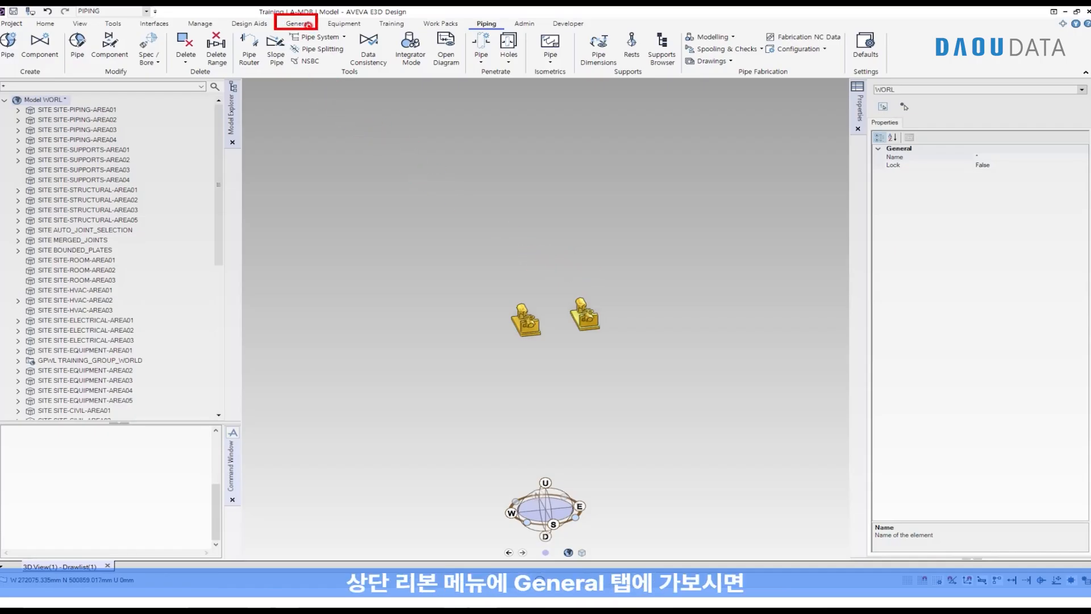
Create a new site named TRA-SITE-PIPE-001 in the model world
{"action": "left_click", "coordinate": [307, 26]}
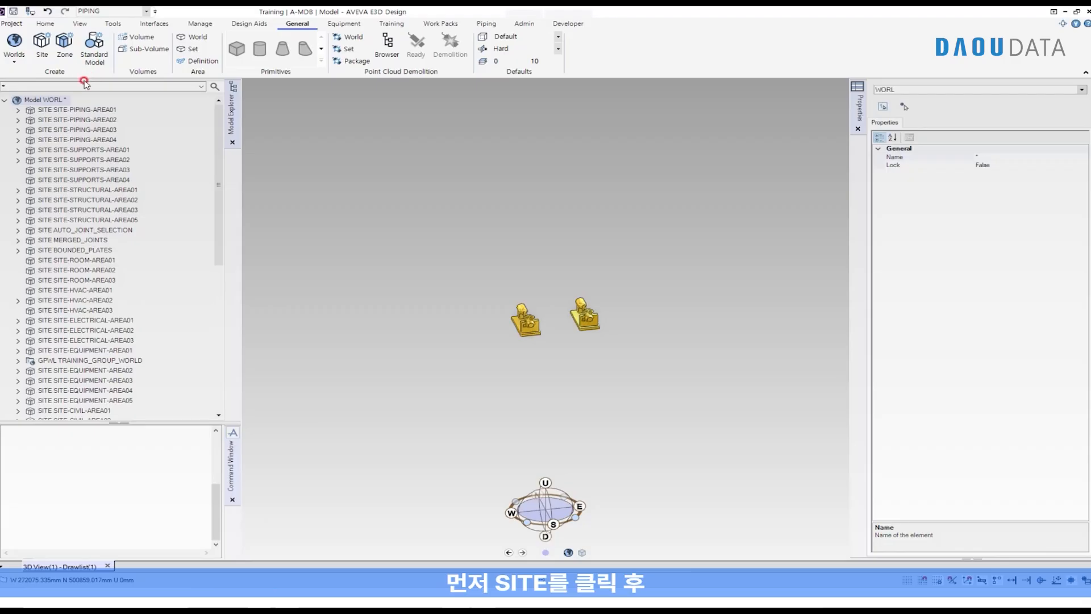
{"action": "left_click", "coordinate": [42, 42]}
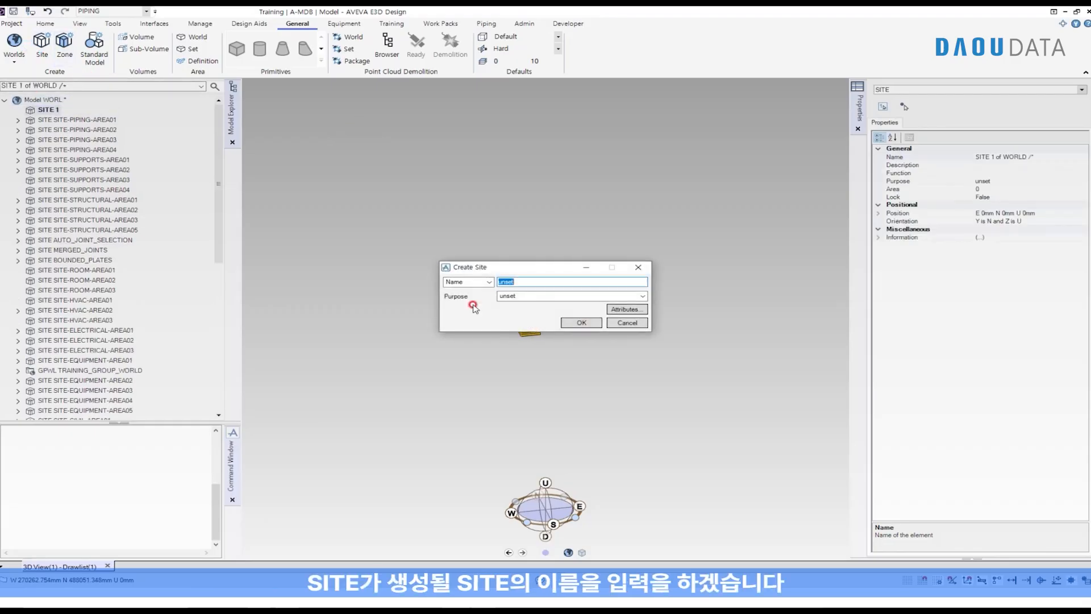
{"action": "left_click", "coordinate": [540, 279]}
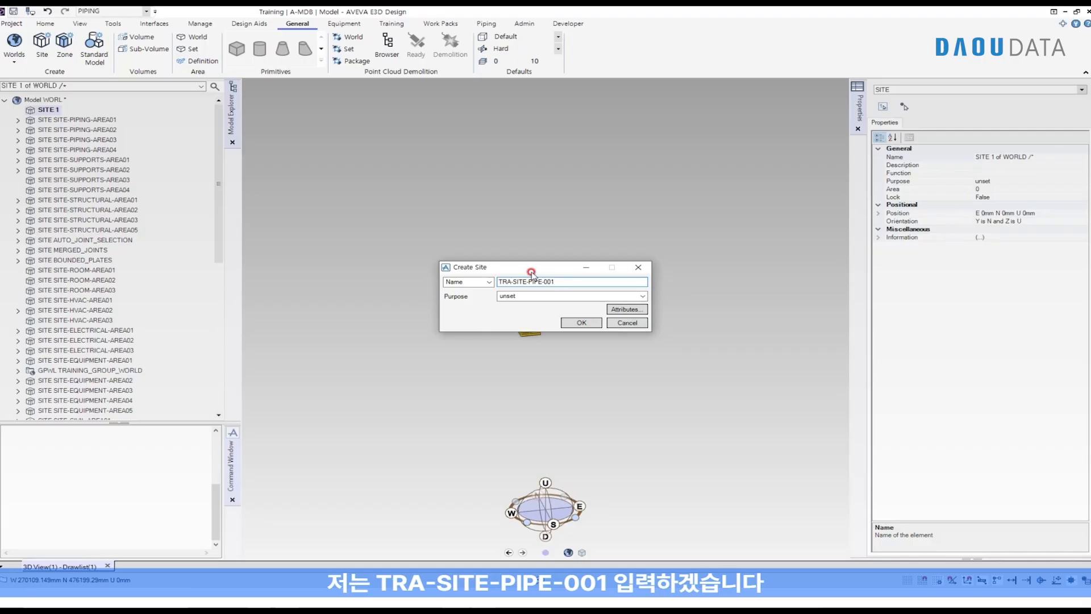
{"action": "left_click", "coordinate": [582, 322]}
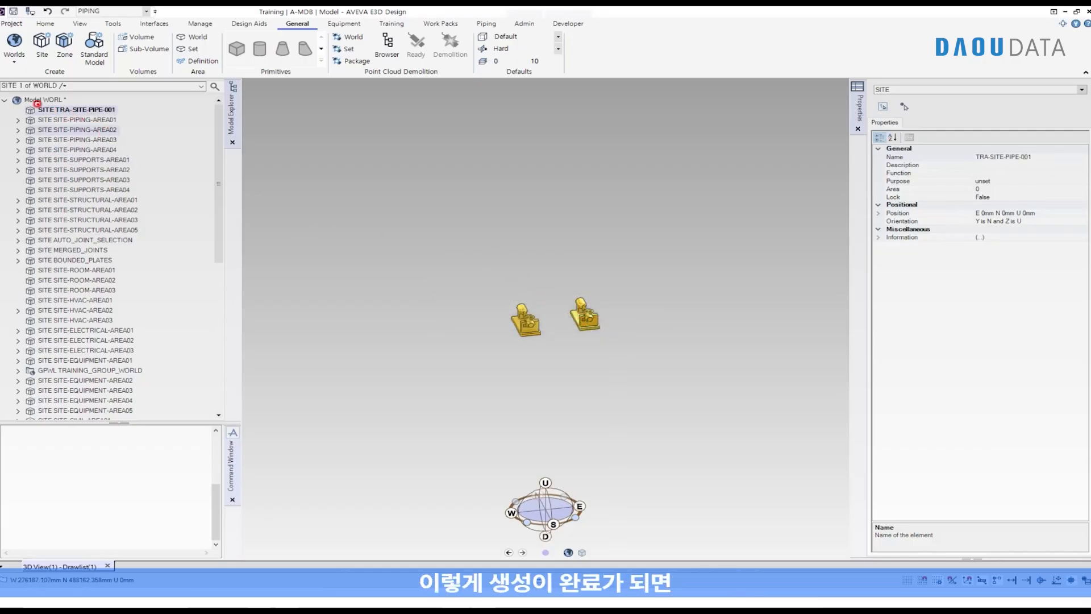
{"action": "left_click_drag", "start_coordinate": [21, 102], "coordinate": [123, 117]}
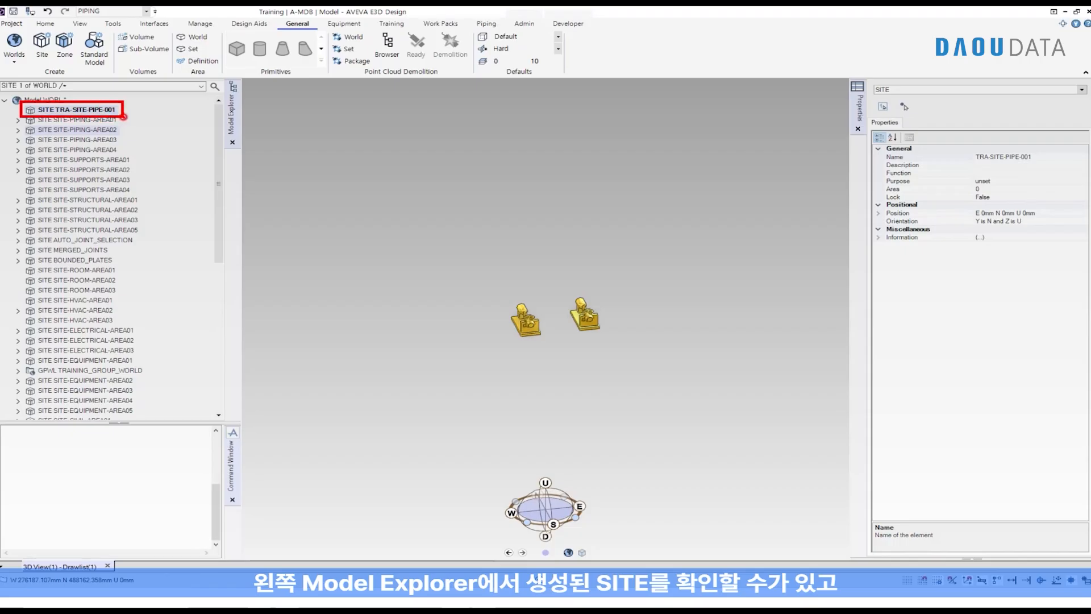
{"action": "key", "text": "Escape"}
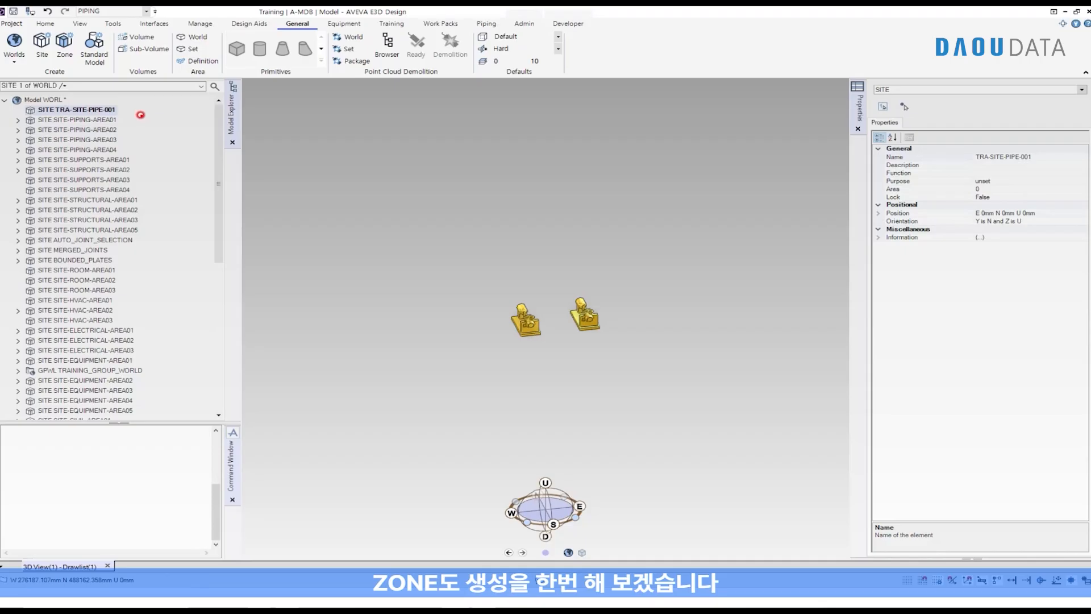
Create a zone named TRA-ZONE-PIPE-001 under the site TRA-SITE-PIPE-001
{"action": "left_click_drag", "start_coordinate": [44, 28], "coordinate": [80, 66]}
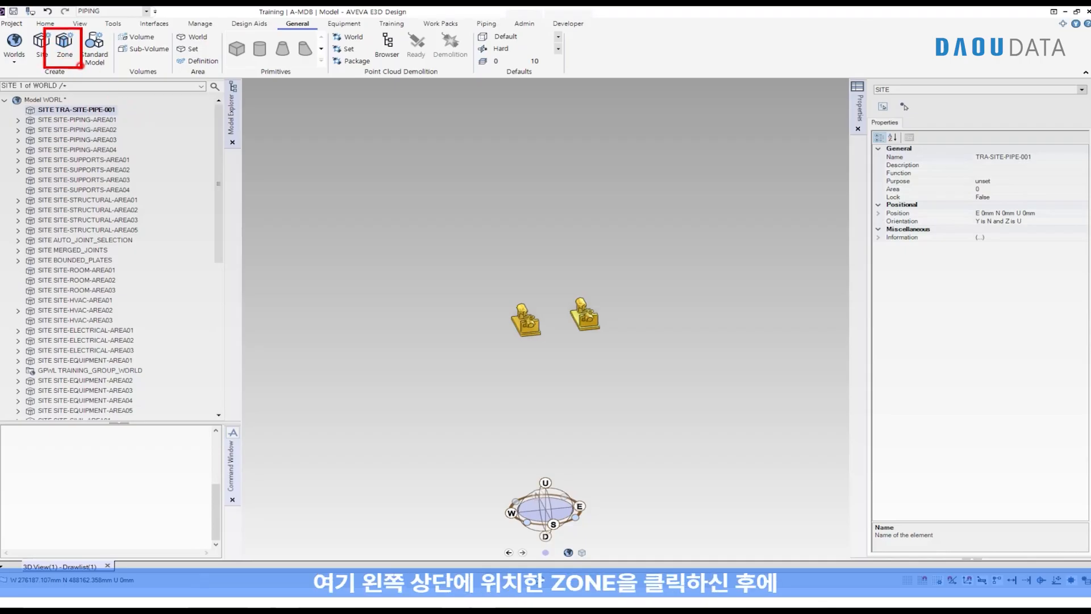
{"action": "left_click", "coordinate": [65, 46]}
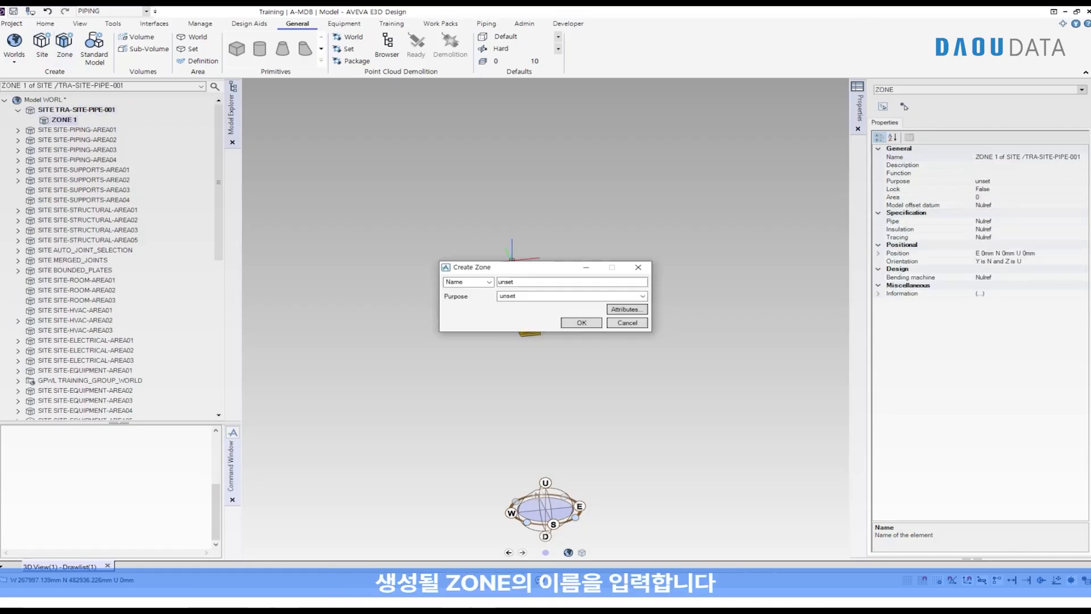
{"action": "double_click", "coordinate": [519, 280]}
{"action": "type", "text": "T"}
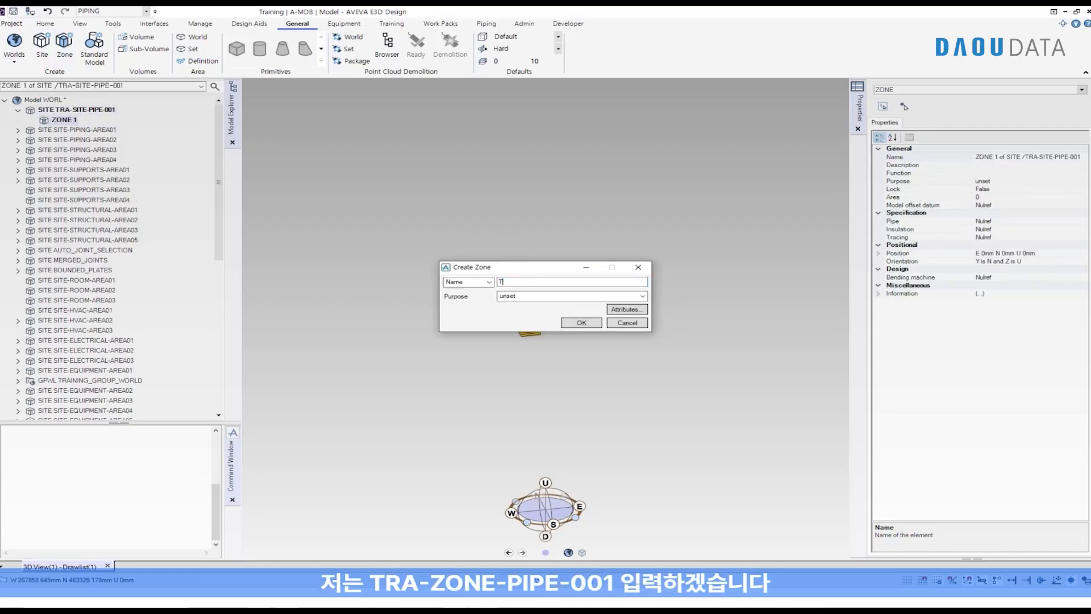
{"action": "type", "text": "RA-ZONE-PIPE-001"}
{"action": "left_click", "coordinate": [581, 322]}
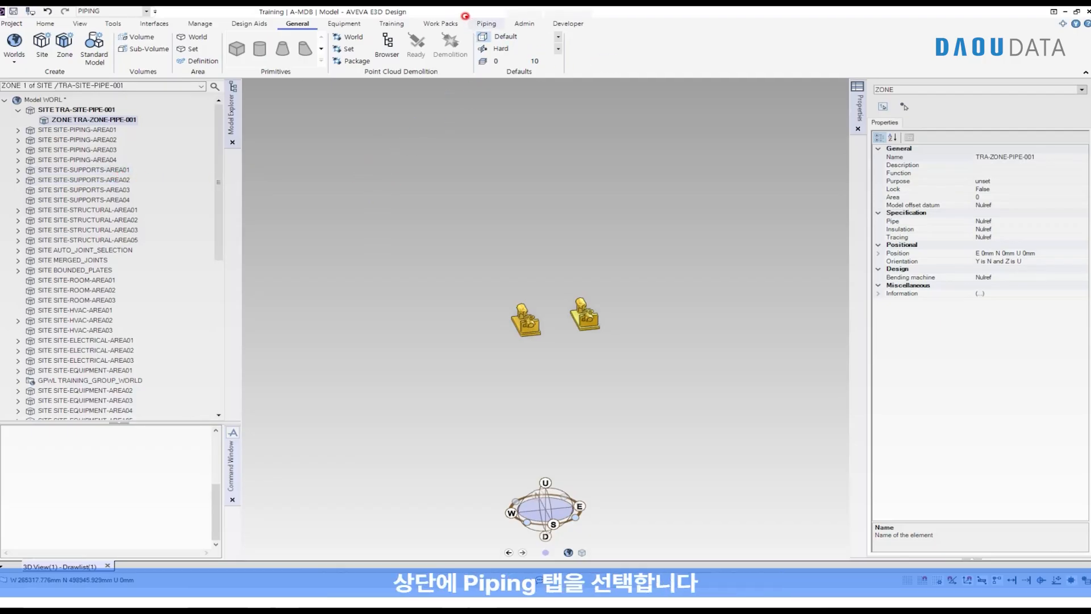
Start a new pipe in the zone TRA-ZONE-PIPE-001, name it 150-A-57 and assign the A1A specification
{"action": "left_click", "coordinate": [498, 25]}
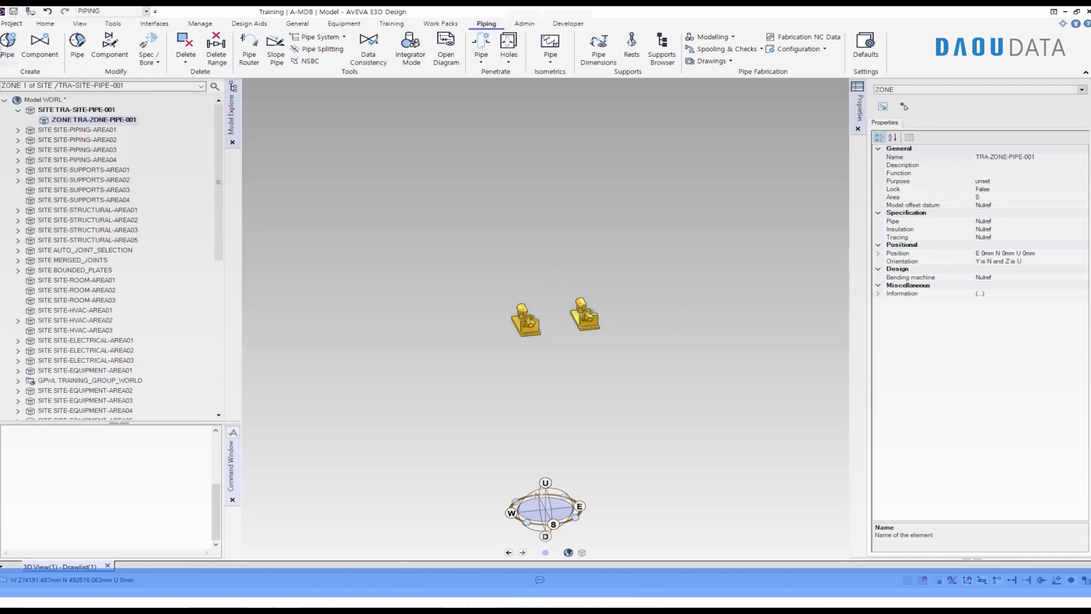
{"action": "left_click", "coordinate": [10, 47]}
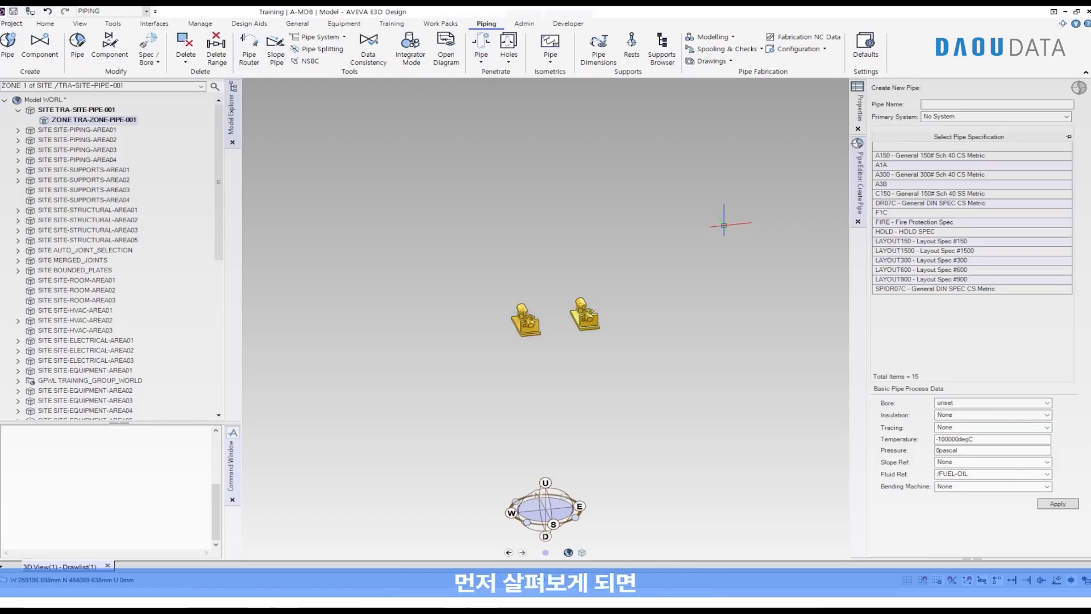
{"action": "left_click_drag", "start_coordinate": [869, 95], "coordinate": [1082, 114]}
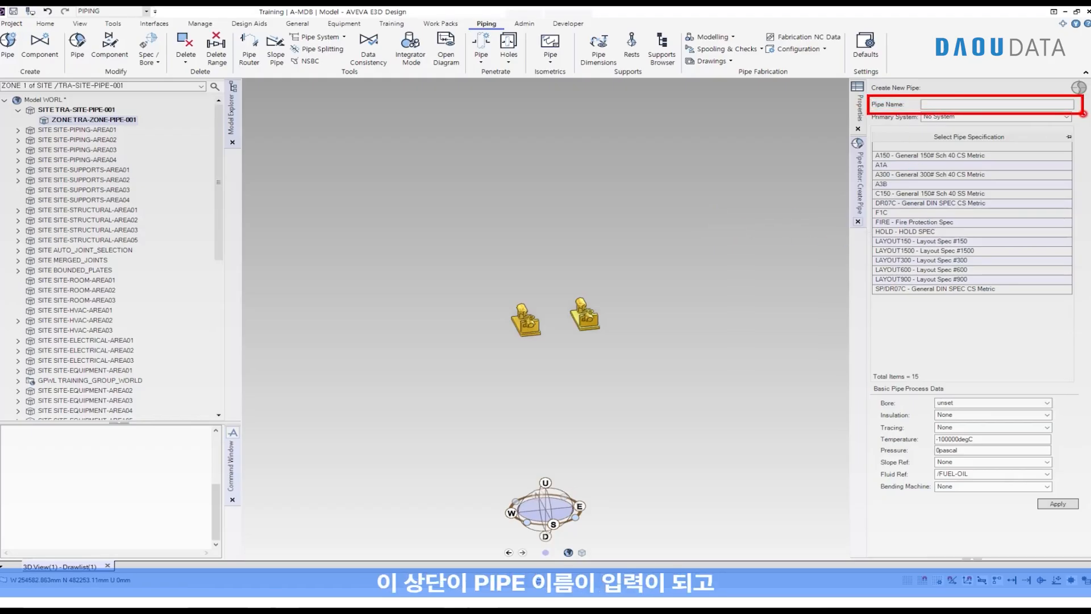
{"action": "key", "text": "Escape"}
{"action": "left_click_drag", "start_coordinate": [867, 137], "coordinate": [1073, 300]}
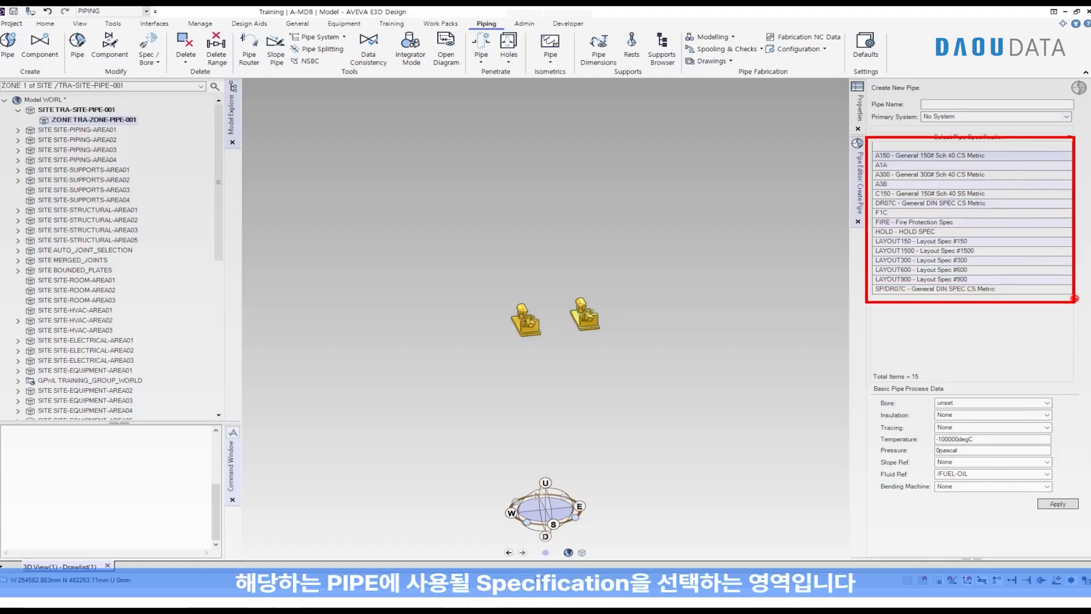
{"action": "key", "text": "Escape"}
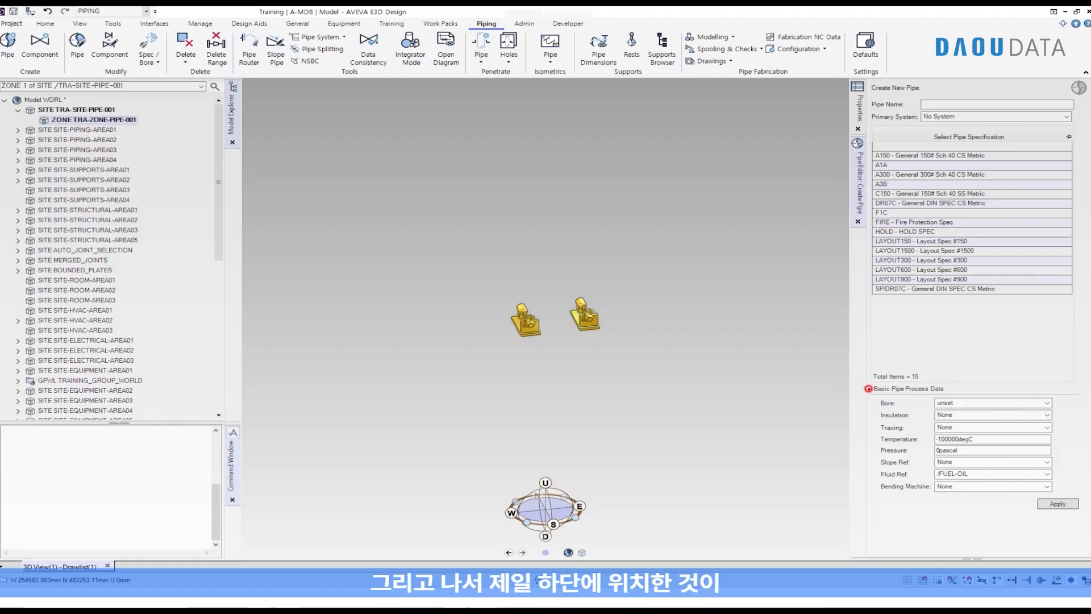
{"action": "left_click_drag", "start_coordinate": [869, 389], "coordinate": [1059, 507]}
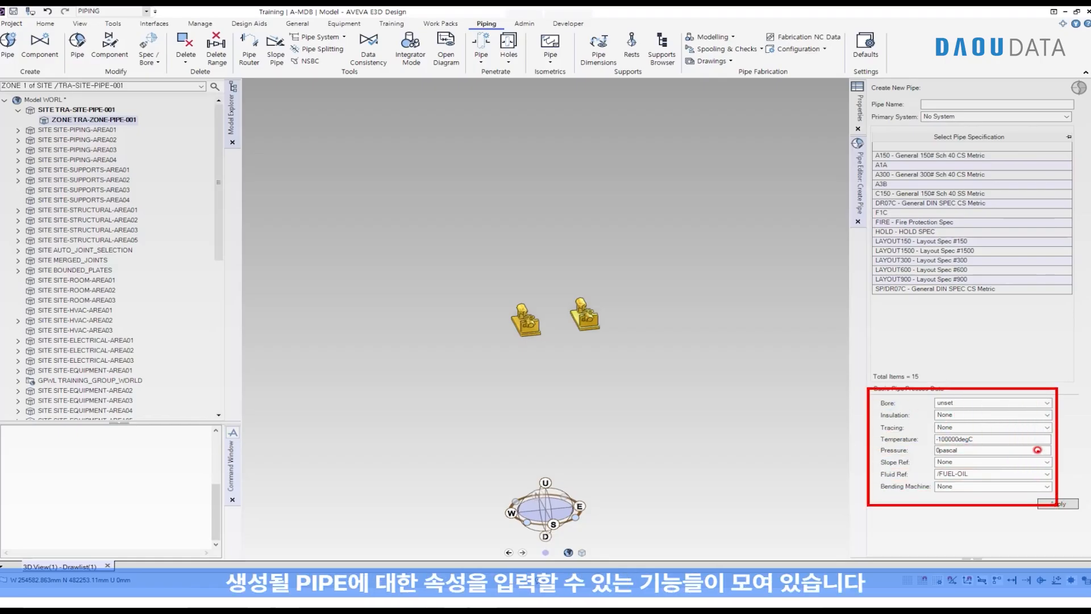
{"action": "key", "text": "Escape"}
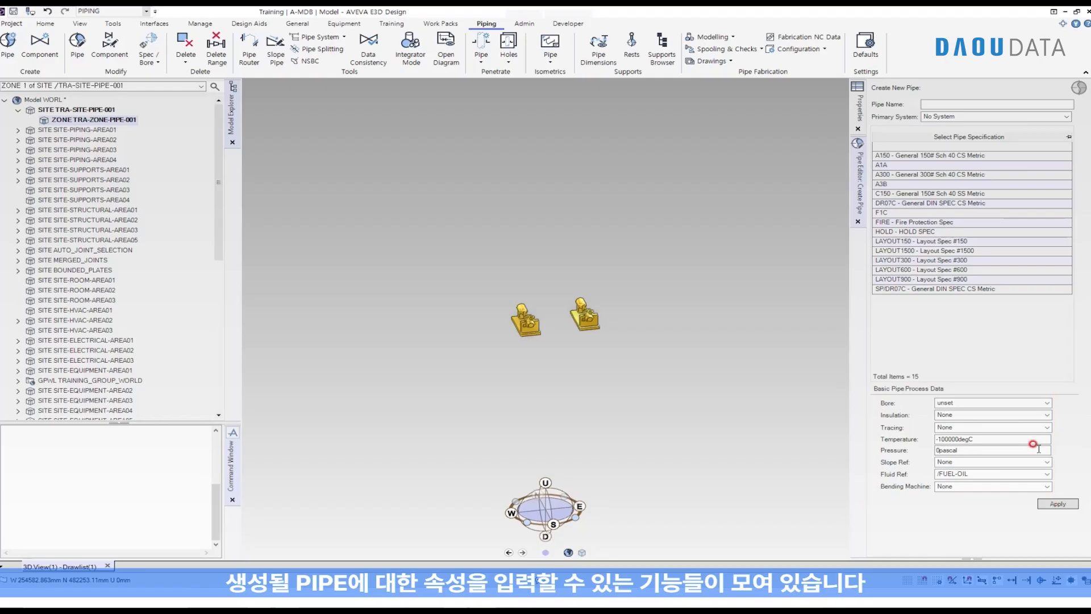
{"action": "left_click", "coordinate": [1007, 105]}
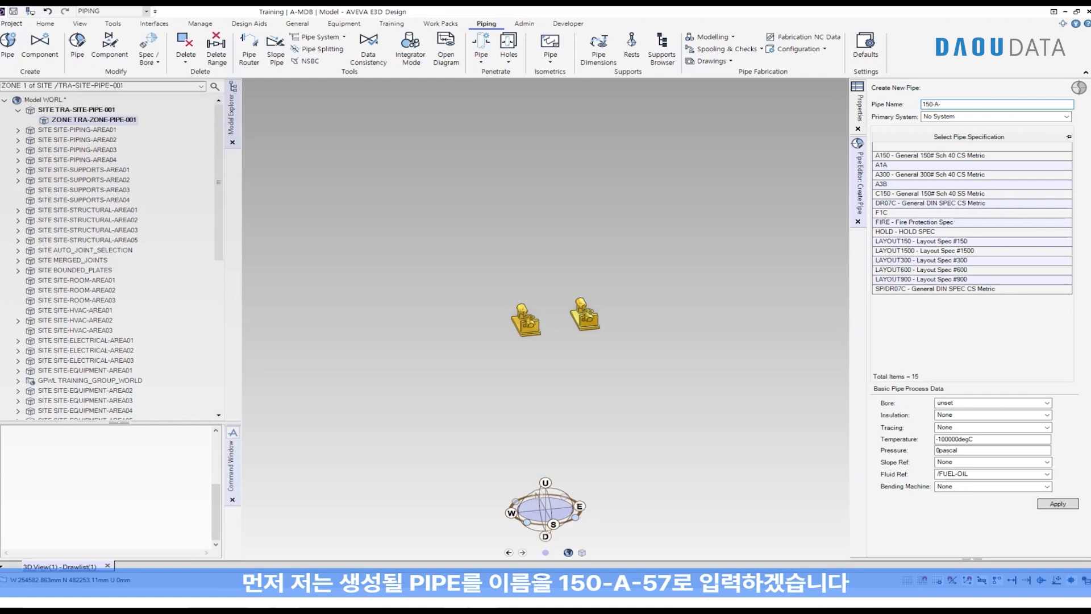
{"action": "key", "text": "Tab"}
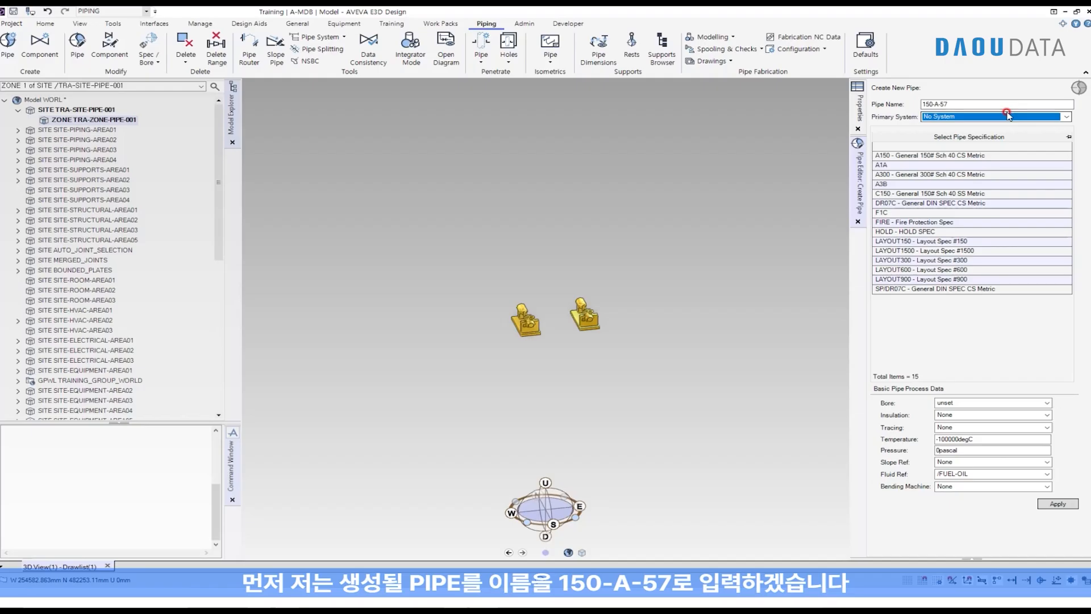
{"action": "left_click", "coordinate": [1000, 165]}
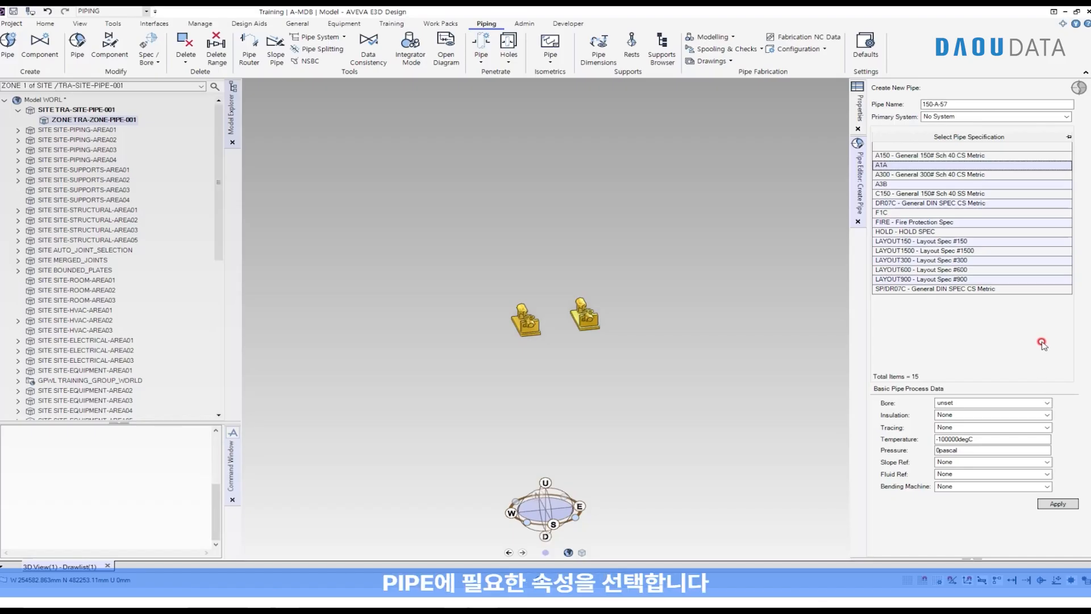
Set the new pipe's bore to 150mm and its insulation to 50mm_FibreGlass
{"action": "left_click", "coordinate": [1023, 403]}
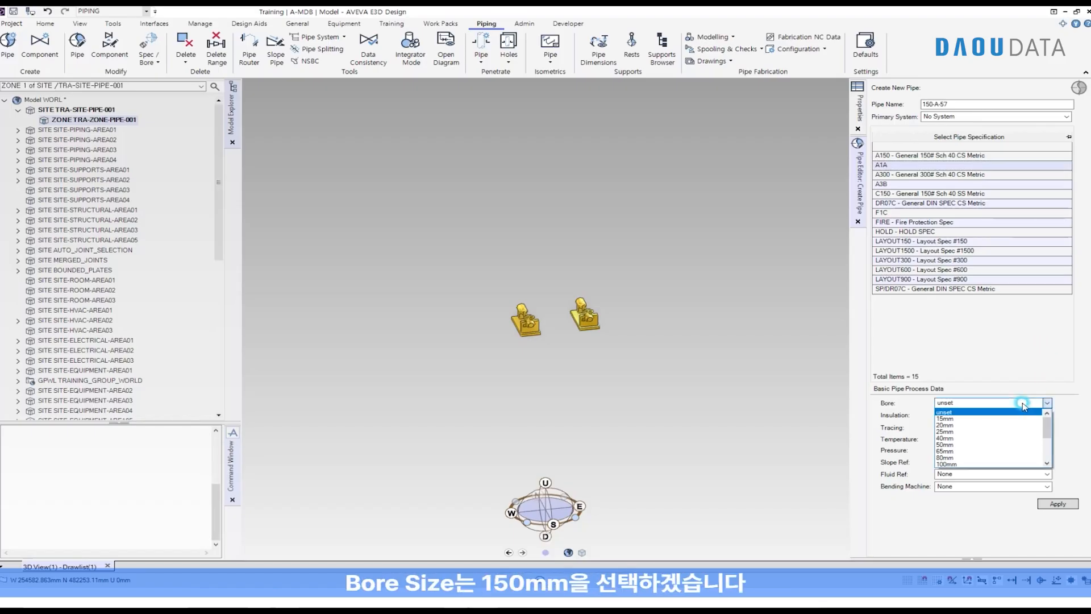
{"action": "left_click", "coordinate": [994, 451]}
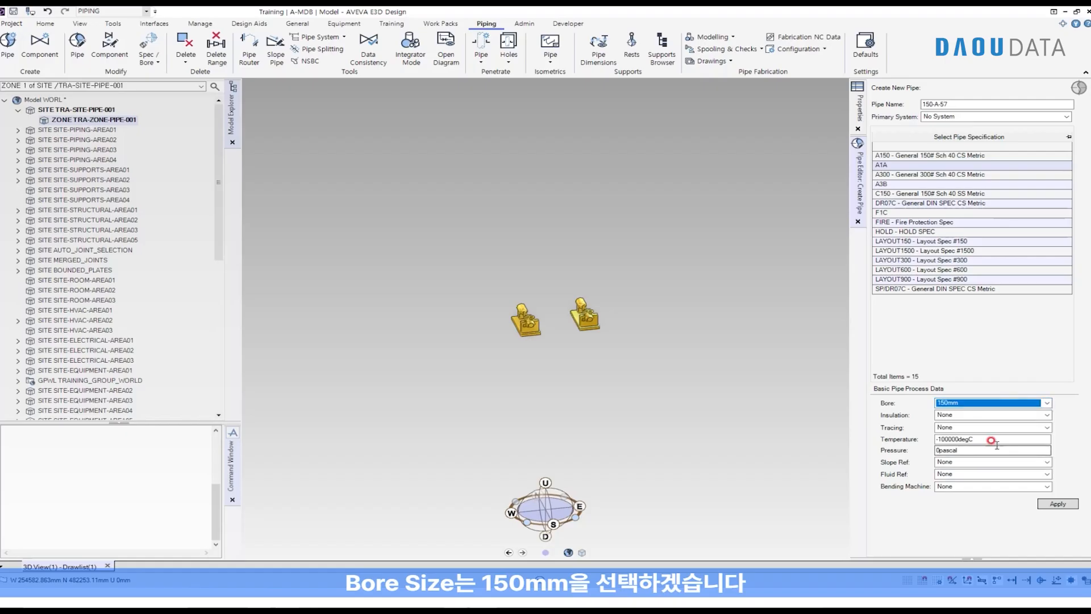
{"action": "left_click", "coordinate": [948, 416]}
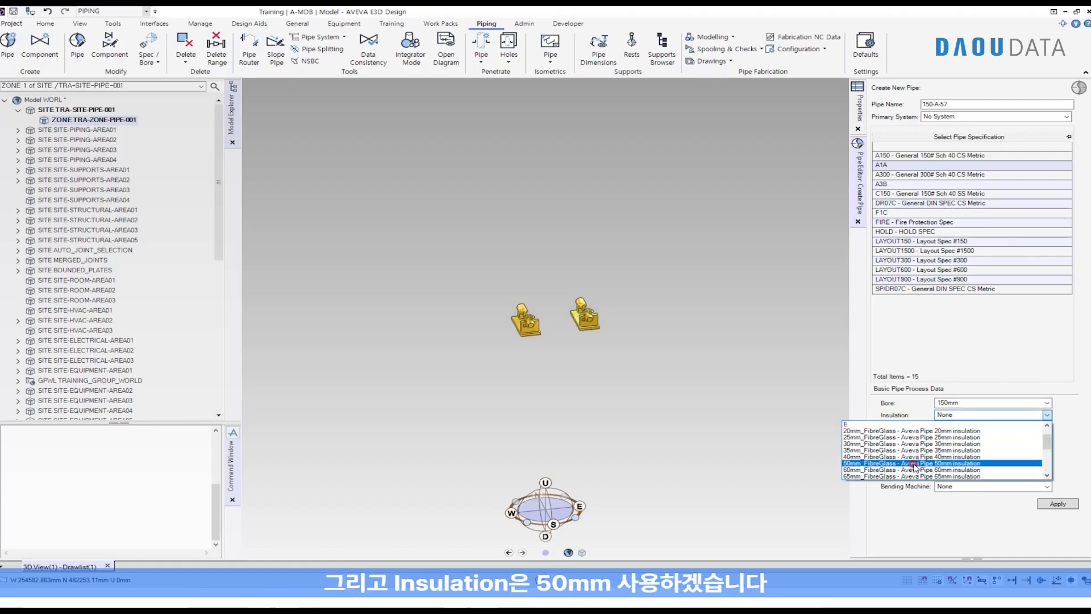
{"action": "left_click", "coordinate": [932, 469]}
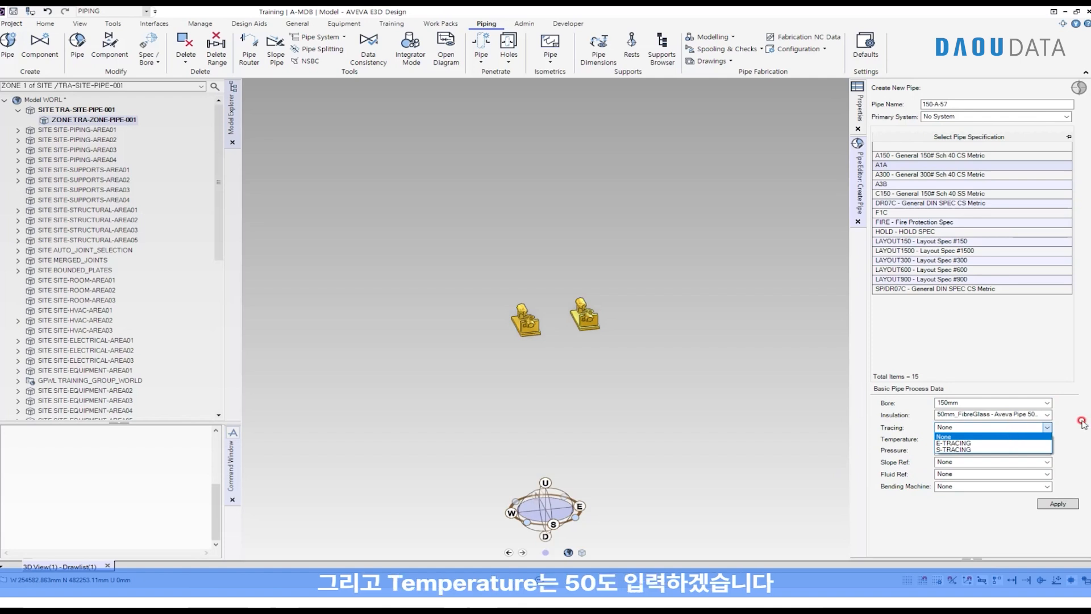
Set the pipe's temperature to 50 degC and apply the settings to create the pipe
{"action": "left_click", "coordinate": [971, 439]}
{"action": "left_click_drag", "start_coordinate": [972, 440], "coordinate": [871, 448]}
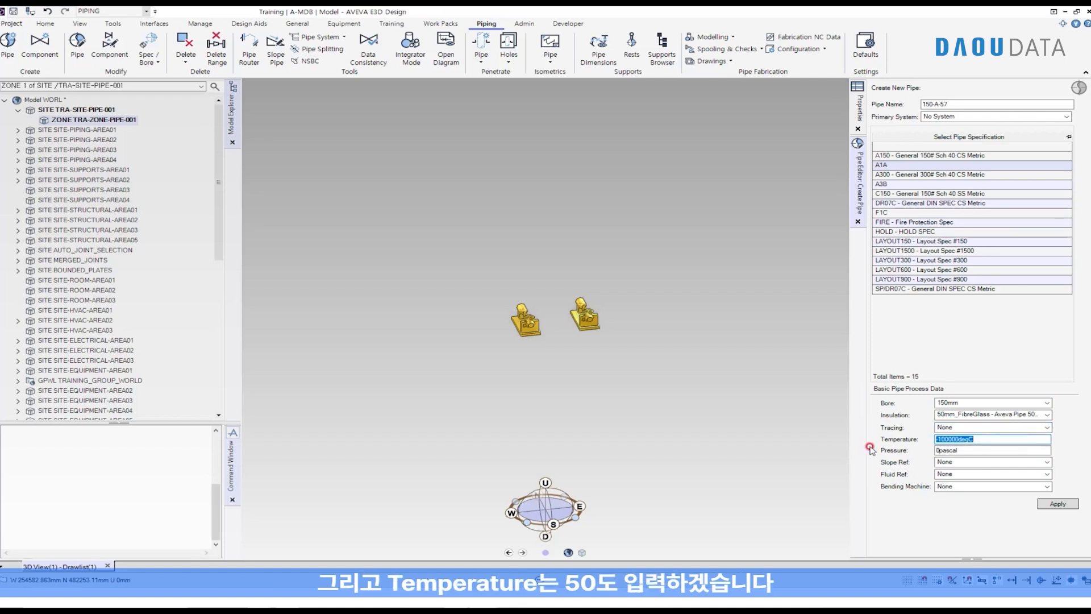
{"action": "type", "text": "50"}
{"action": "key", "text": "Tab"}
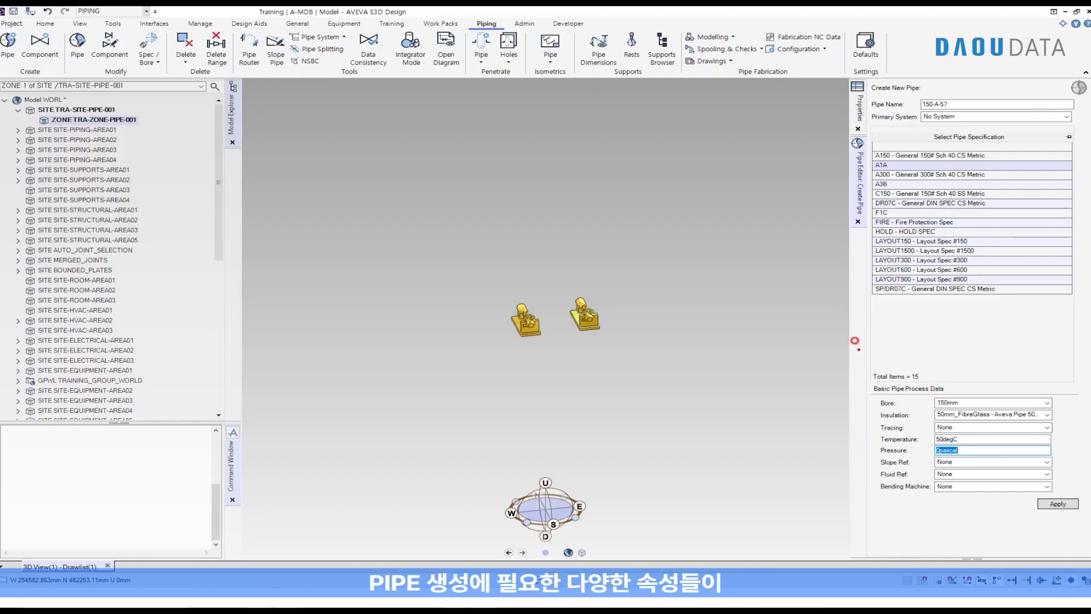
{"action": "mouse_move", "coordinate": [870, 142]}
{"action": "left_mouse_down"}
{"action": "mouse_move", "coordinate": [1030, 482]}
{"action": "mouse_move", "coordinate": [1078, 498]}
{"action": "mouse_move", "coordinate": [1026, 502]}
{"action": "mouse_move", "coordinate": [1085, 507]}
{"action": "mouse_move", "coordinate": [1071, 512]}
{"action": "left_mouse_up"}
{"action": "key", "text": "Escape"}
{"action": "left_click", "coordinate": [1074, 505]}
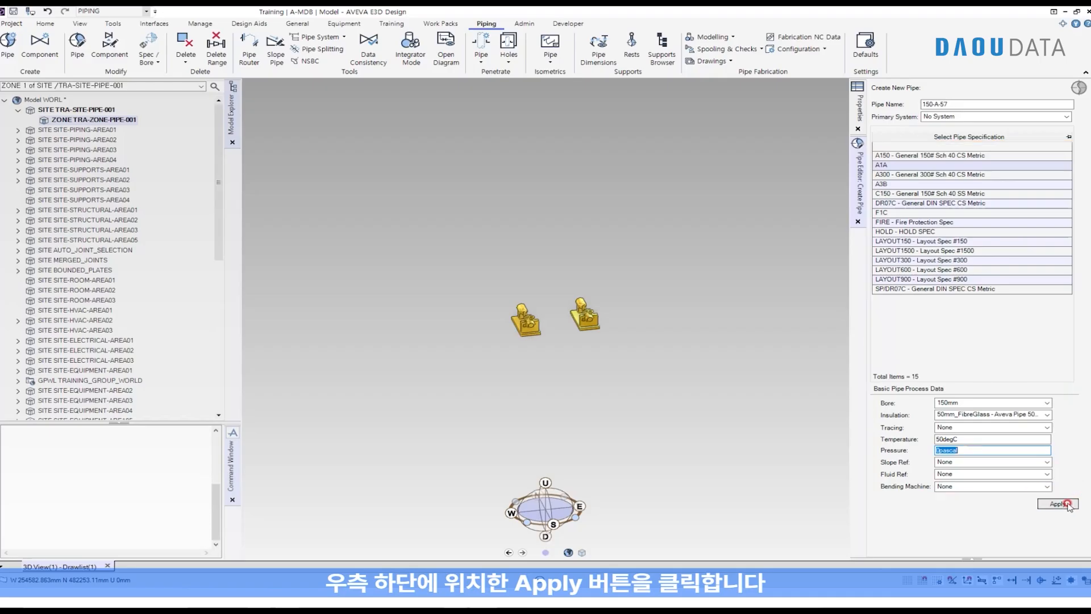
{"action": "left_click", "coordinate": [1069, 504]}
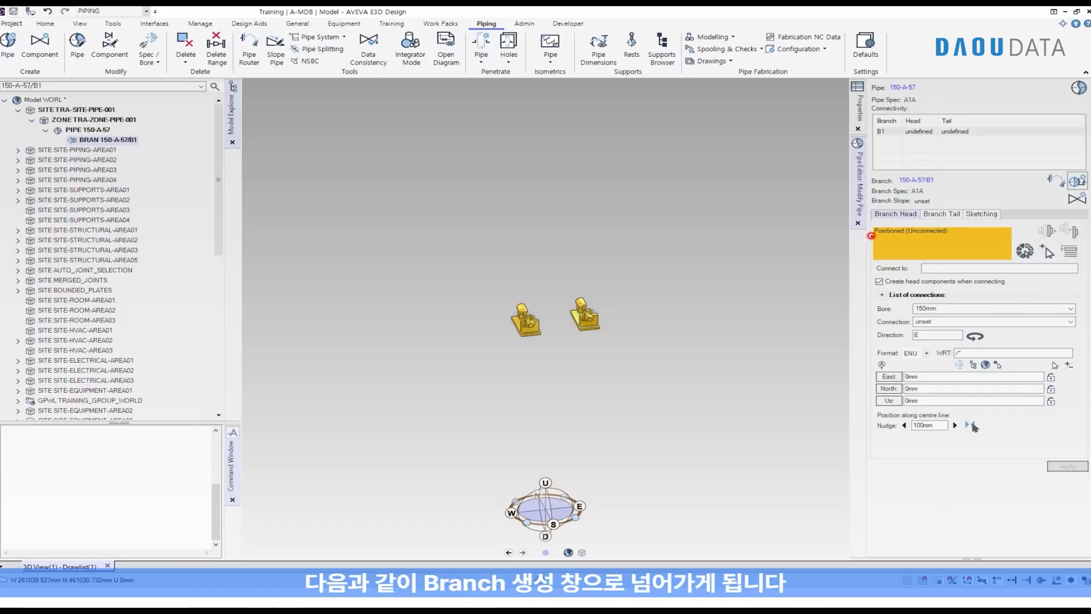
Review the editable properties of pipe 150-A-57, return to its branch settings and examine the branch list
{"action": "mouse_move", "coordinate": [867, 201]}
{"action": "left_mouse_down"}
{"action": "mouse_move", "coordinate": [1069, 392]}
{"action": "mouse_move", "coordinate": [1070, 461]}
{"action": "mouse_move", "coordinate": [1070, 444]}
{"action": "left_mouse_up"}
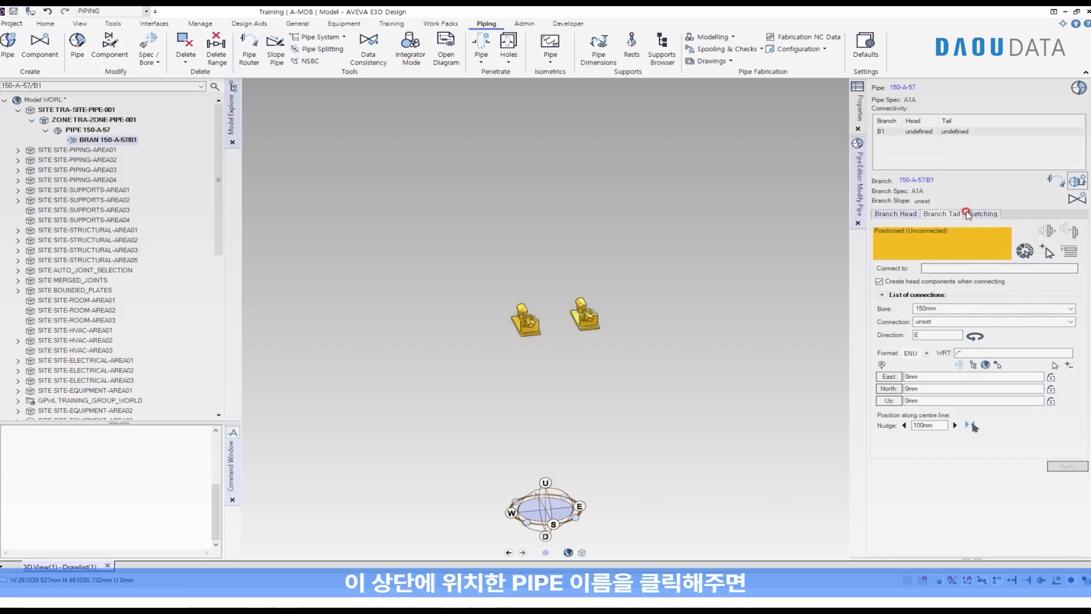
{"action": "left_click_drag", "start_coordinate": [882, 81], "coordinate": [926, 98]}
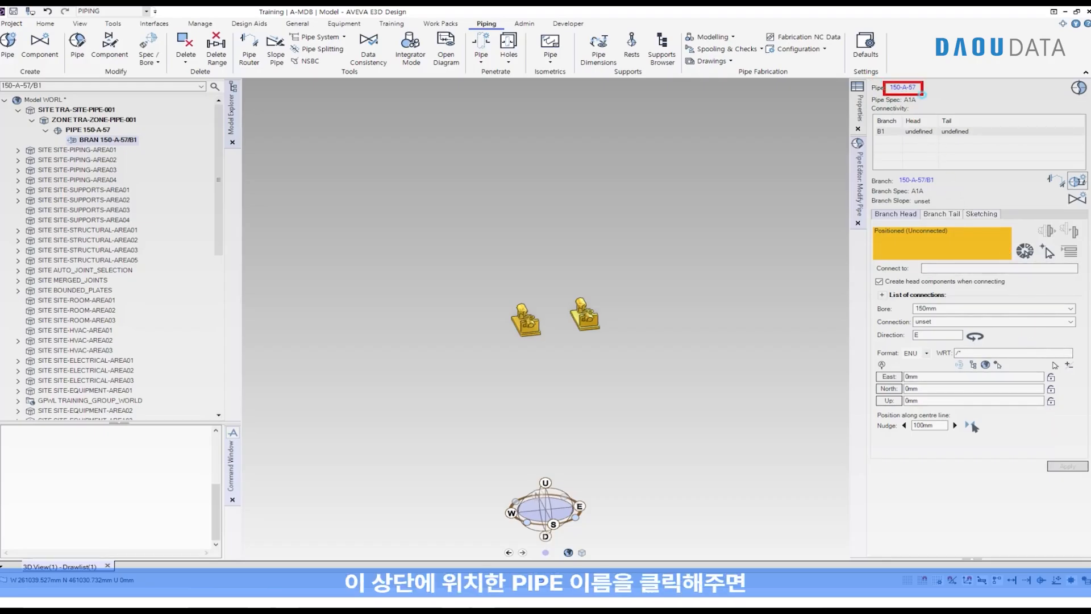
{"action": "left_click", "coordinate": [904, 87]}
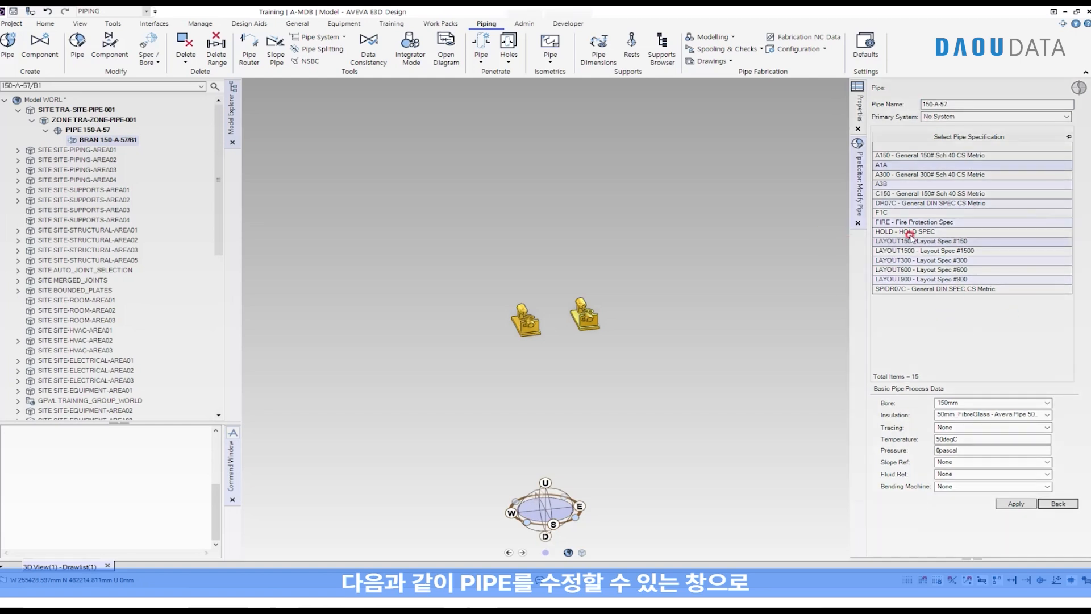
{"action": "left_click", "coordinate": [1054, 504]}
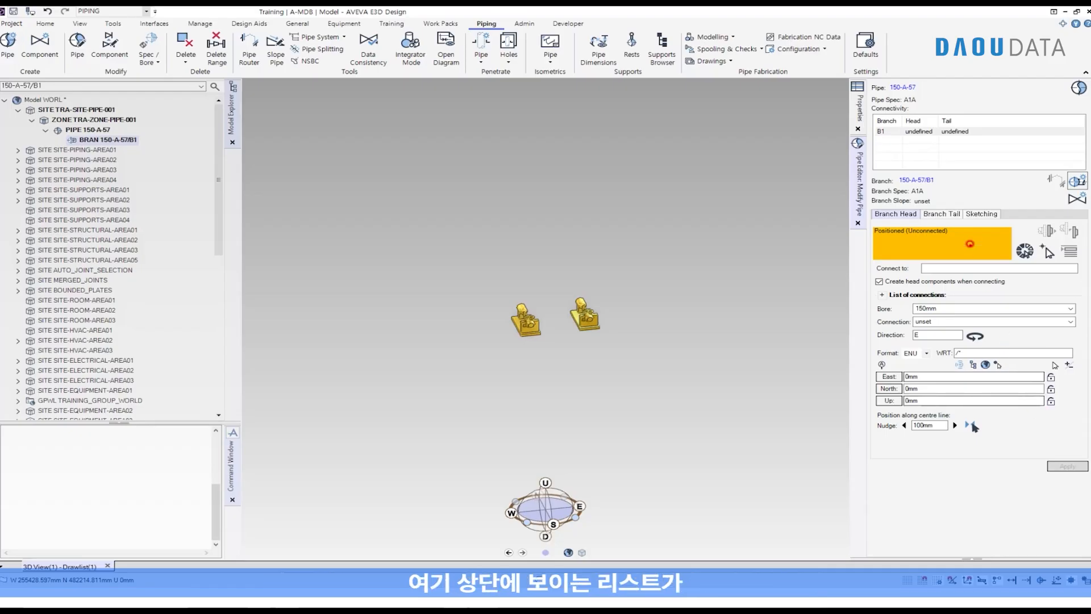
{"action": "left_click_drag", "start_coordinate": [869, 113], "coordinate": [1089, 170]}
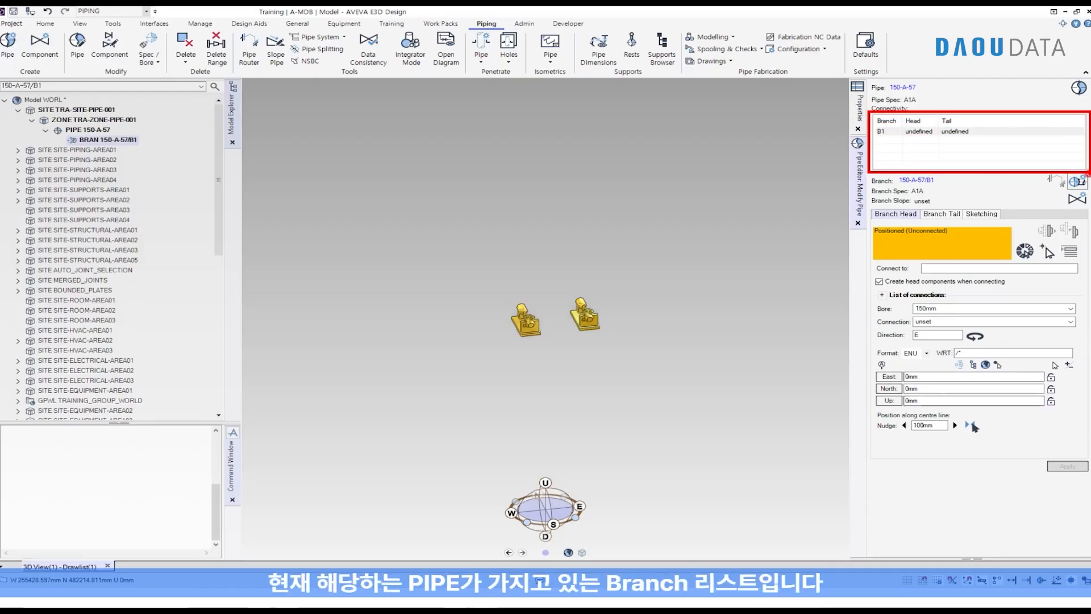
{"action": "key", "text": "Escape"}
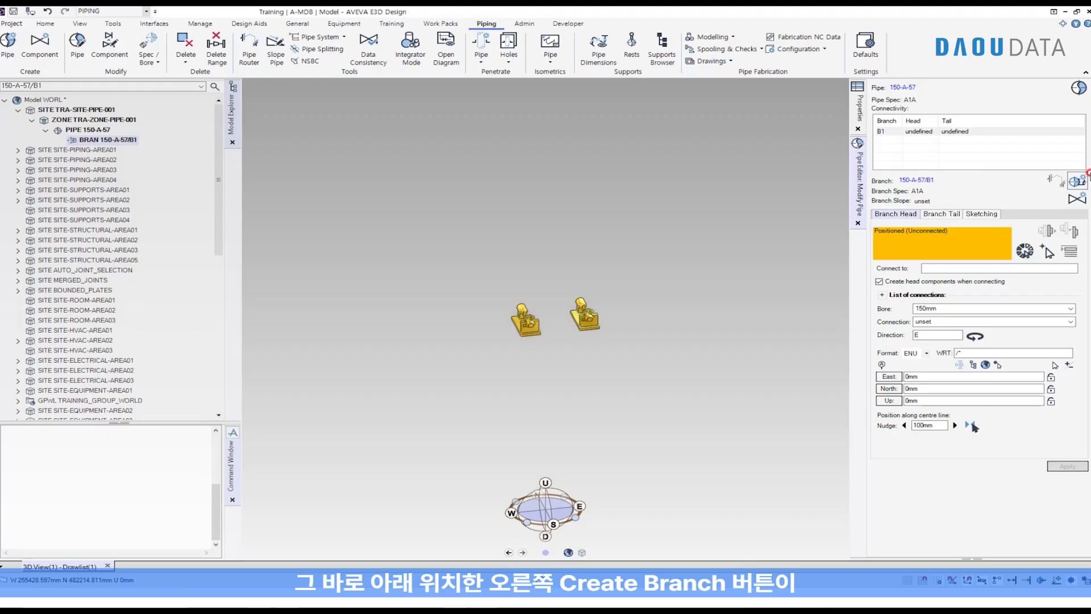
{"action": "left_click_drag", "start_coordinate": [1064, 172], "coordinate": [1089, 190]}
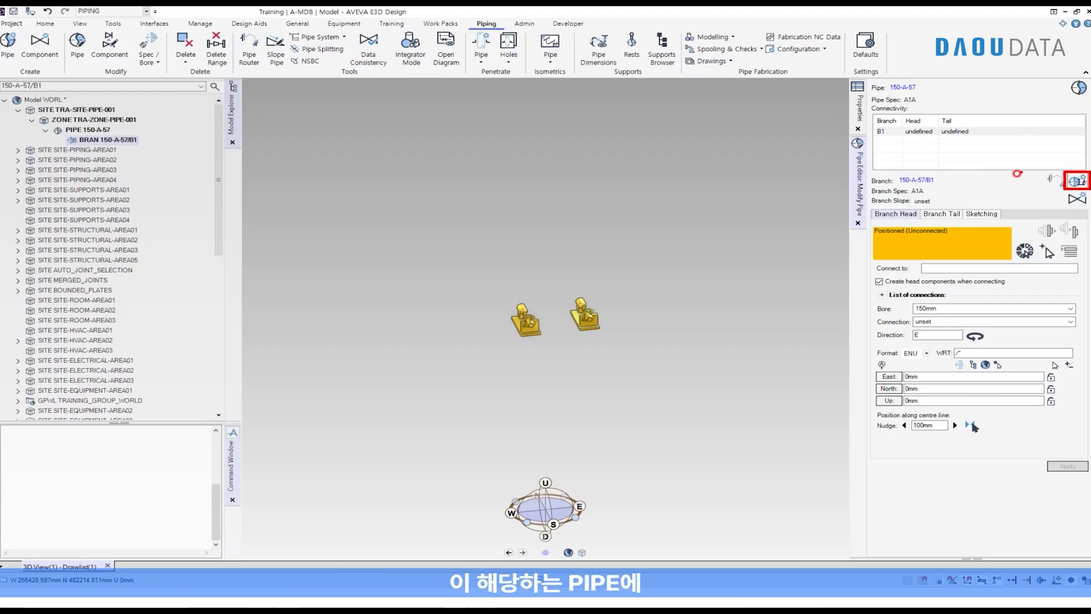
Create an additional branch under pipe 150-A-57 and examine its entry in the branch list and model hierarchy
{"action": "key", "text": "Escape"}
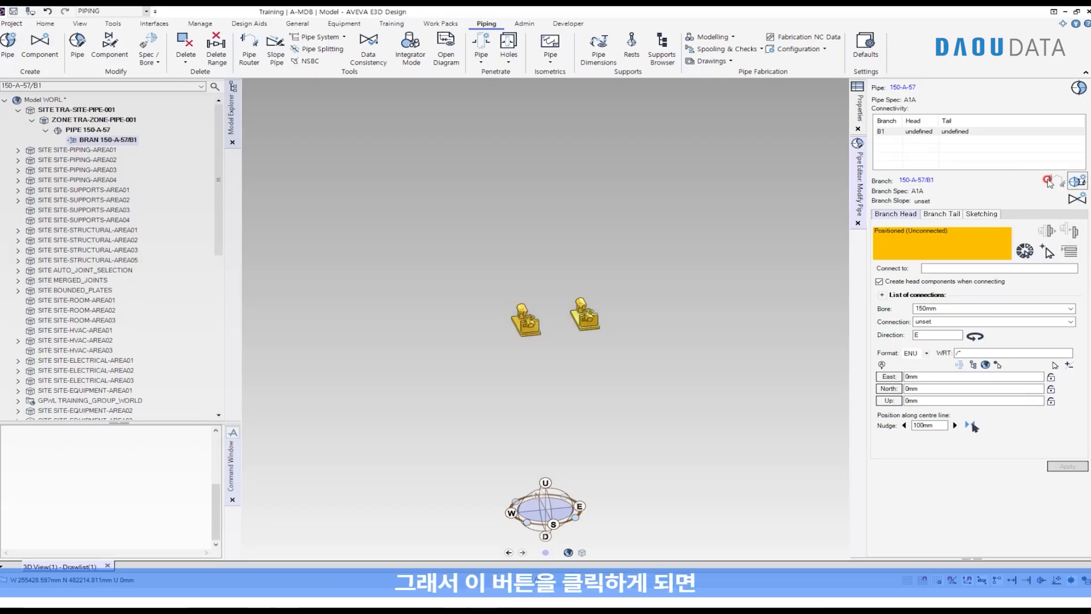
{"action": "left_click", "coordinate": [1074, 179]}
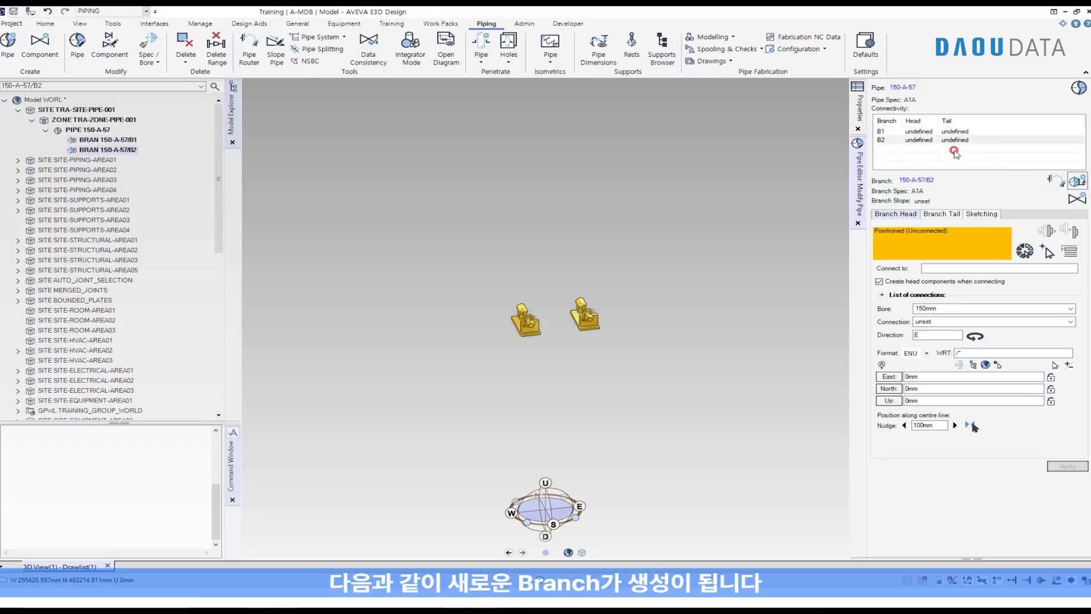
{"action": "left_click_drag", "start_coordinate": [875, 135], "coordinate": [1079, 146]}
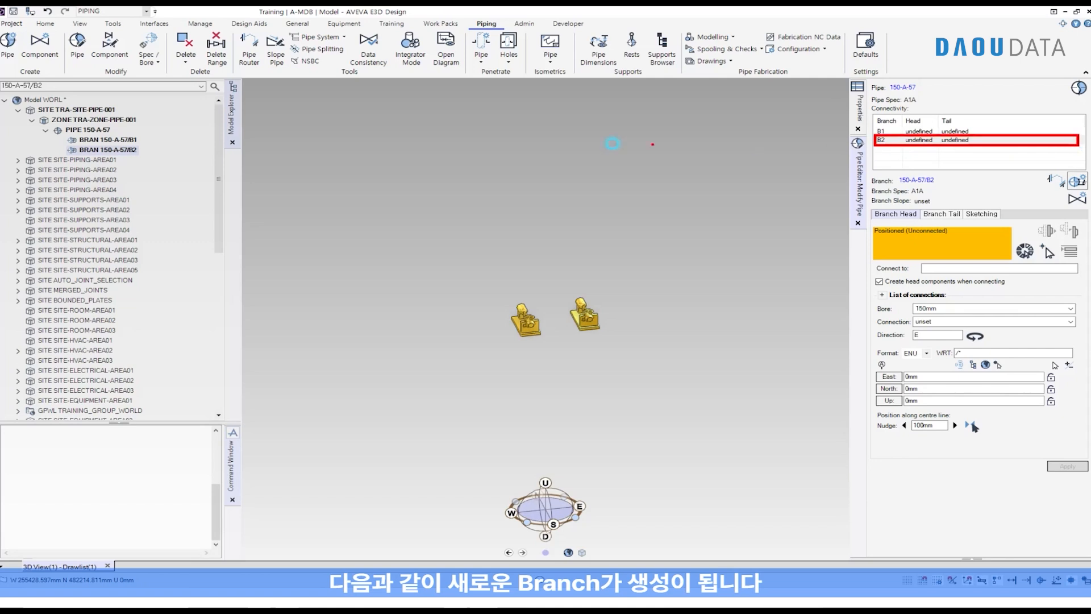
{"action": "left_click_drag", "start_coordinate": [64, 144], "coordinate": [128, 155]}
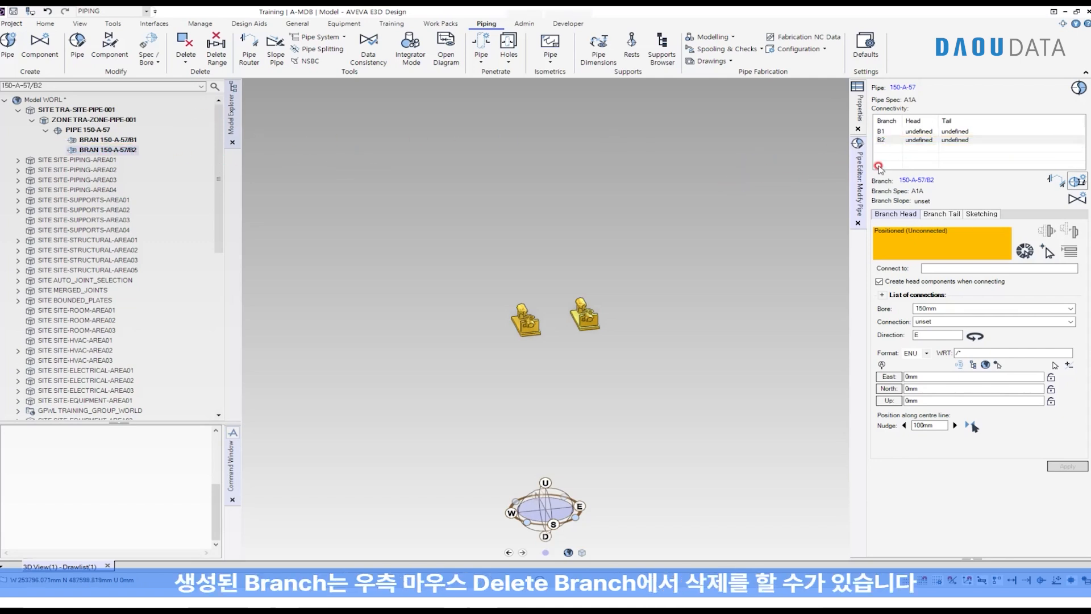
Delete the extra branch B2 from pipe 150-A-57
{"action": "left_click", "coordinate": [938, 140]}
{"action": "right_click", "coordinate": [939, 143]}
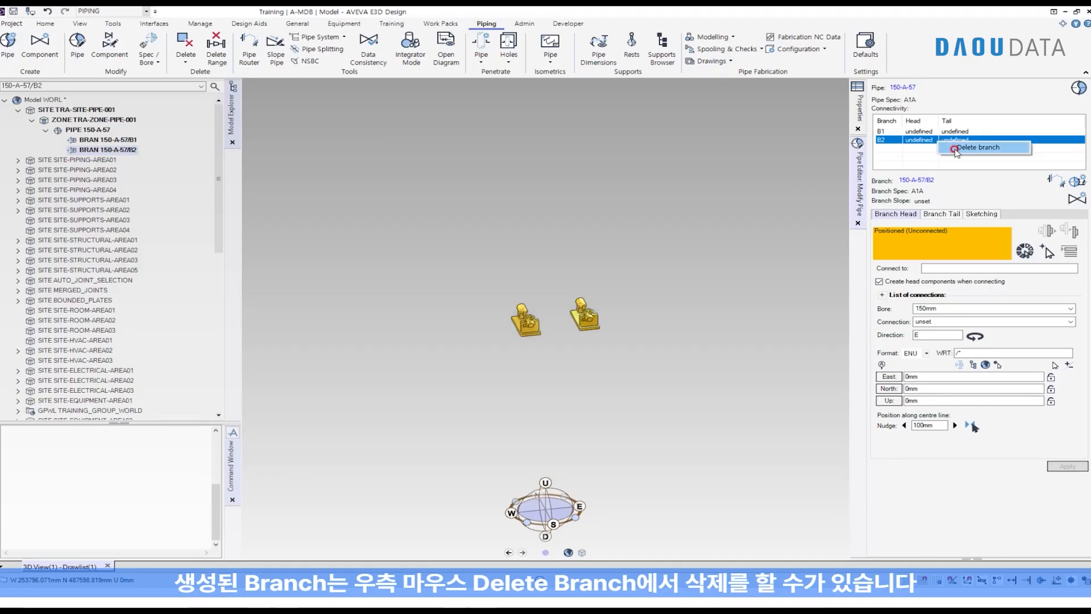
{"action": "left_click", "coordinate": [976, 148]}
{"action": "left_click", "coordinate": [578, 326]}
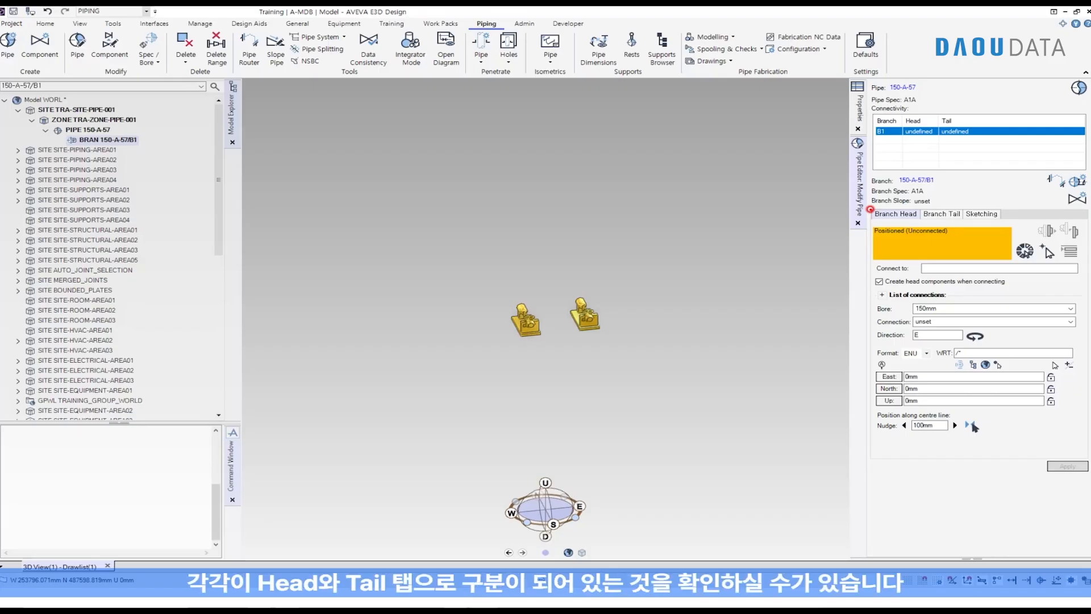
Examine the separate head and tail settings of branch B1, including the head's attributes and bore
{"action": "left_click_drag", "start_coordinate": [870, 208], "coordinate": [965, 220]}
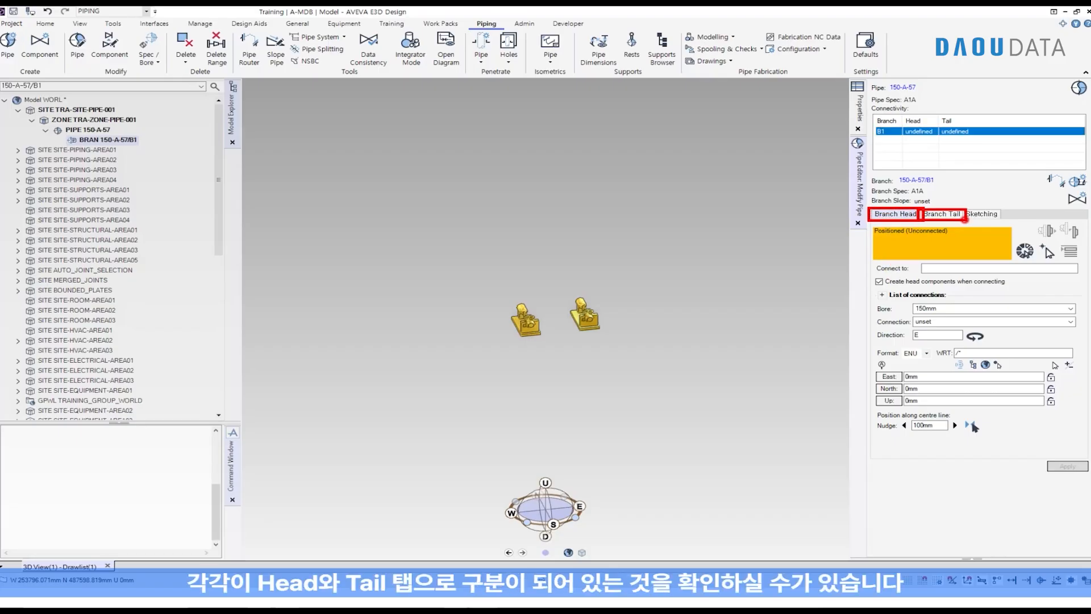
{"action": "key", "text": "Escape"}
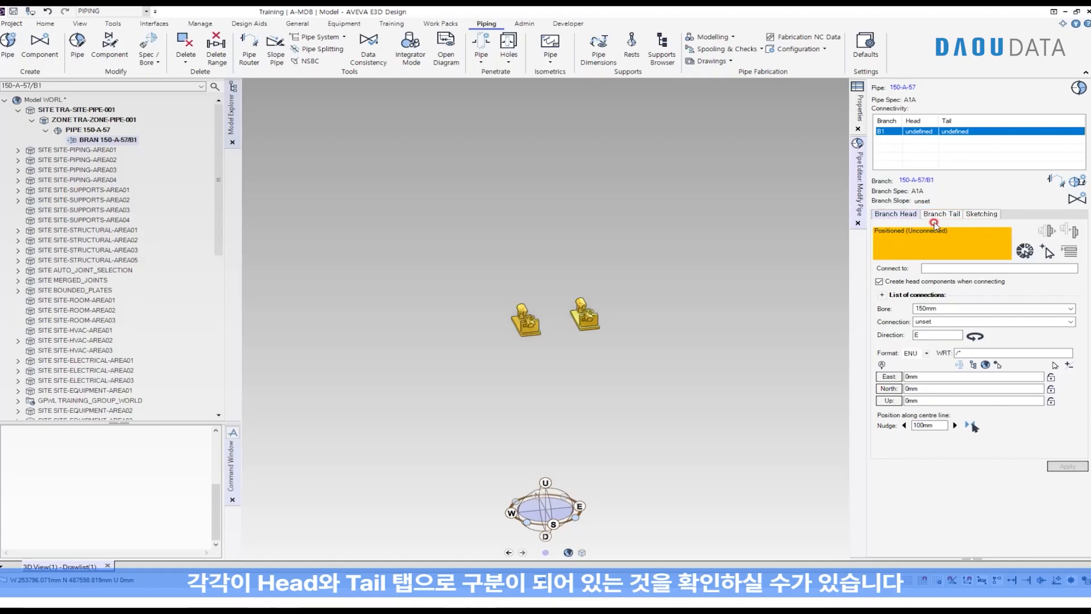
{"action": "left_click", "coordinate": [910, 217]}
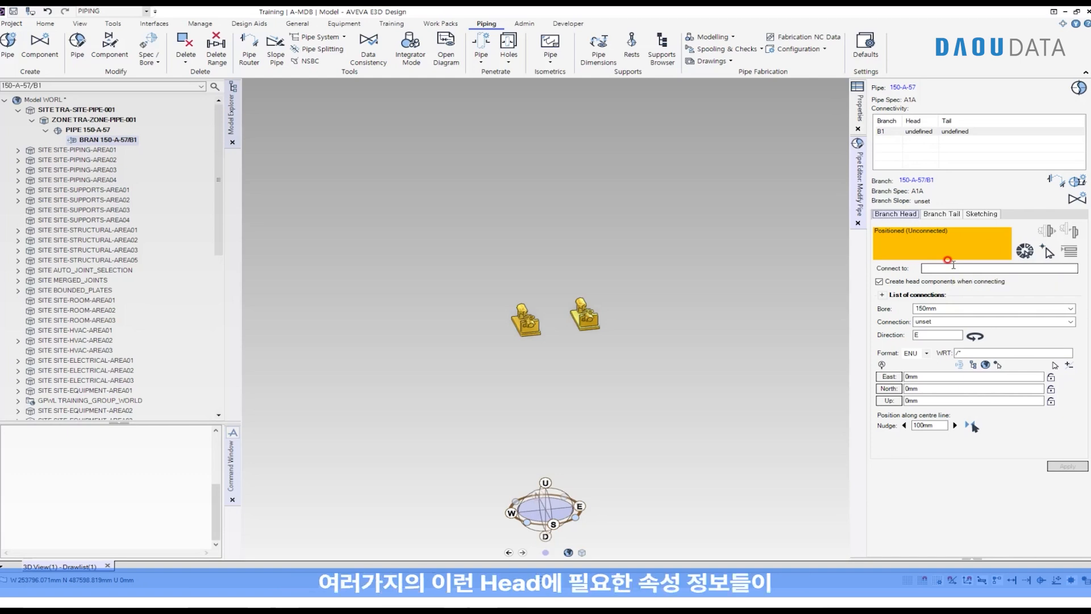
{"action": "mouse_move", "coordinate": [868, 284]}
{"action": "left_mouse_down"}
{"action": "mouse_move", "coordinate": [1062, 412]}
{"action": "mouse_move", "coordinate": [1087, 442]}
{"action": "left_mouse_up"}
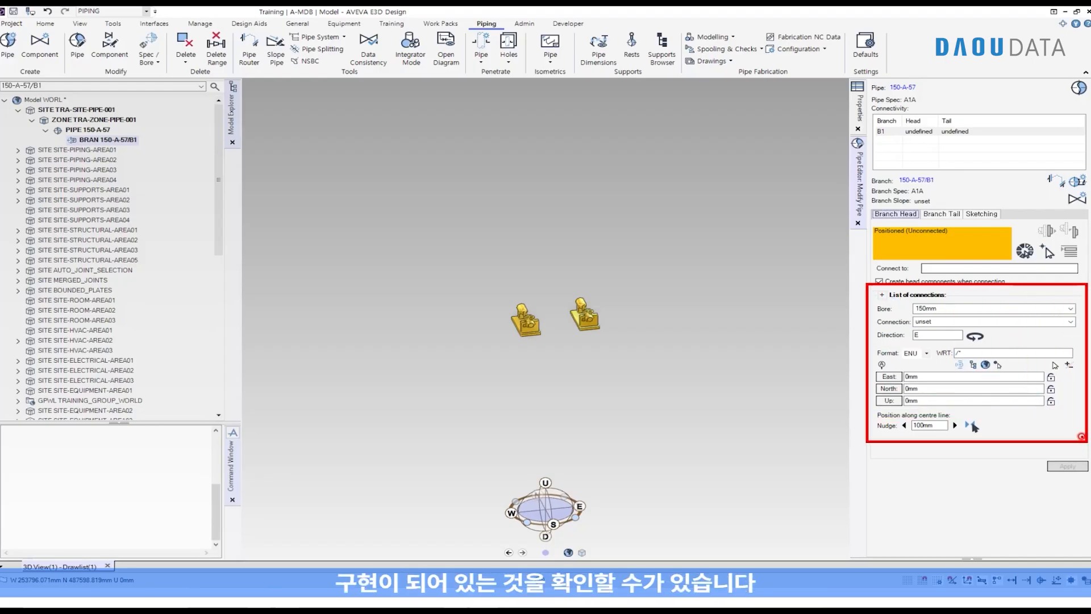
{"action": "key", "text": "e"}
{"action": "key", "text": "Escape"}
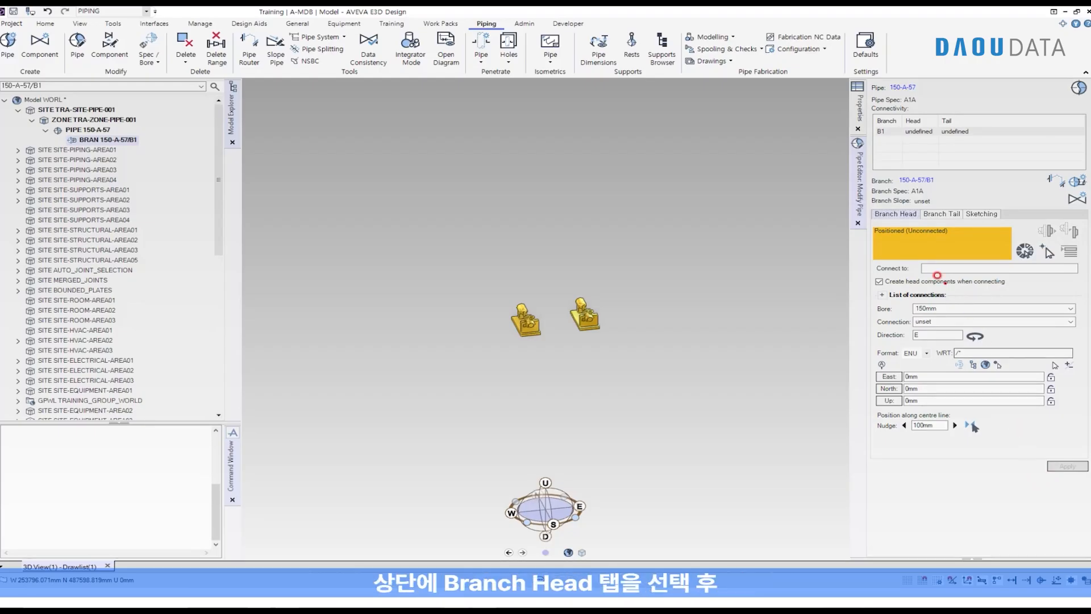
{"action": "left_click_drag", "start_coordinate": [868, 205], "coordinate": [924, 222]}
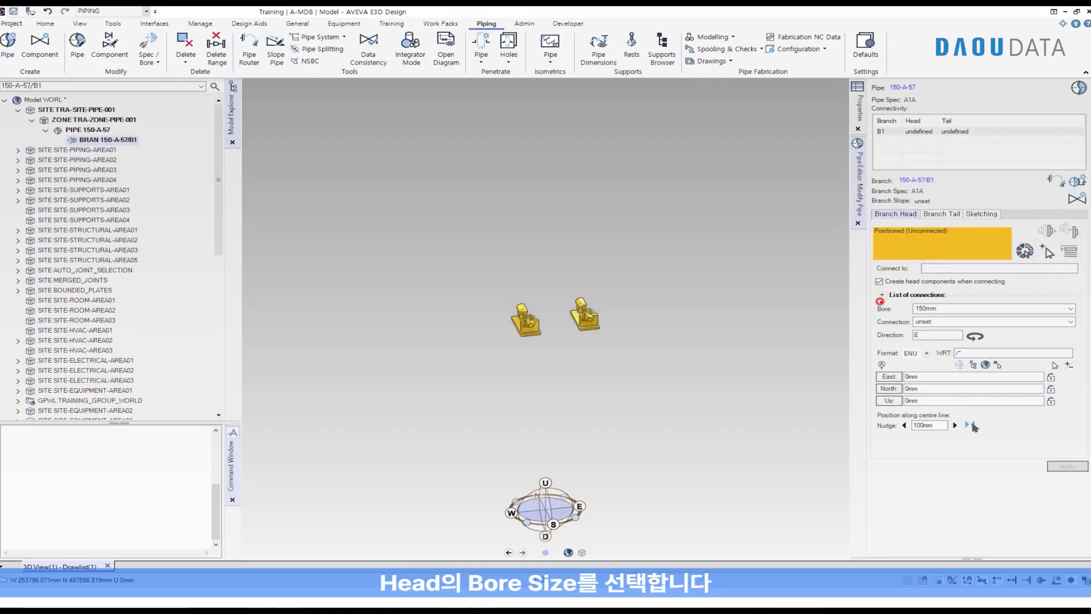
{"action": "left_click_drag", "start_coordinate": [874, 299], "coordinate": [1081, 316]}
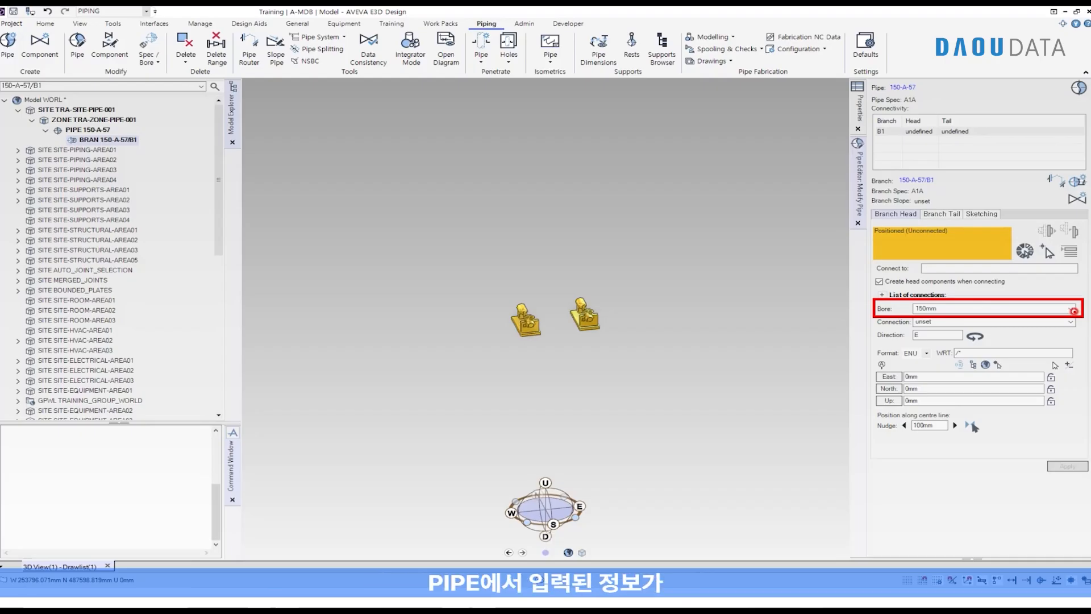
{"action": "key", "text": "Escape"}
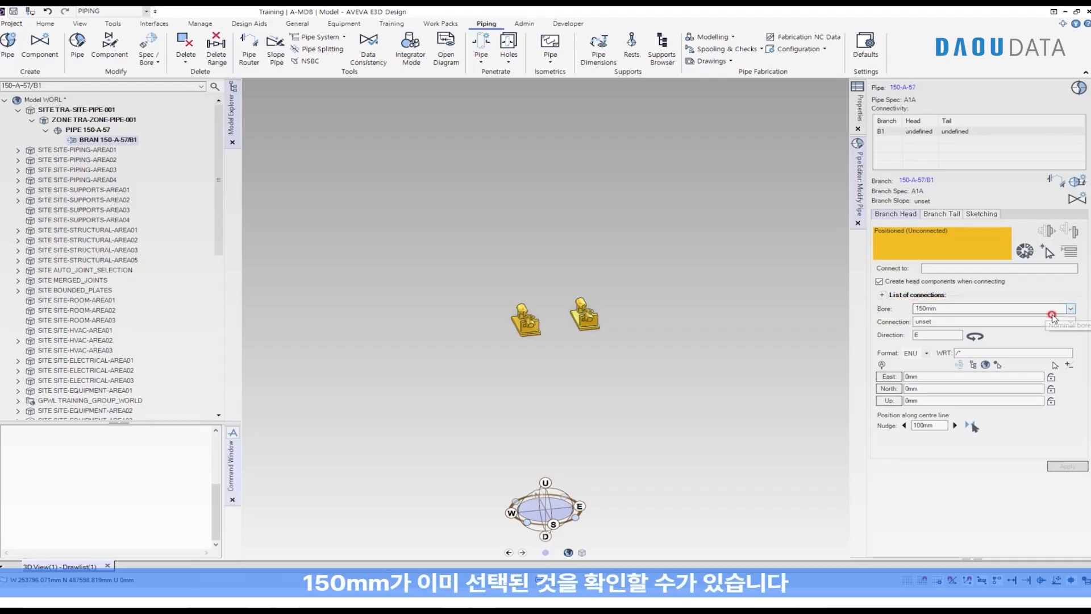
Set the branch head's connection type to Open End and its direction to W
{"action": "left_click", "coordinate": [987, 322]}
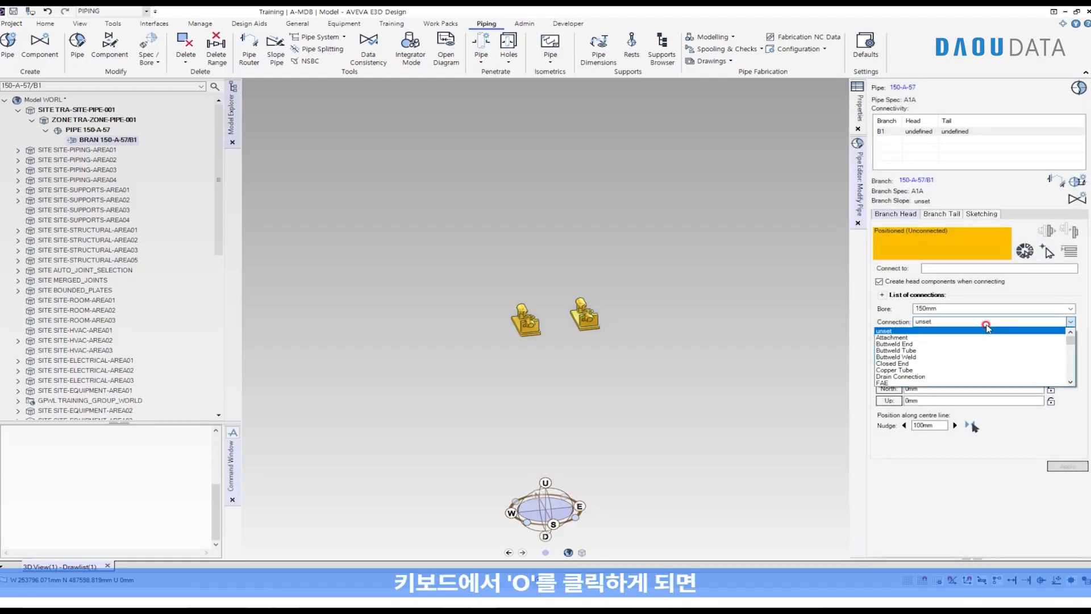
{"action": "key", "text": "o"}
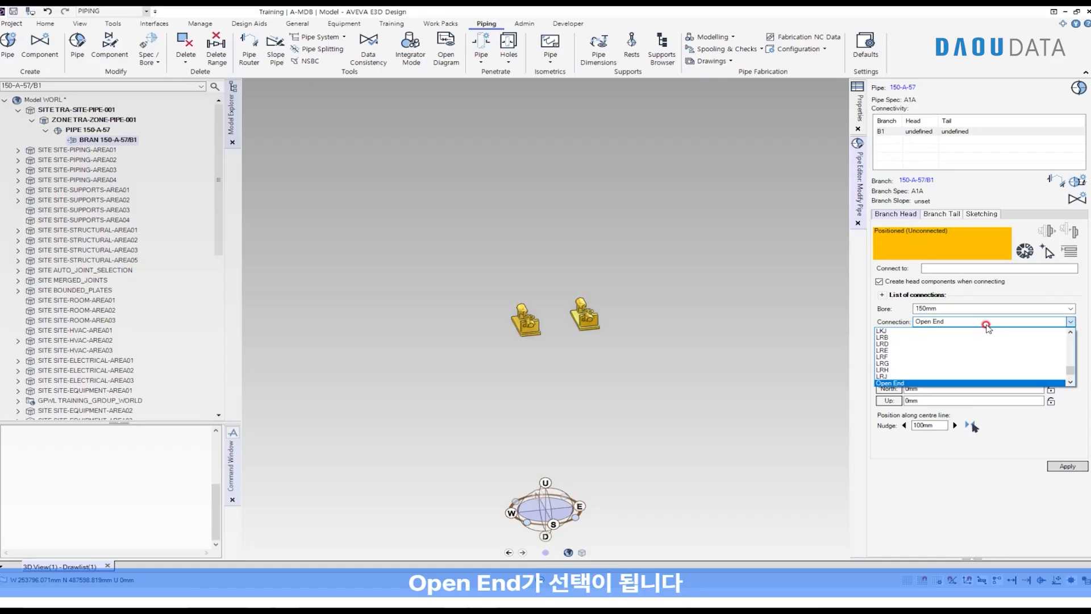
{"action": "left_click", "coordinate": [987, 325]}
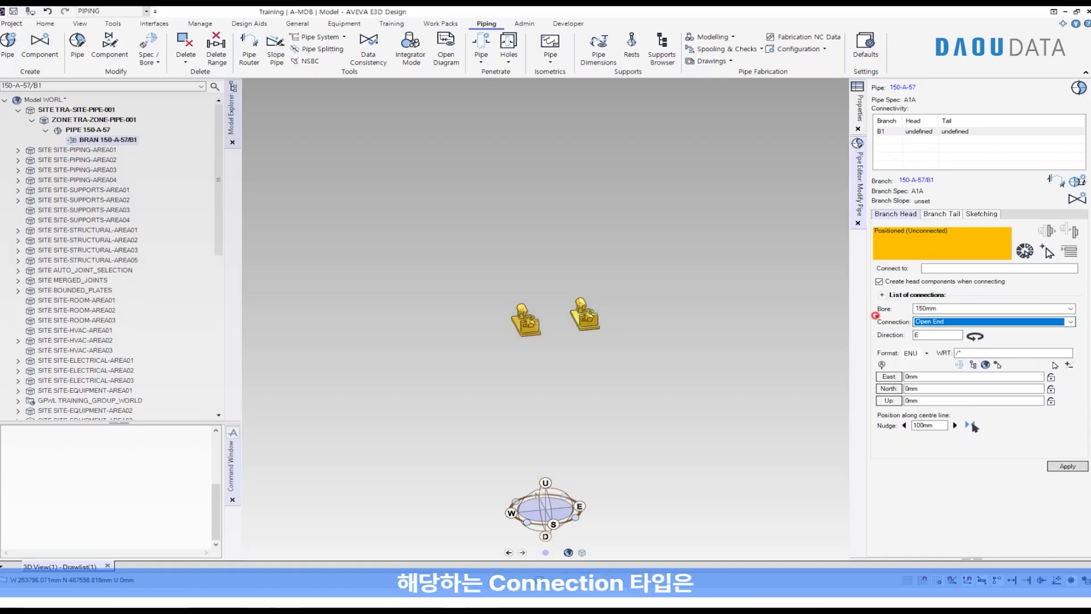
{"action": "left_click_drag", "start_coordinate": [875, 315], "coordinate": [1077, 327]}
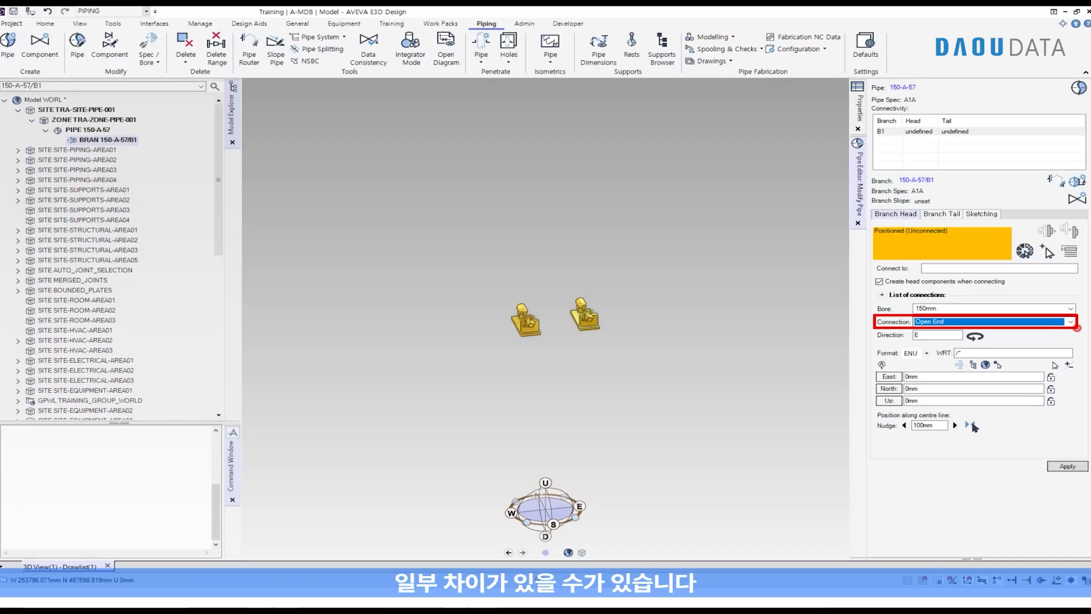
{"action": "double_click", "coordinate": [944, 335]}
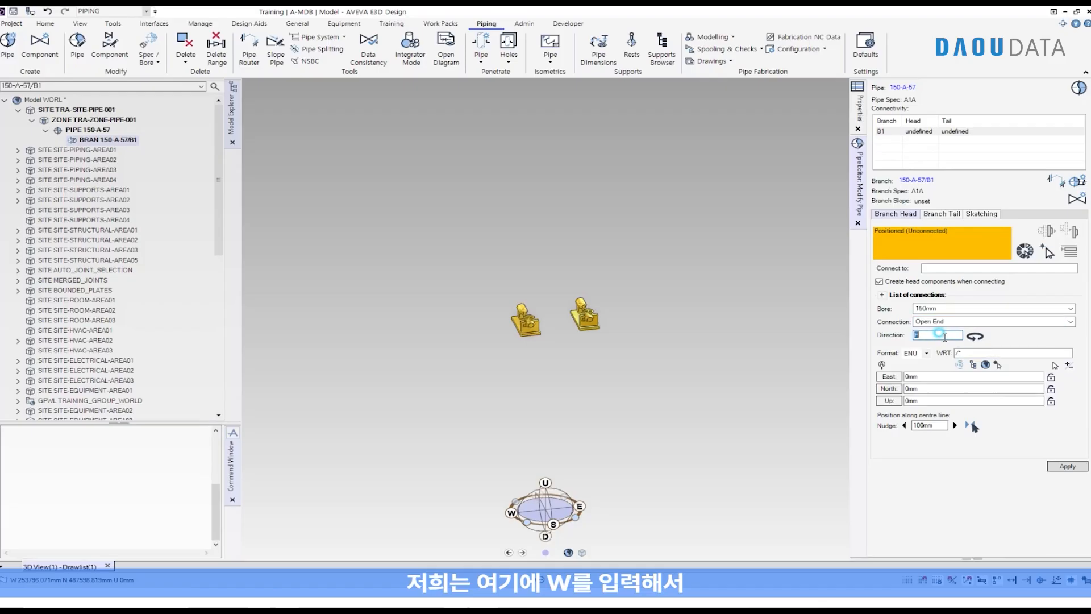
{"action": "type", "text": "W"}
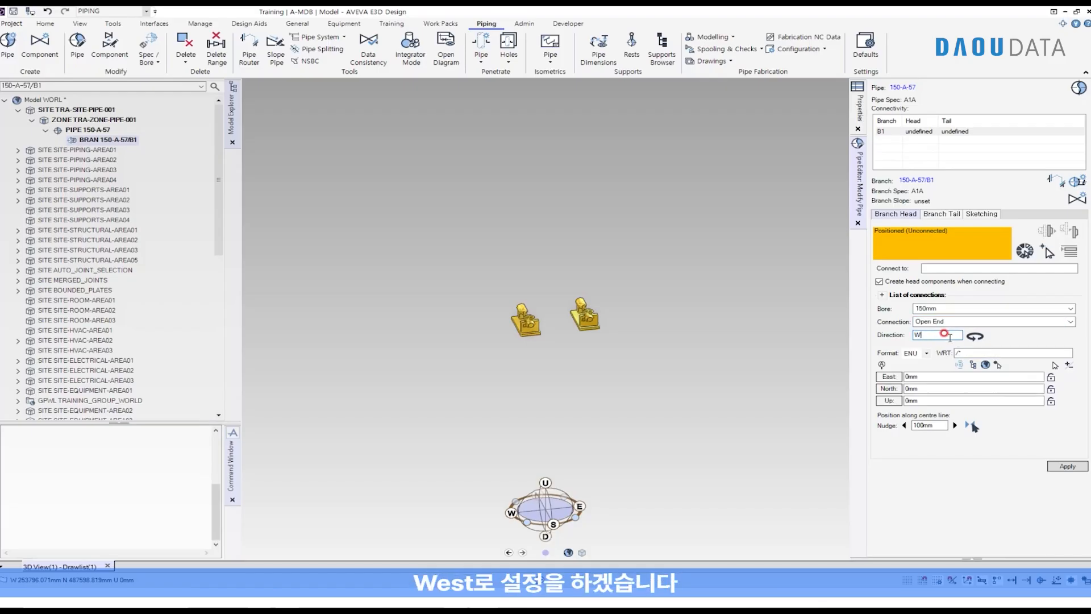
{"action": "key", "text": "Tab"}
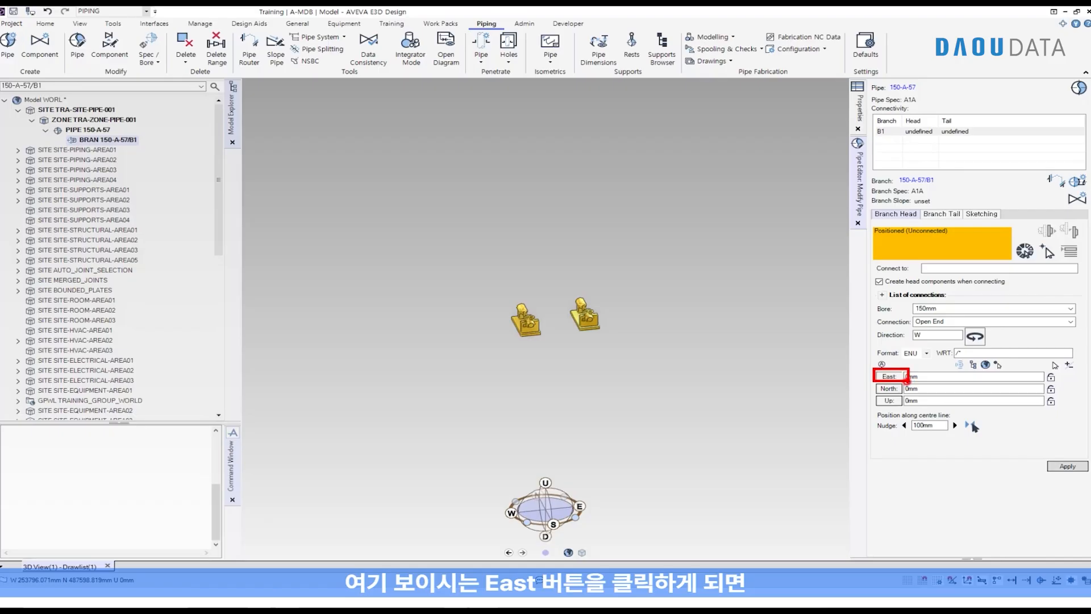
Position the branch head at West 303000mm, North 308530mm, Up 104965mm and apply the head settings
{"action": "left_click", "coordinate": [892, 379]}
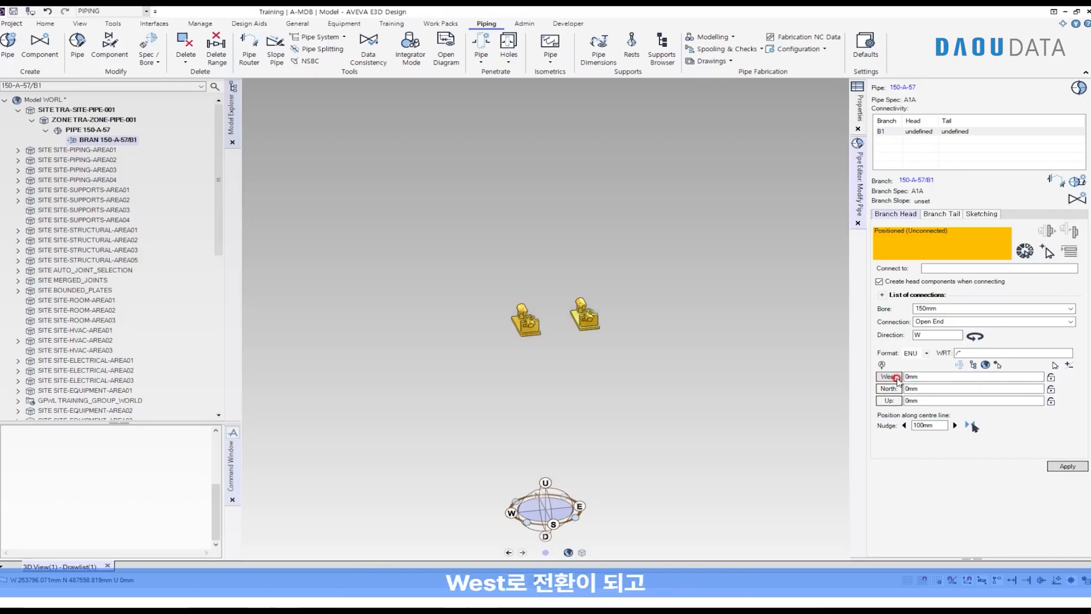
{"action": "left_click", "coordinate": [938, 375]}
{"action": "double_click", "coordinate": [943, 377]}
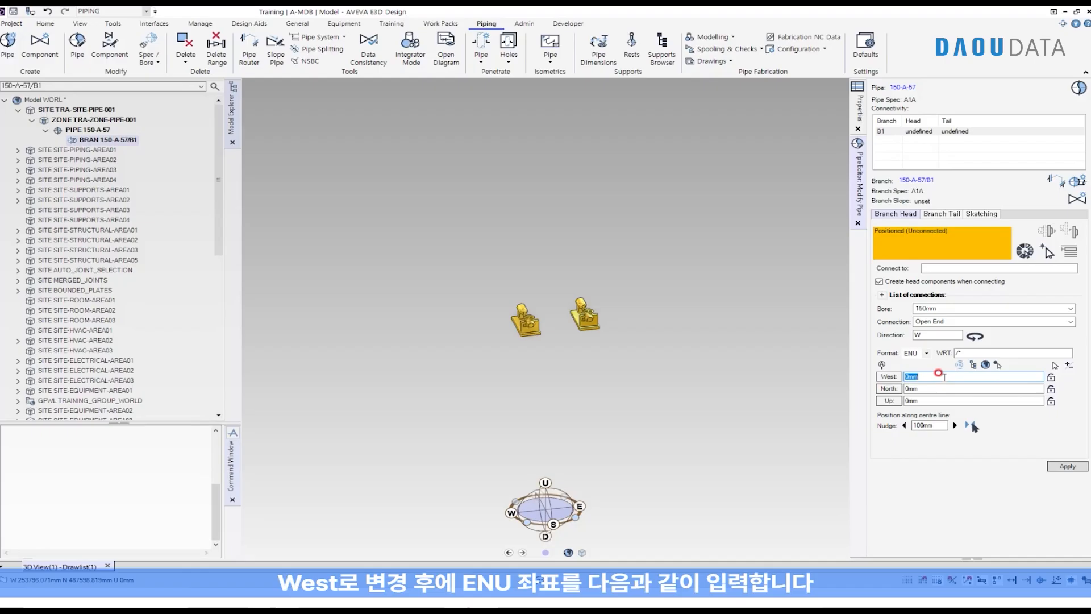
{"action": "type", "text": "30"}
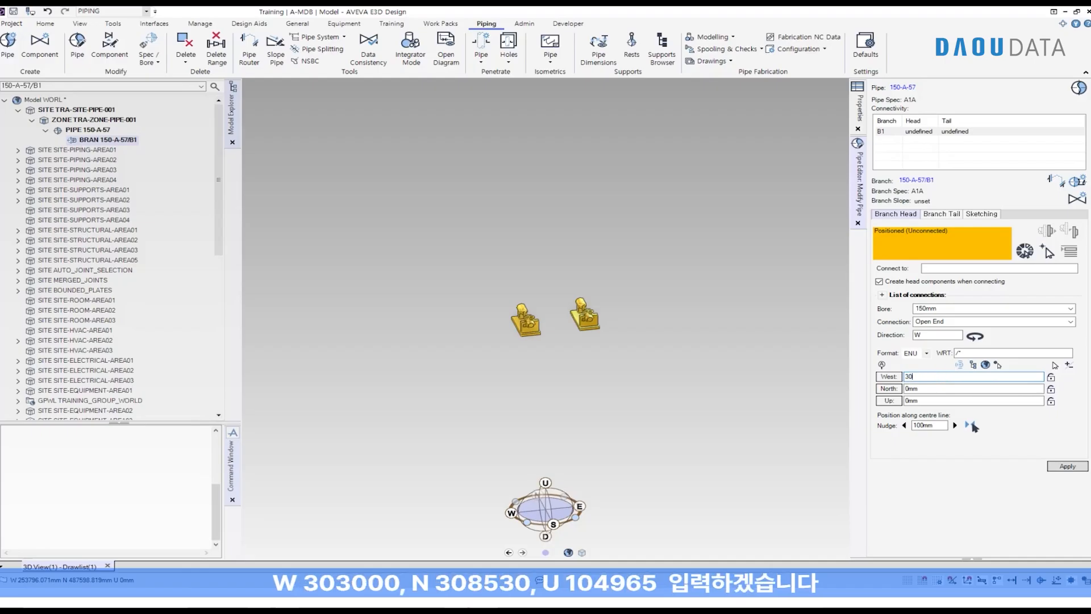
{"action": "type", "text": "3000"}
{"action": "key", "text": "Tab"}
{"action": "type", "text": "3"}
{"action": "key", "text": "Tab"}
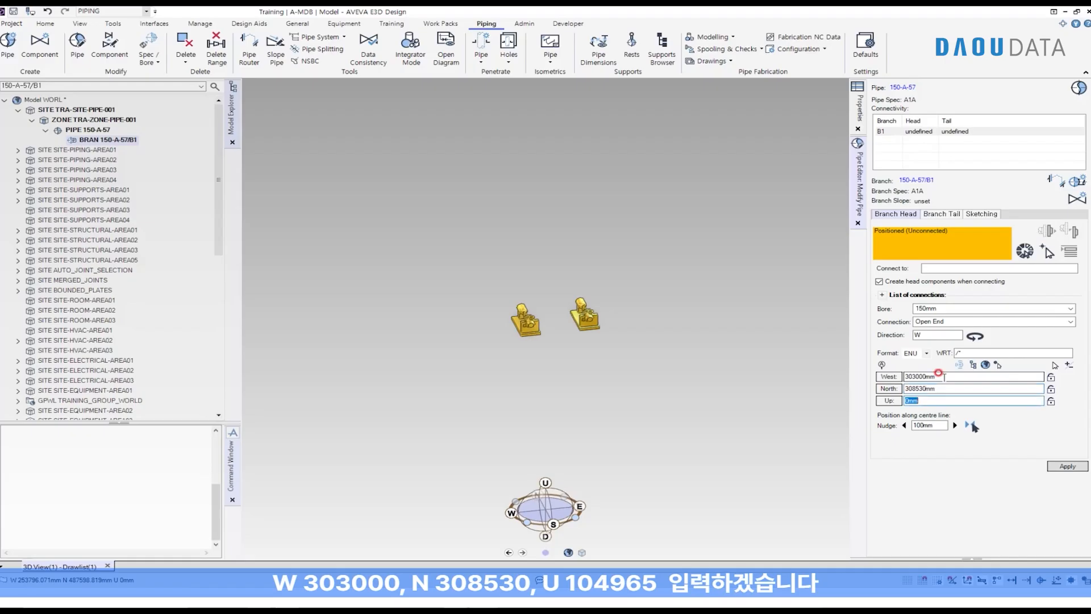
{"action": "type", "text": "104965"}
{"action": "left_click", "coordinate": [939, 375]}
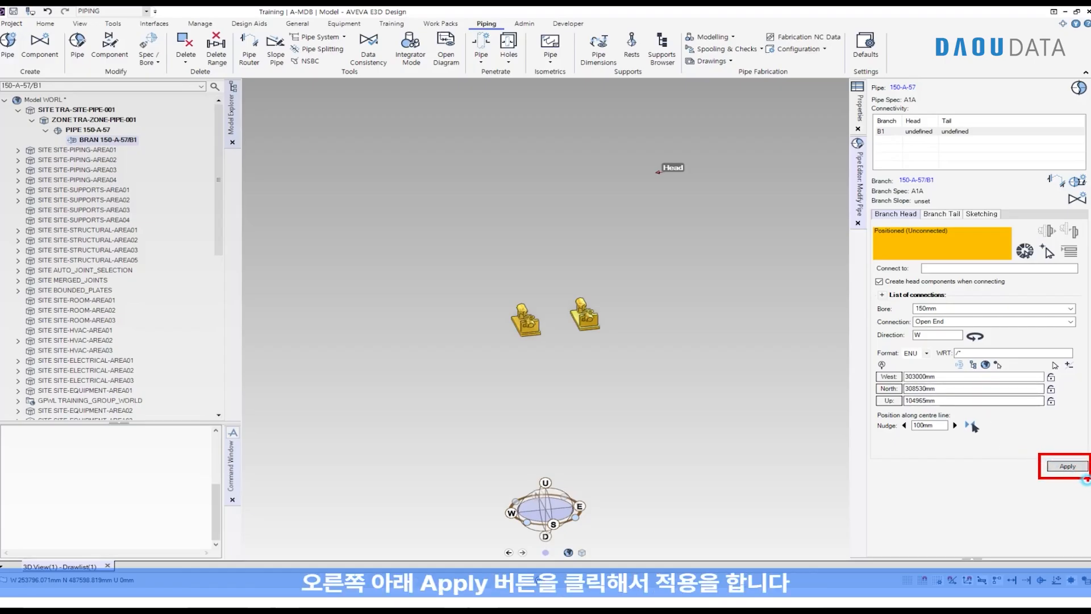
{"action": "left_click", "coordinate": [1068, 466]}
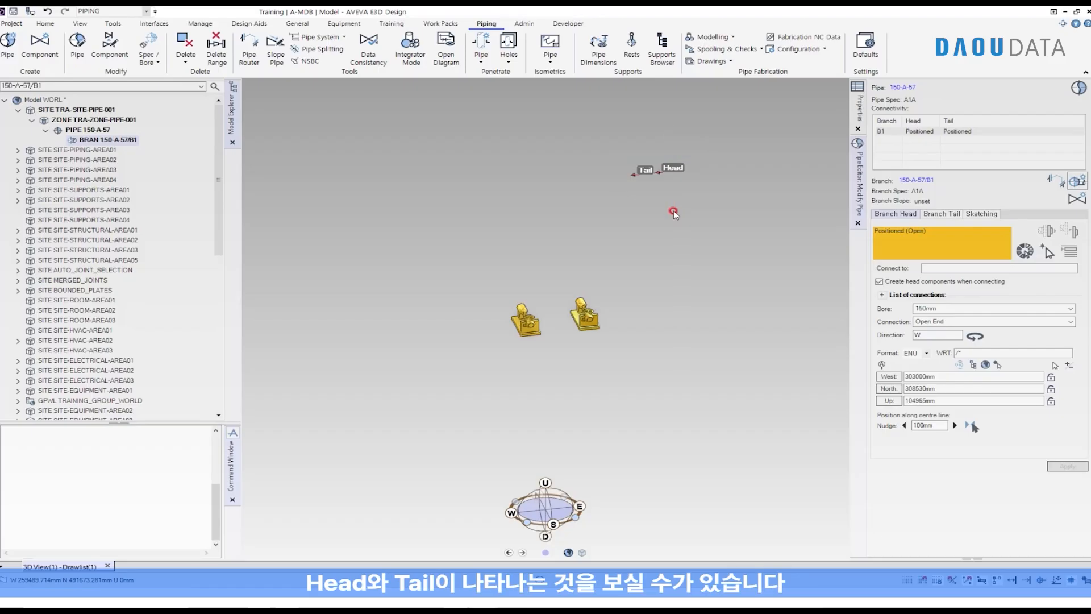
Connect the branch tail to nozzle N1 of pump P1502B by picking it in the 3D view, and undo that connection
{"action": "scroll", "coordinate": [671, 171], "scroll_direction": "up", "scroll_amount": 5}
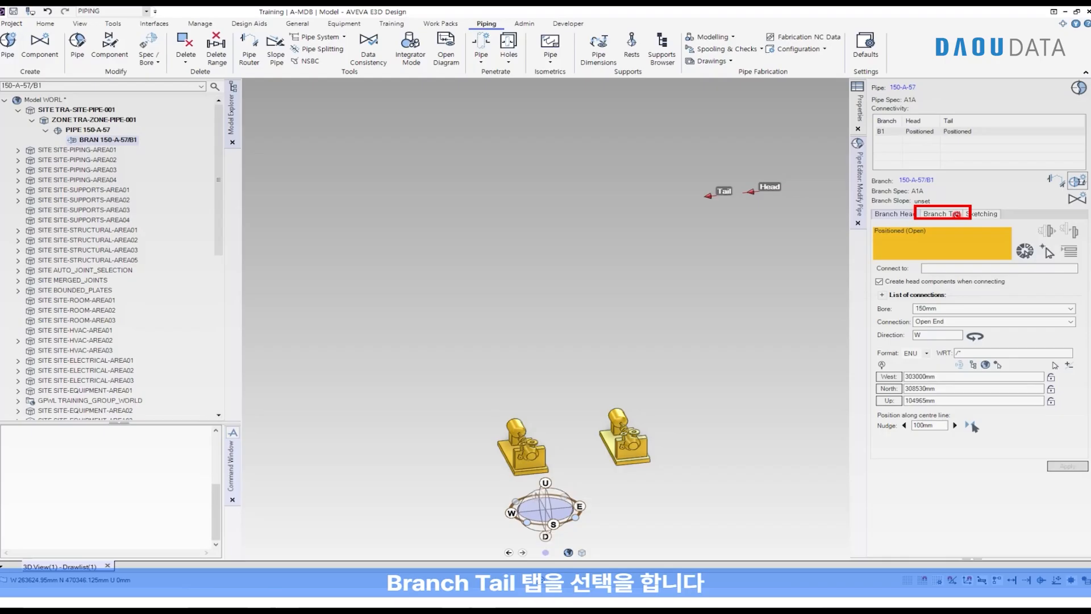
{"action": "left_click", "coordinate": [957, 215]}
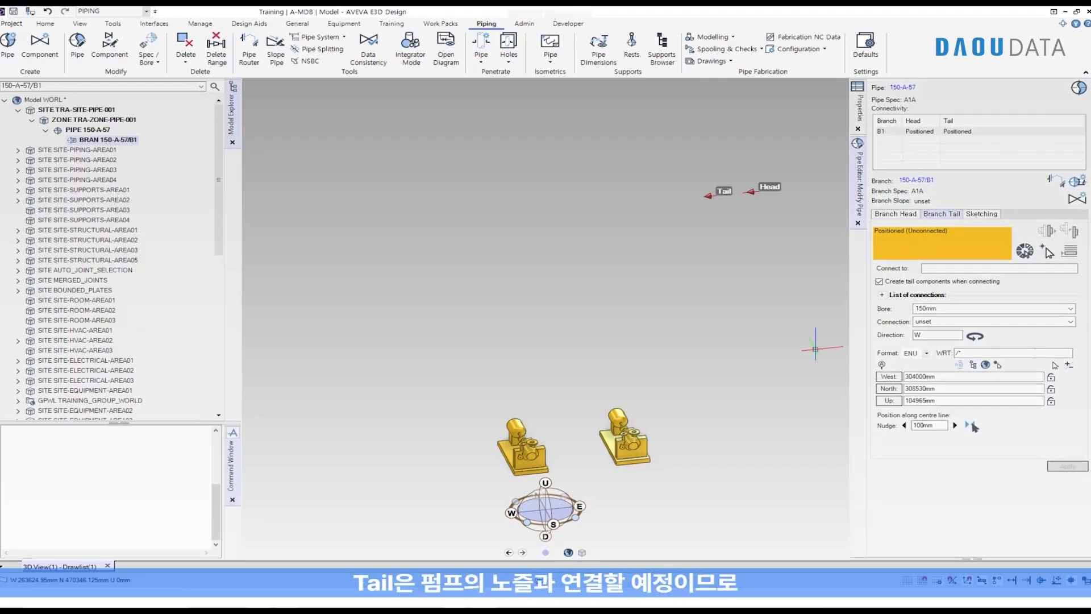
{"action": "middle_click_drag", "start_coordinate": [728, 374], "coordinate": [778, 281]}
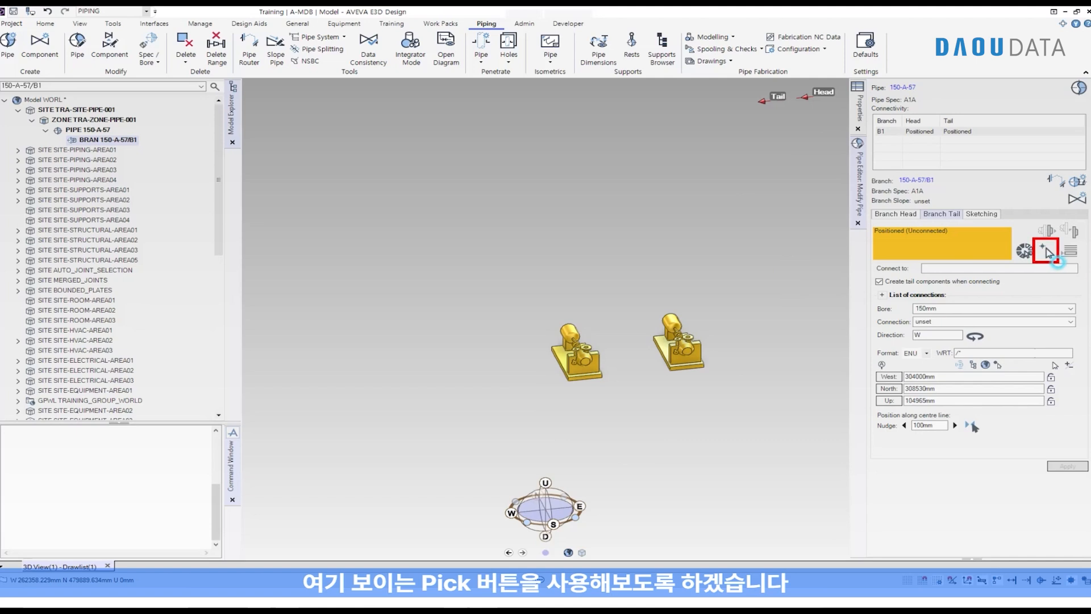
{"action": "left_click", "coordinate": [1058, 263]}
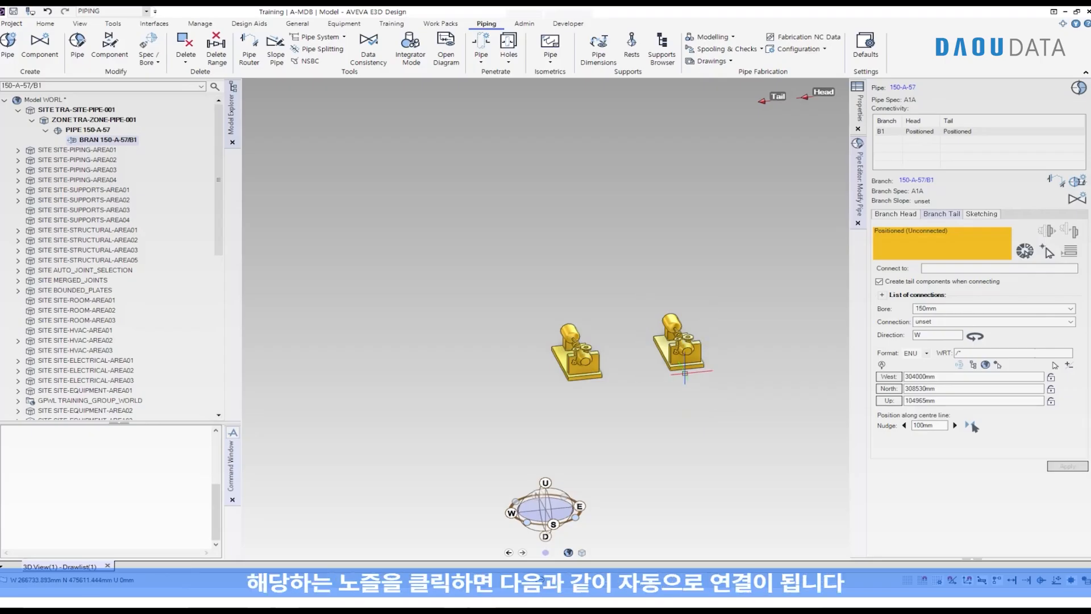
{"action": "left_click", "coordinate": [1048, 251]}
{"action": "left_click", "coordinate": [694, 344]}
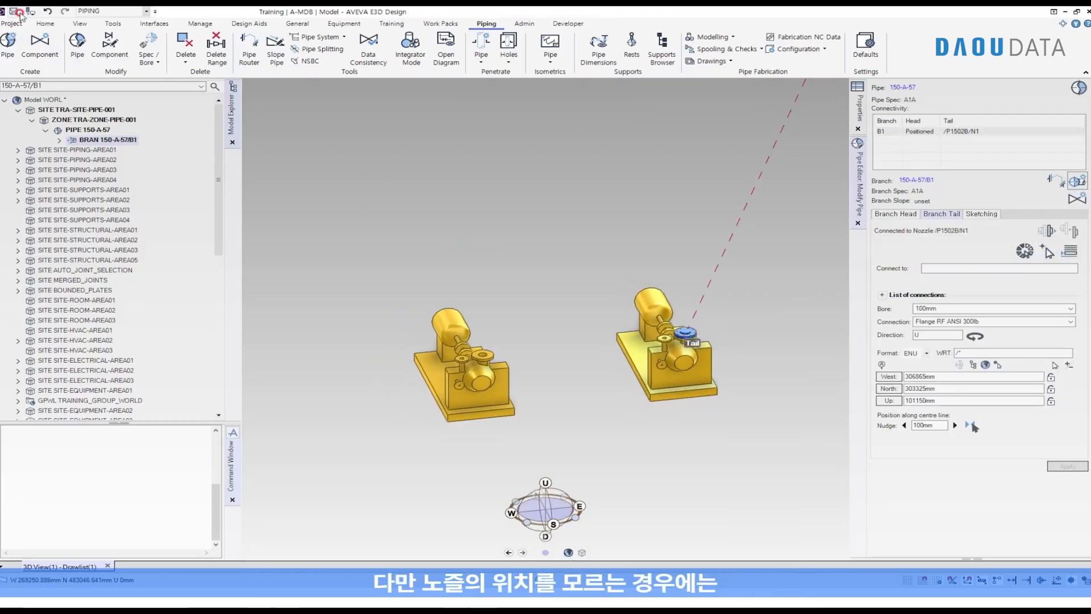
{"action": "left_click", "coordinate": [47, 10]}
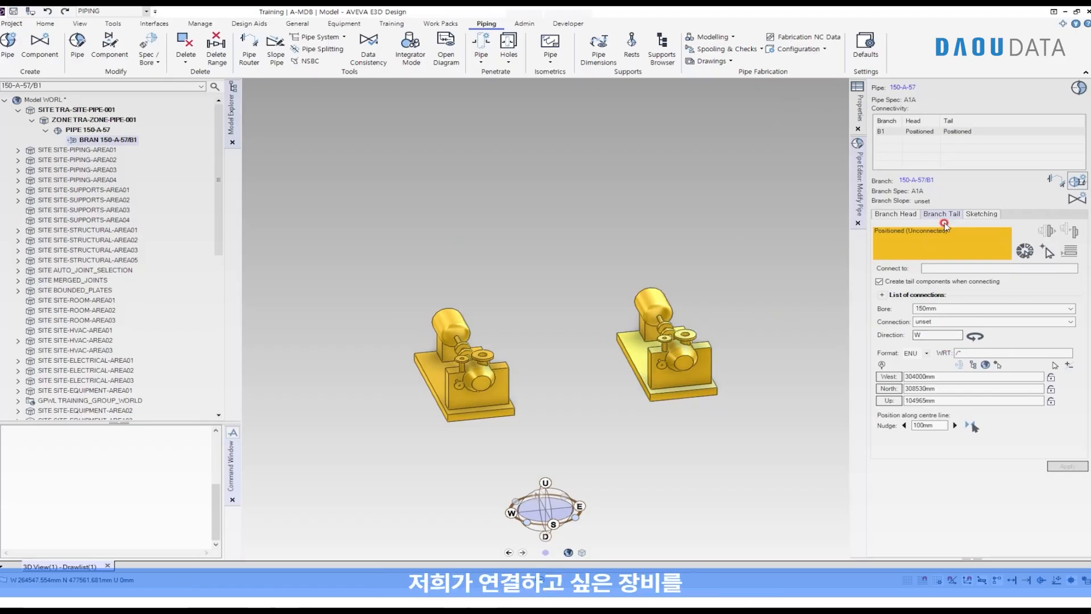
Pick pump P1502B as the branch tail's connection target and connect the tail to its 100mm nozzle N1 from the list of connections
{"action": "left_click", "coordinate": [1046, 252]}
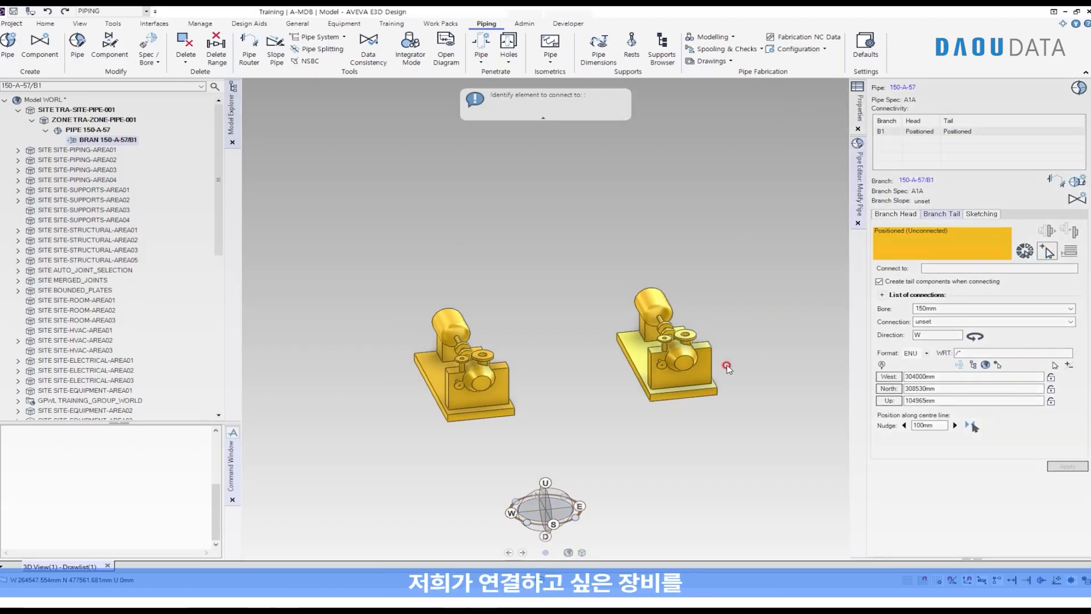
{"action": "left_click", "coordinate": [709, 355]}
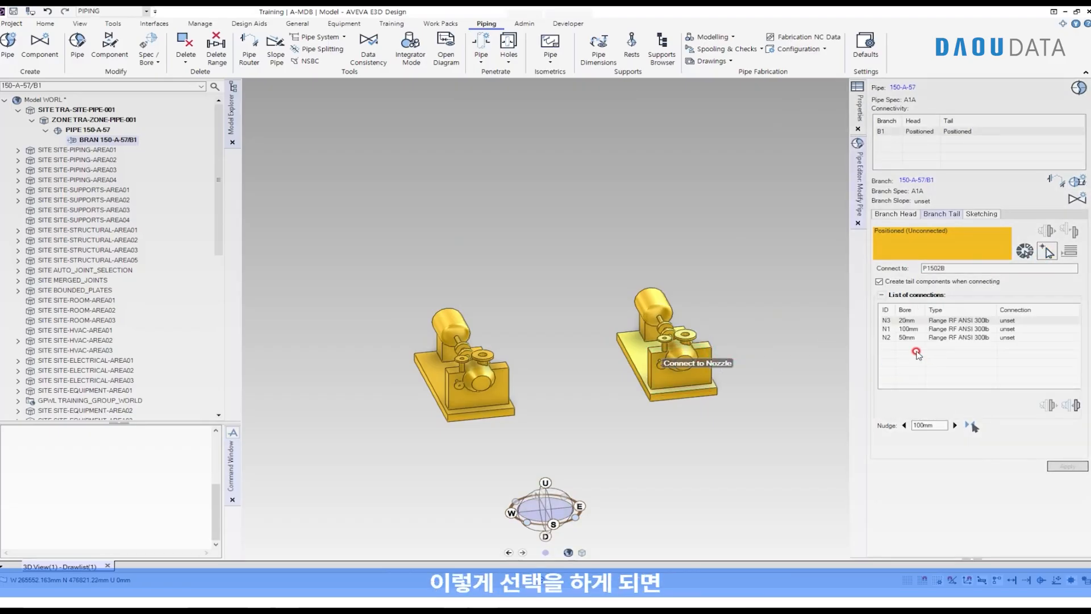
{"action": "mouse_move", "coordinate": [874, 290]}
{"action": "left_mouse_down"}
{"action": "mouse_move", "coordinate": [926, 321]}
{"action": "mouse_move", "coordinate": [1078, 352]}
{"action": "left_mouse_up"}
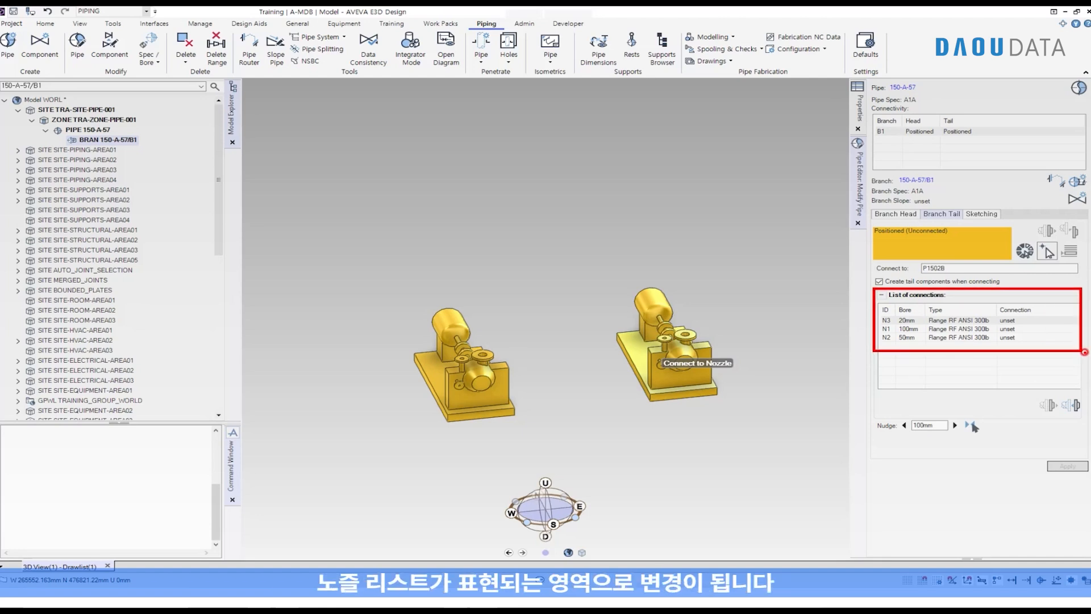
{"action": "left_click", "coordinate": [943, 330]}
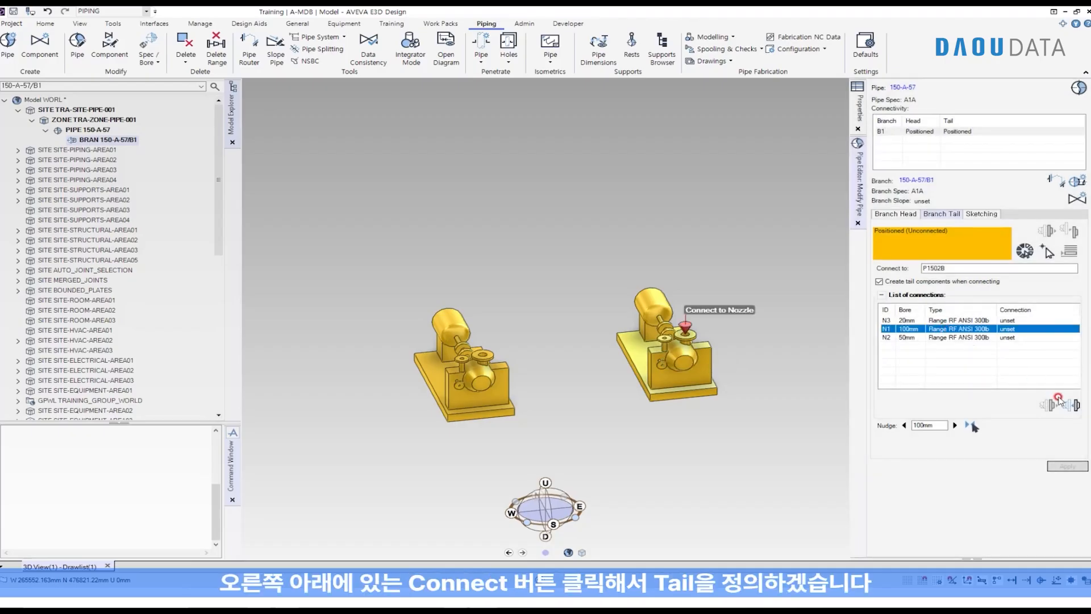
{"action": "left_click_drag", "start_coordinate": [1052, 387], "coordinate": [1084, 421]}
{"action": "left_click", "coordinate": [1068, 403]}
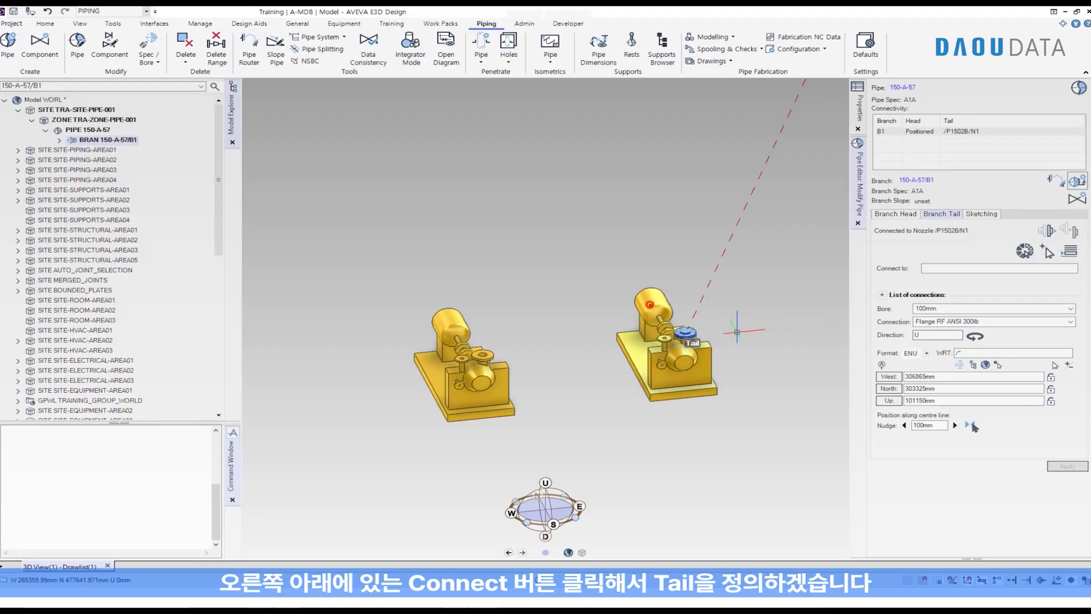
{"action": "left_click_drag", "start_coordinate": [650, 305], "coordinate": [762, 380]}
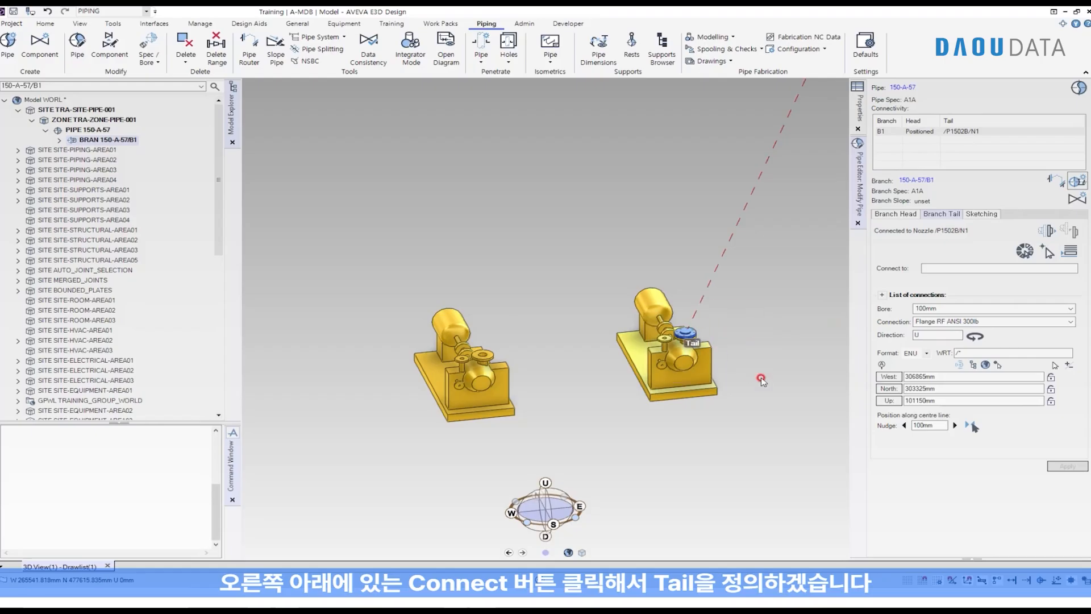
{"action": "scroll", "coordinate": [637, 376], "scroll_direction": "down", "scroll_amount": 3}
{"action": "middle_click_drag", "start_coordinate": [637, 376], "coordinate": [628, 389]}
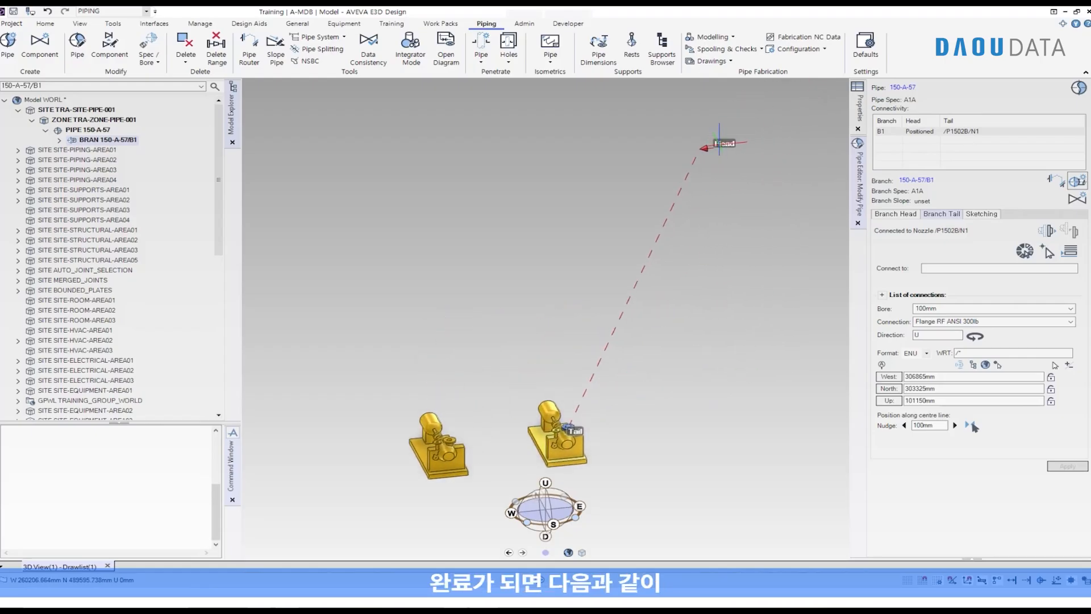
{"action": "left_click_drag", "start_coordinate": [546, 397], "coordinate": [605, 442]}
{"action": "key", "text": "Escape"}
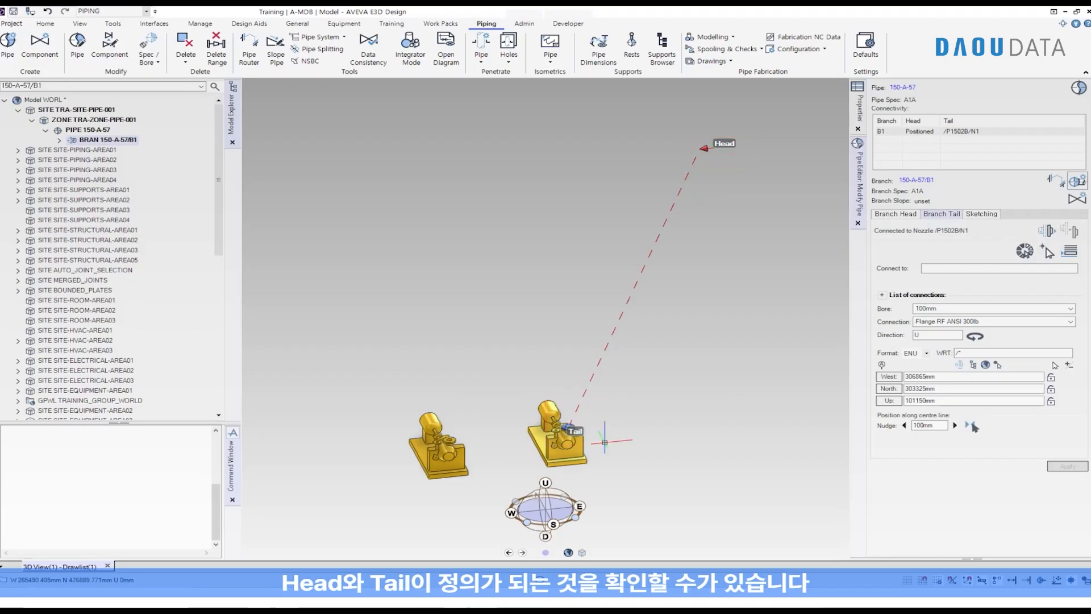
Open the component editor for branch 150-A-57/B1 and examine the flange types offered by spec A1A
{"action": "key", "text": "ctrl+2"}
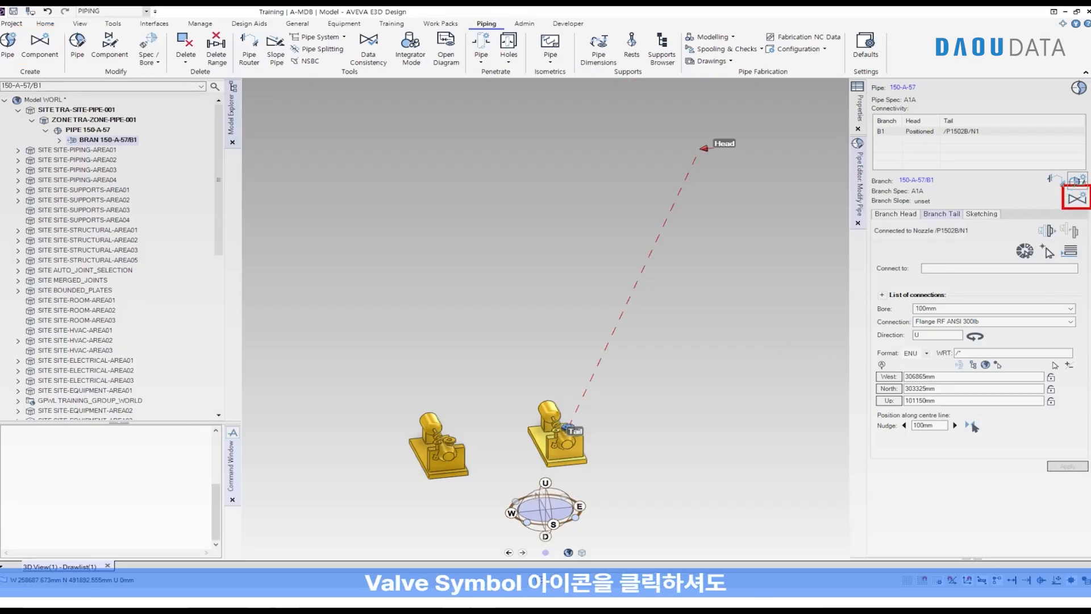
{"action": "left_click", "coordinate": [1077, 198]}
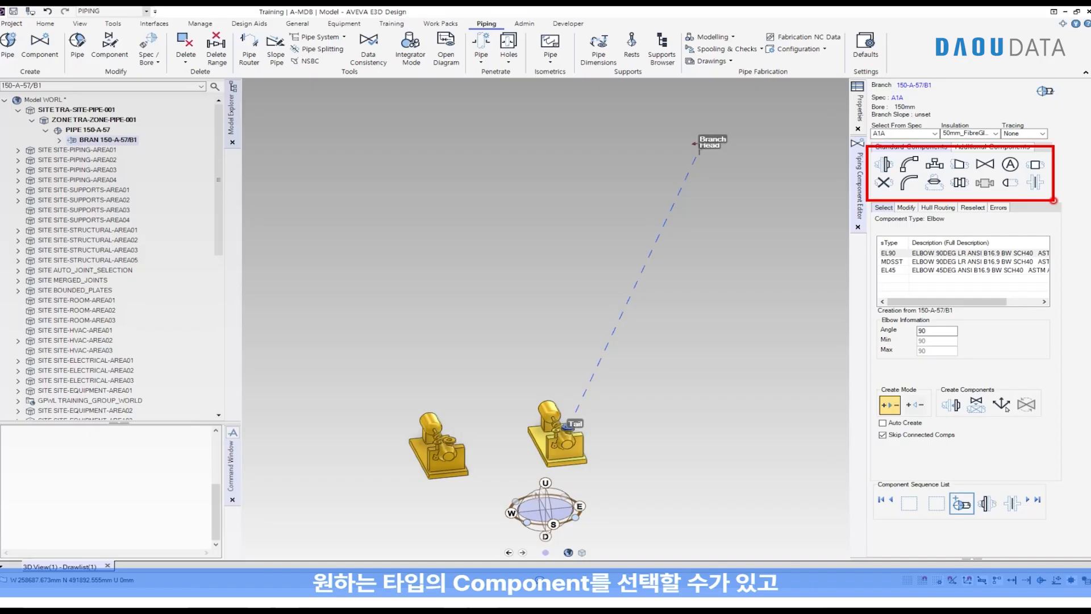
{"action": "left_click", "coordinate": [883, 164]}
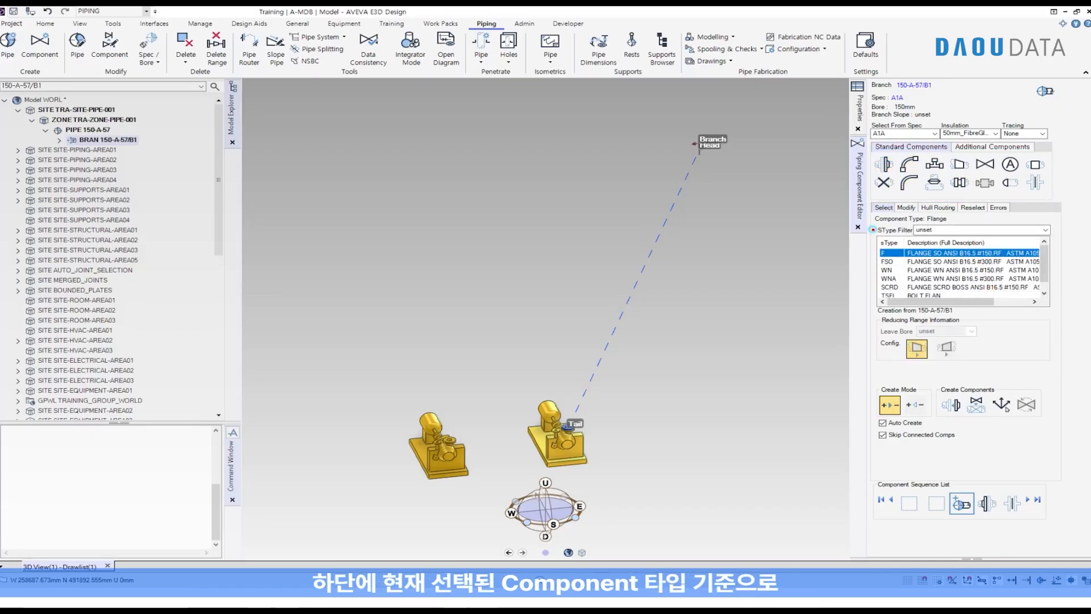
{"action": "left_click_drag", "start_coordinate": [873, 229], "coordinate": [1050, 305]}
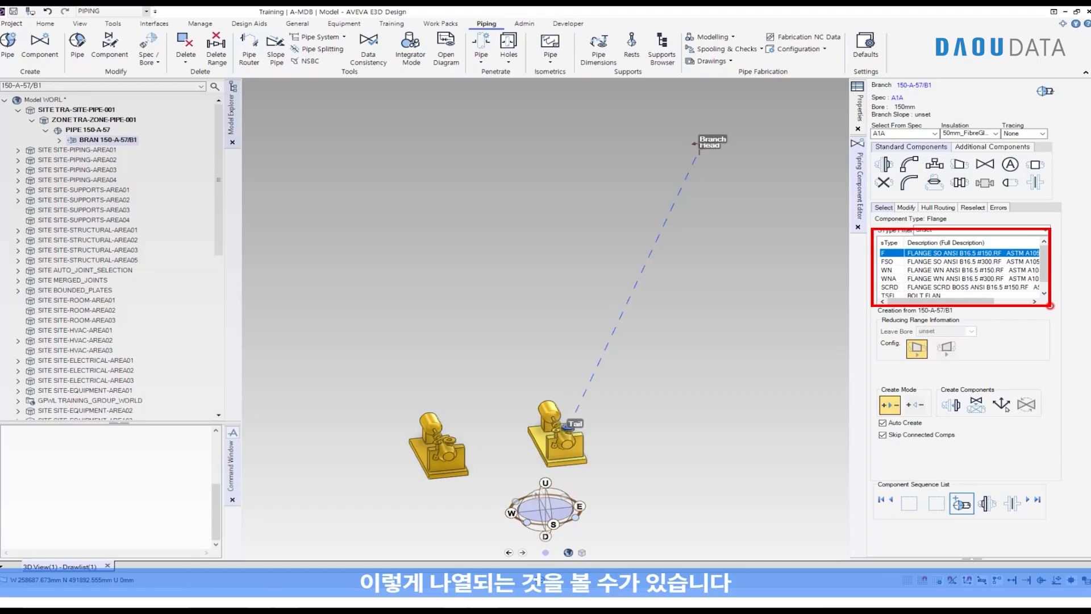
Create a 90-degree EL90 elbow from the head of branch 150-A-57/B1
{"action": "left_click", "coordinate": [909, 165]}
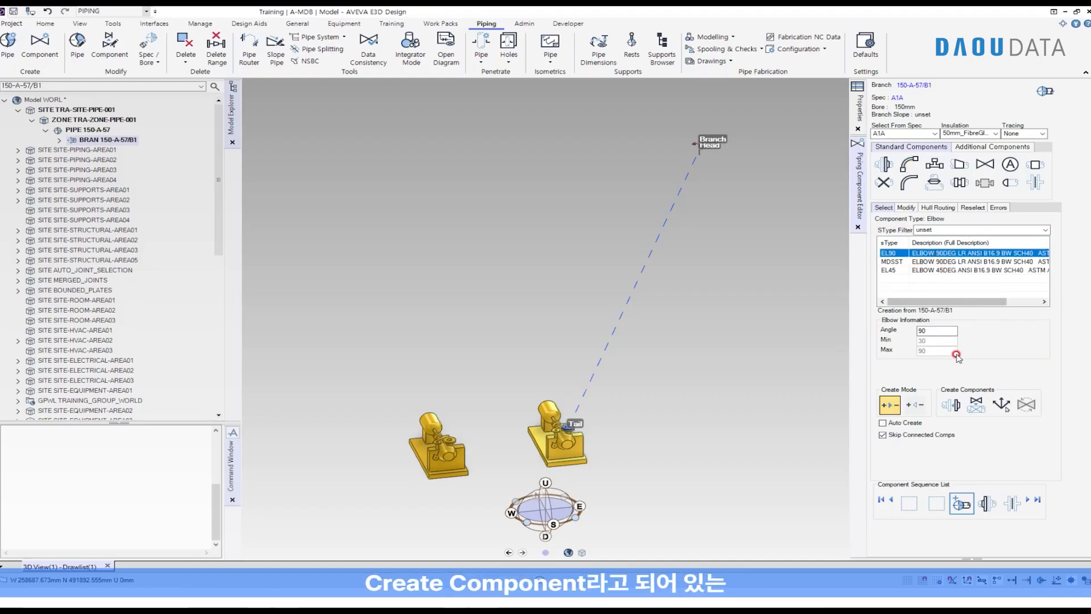
{"action": "mouse_move", "coordinate": [933, 386]}
{"action": "left_mouse_down"}
{"action": "mouse_move", "coordinate": [1023, 428]}
{"action": "mouse_move", "coordinate": [1049, 424]}
{"action": "left_mouse_up"}
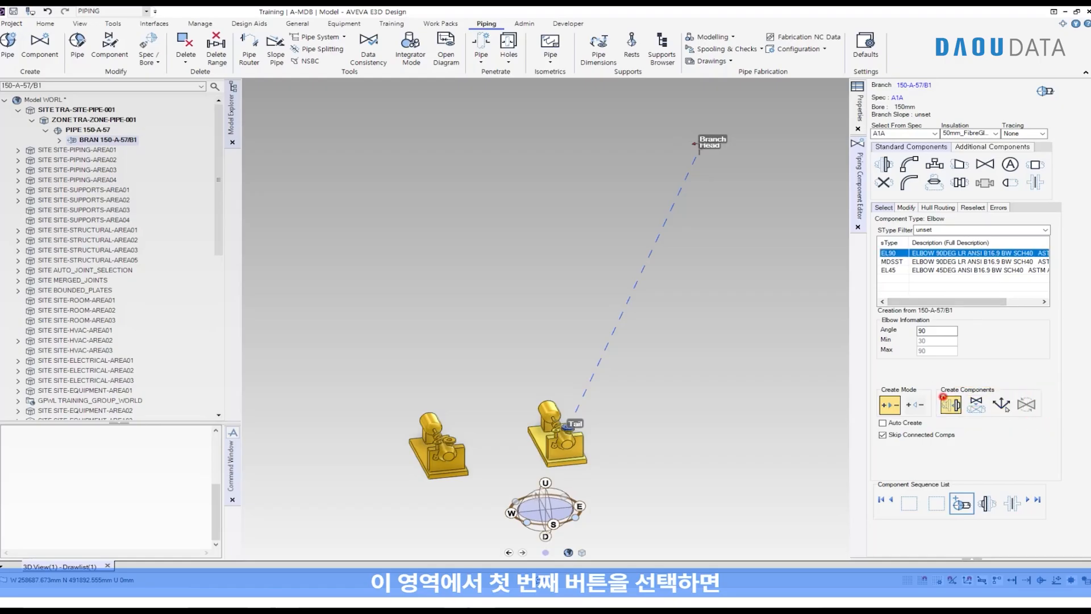
{"action": "left_click_drag", "start_coordinate": [932, 386], "coordinate": [966, 417]}
{"action": "left_click", "coordinate": [951, 407]}
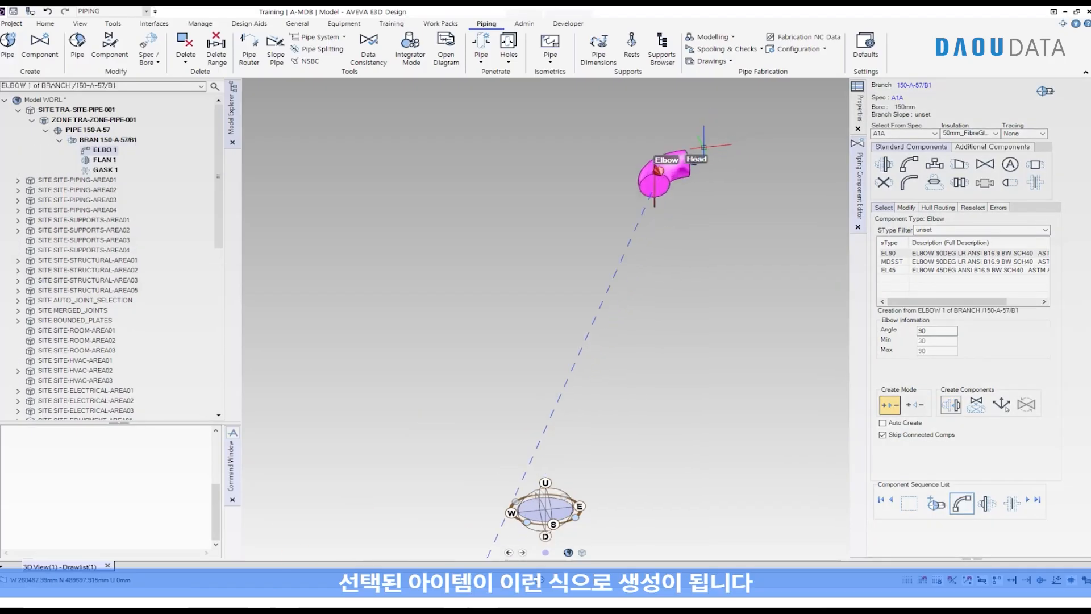
{"action": "scroll", "coordinate": [704, 146], "scroll_direction": "down", "scroll_amount": 5}
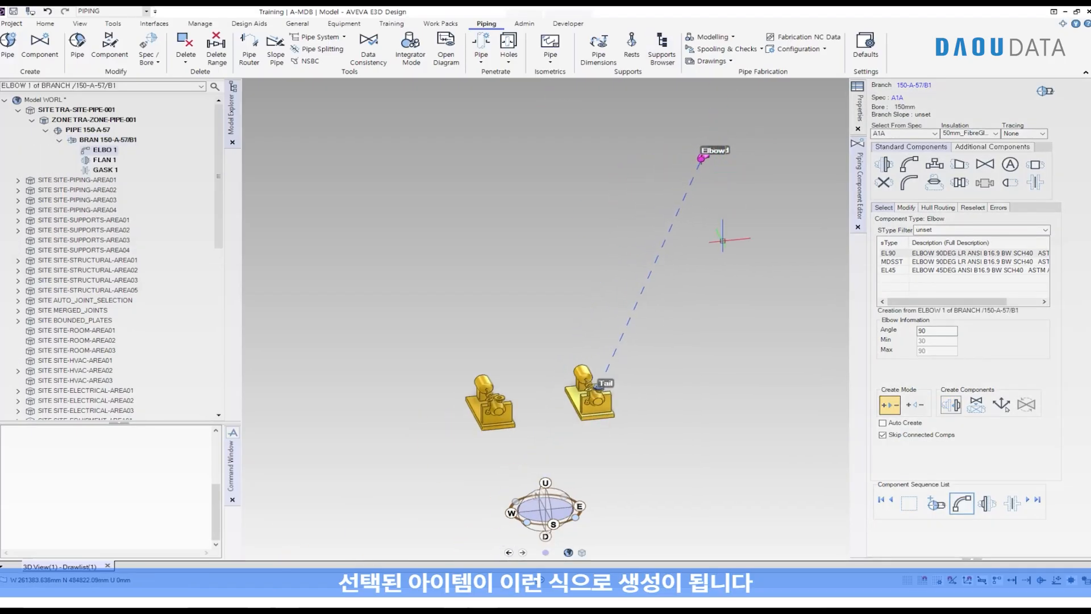
{"action": "middle_click_drag", "start_coordinate": [723, 241], "coordinate": [749, 233]}
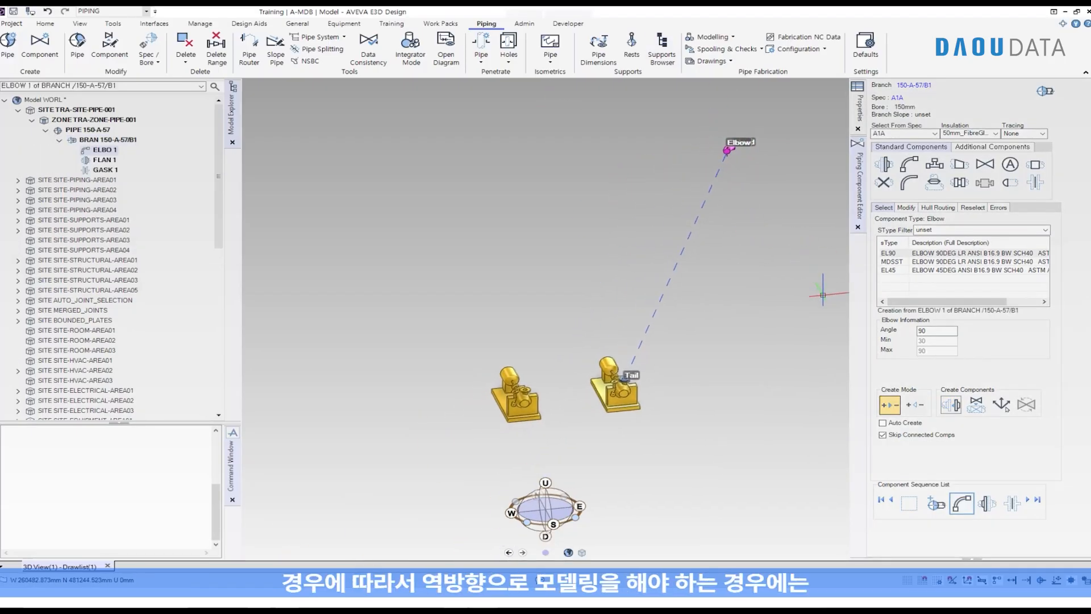
Switch the create mode to Against Flow and create a 90-degree EL90 elbow starting from the tail flange
{"action": "scroll", "coordinate": [644, 382], "scroll_direction": "up", "scroll_amount": 5}
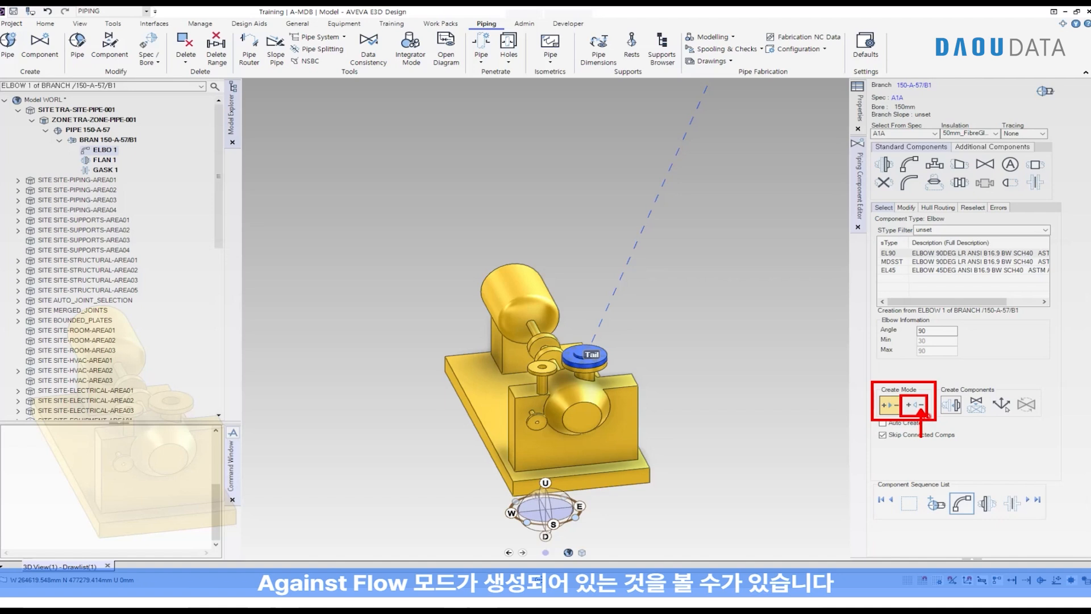
{"action": "left_click", "coordinate": [923, 413]}
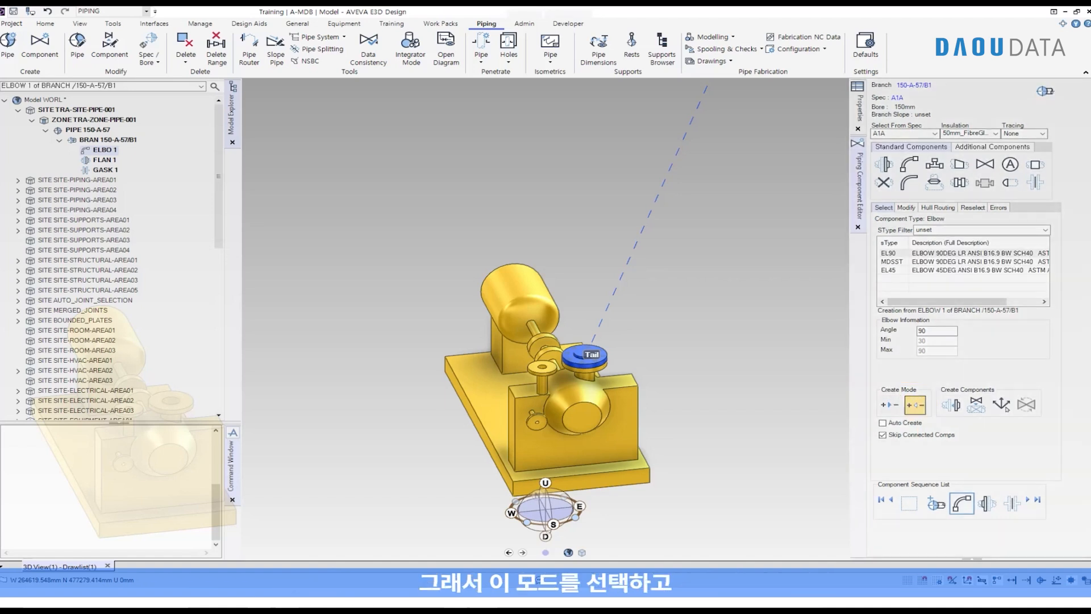
{"action": "left_click", "coordinate": [576, 353]}
{"action": "scroll", "coordinate": [576, 353], "scroll_direction": "up", "scroll_amount": 3}
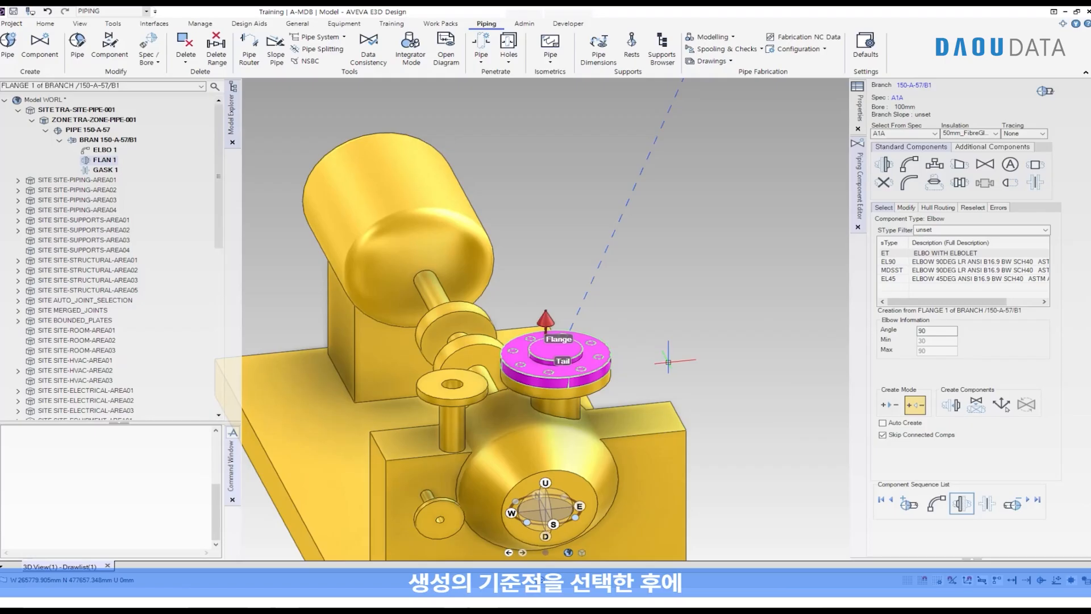
{"action": "left_click", "coordinate": [923, 253]}
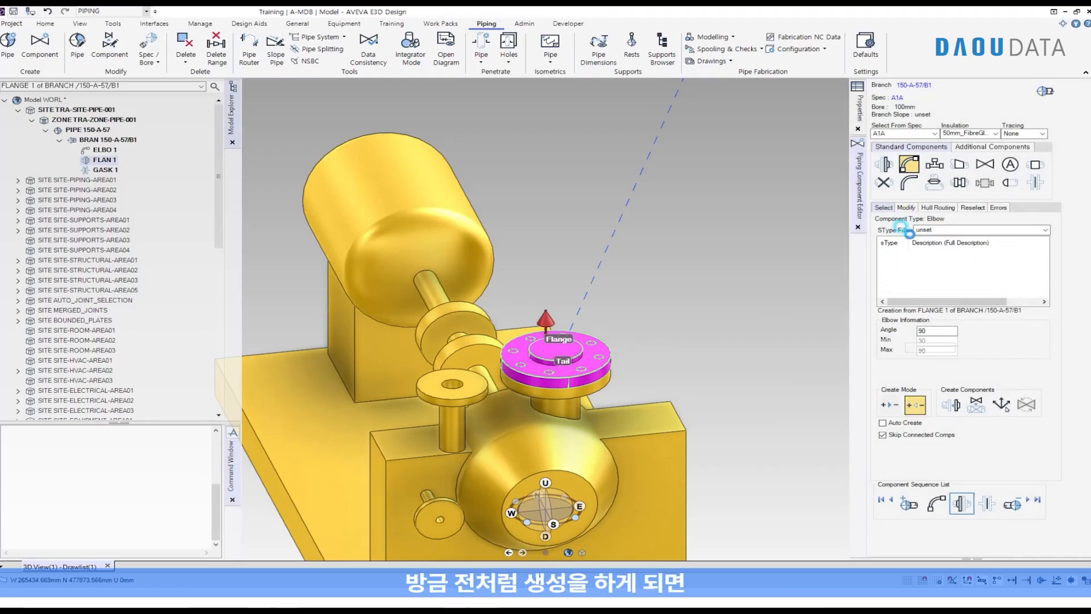
{"action": "left_click", "coordinate": [929, 262]}
{"action": "left_click", "coordinate": [951, 405]}
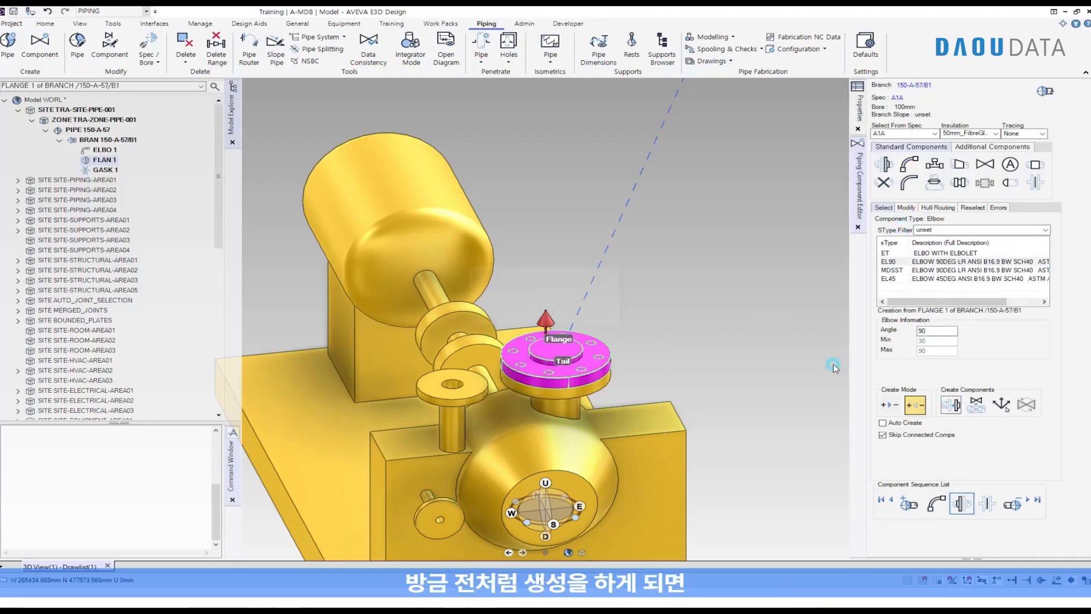
Delete the two example elbows from the branch, keeping the tail flange and gasket
{"action": "left_click", "coordinate": [559, 316]}
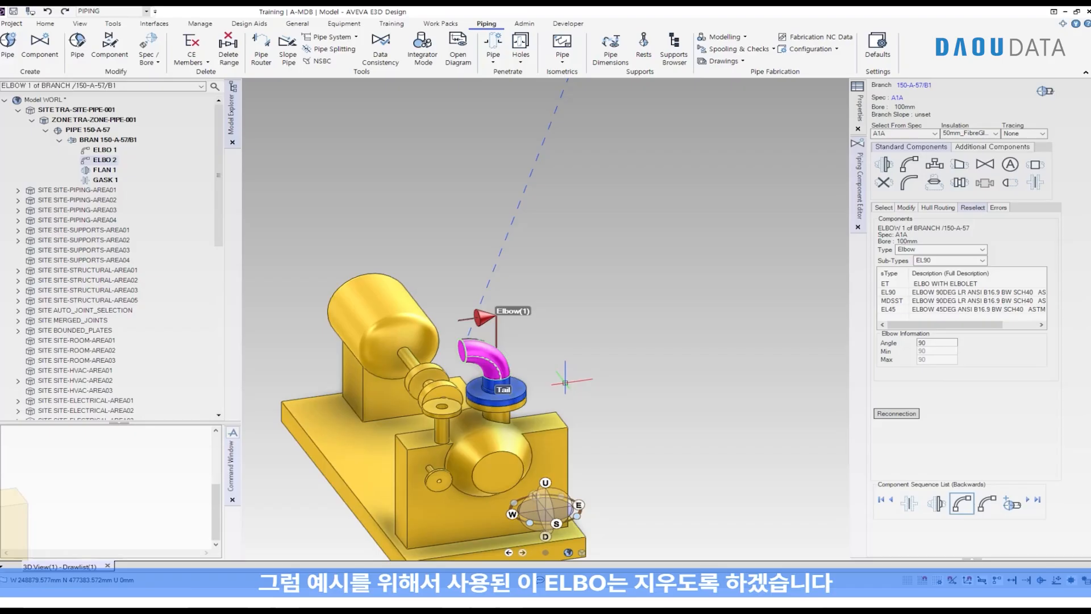
{"action": "scroll", "coordinate": [645, 307], "scroll_direction": "down", "scroll_amount": 4}
{"action": "middle_click_drag", "start_coordinate": [661, 283], "coordinate": [589, 454]}
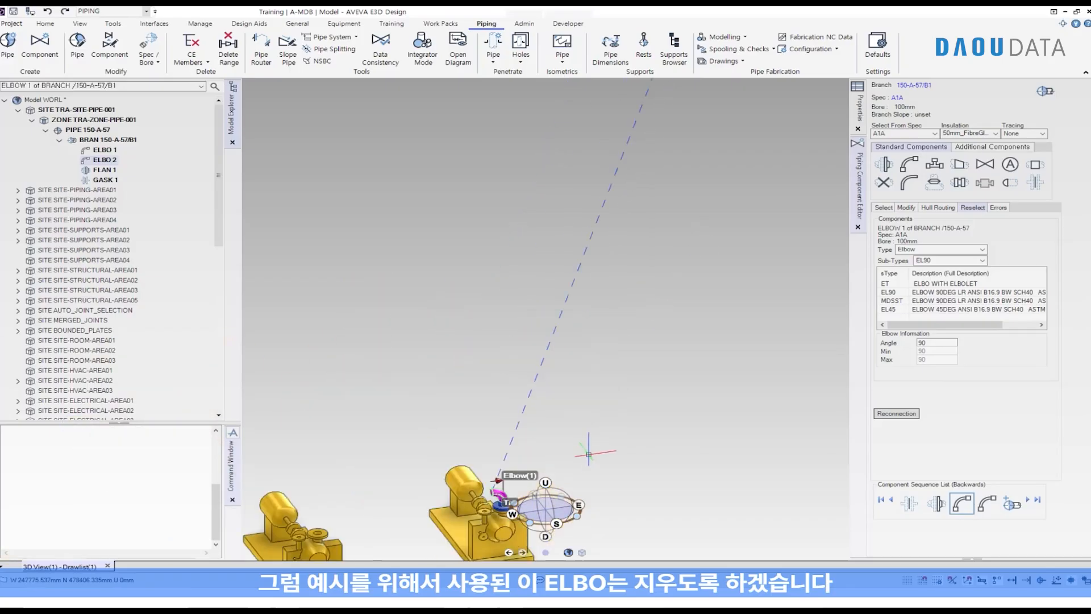
{"action": "middle_click_drag", "start_coordinate": [707, 276], "coordinate": [650, 458]}
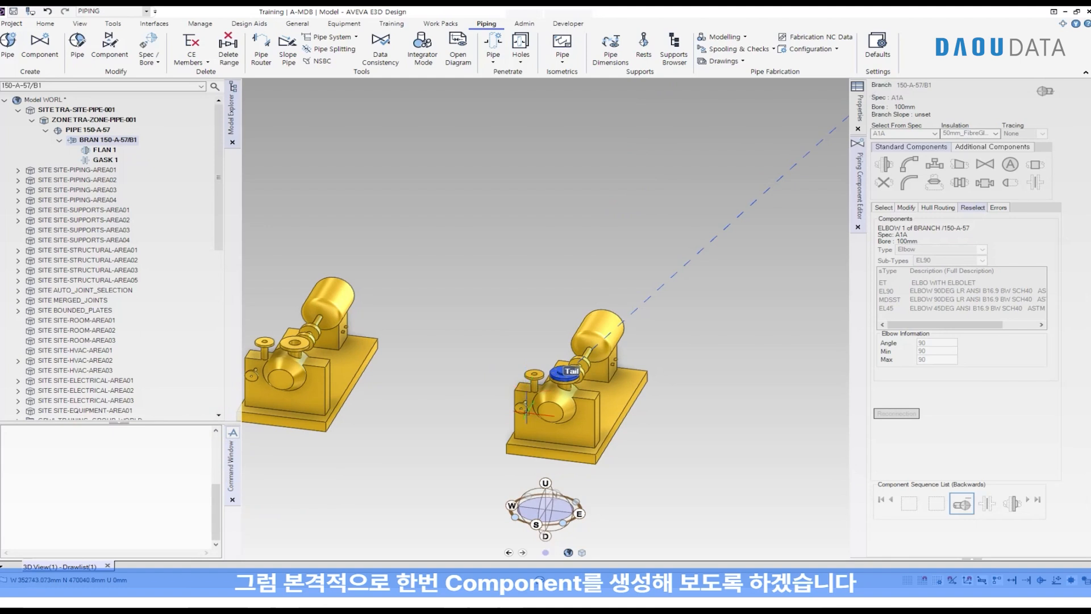
Select the tail flange on the pump nozzle and set its component direction mode to Against Flow
{"action": "scroll", "coordinate": [603, 362], "scroll_direction": "up", "scroll_amount": 3}
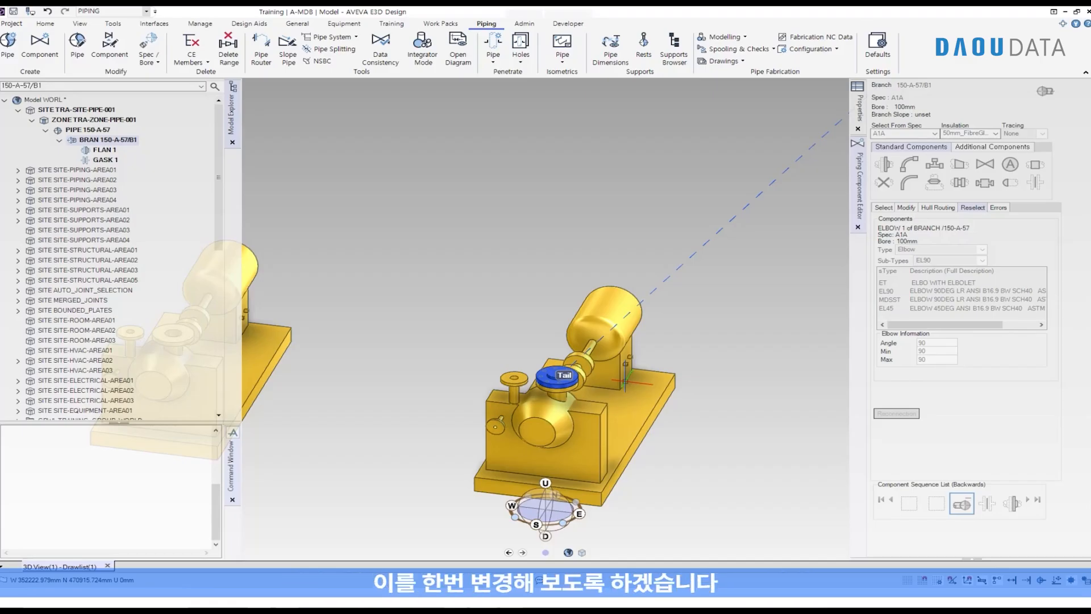
{"action": "scroll", "coordinate": [581, 385], "scroll_direction": "up", "scroll_amount": 2}
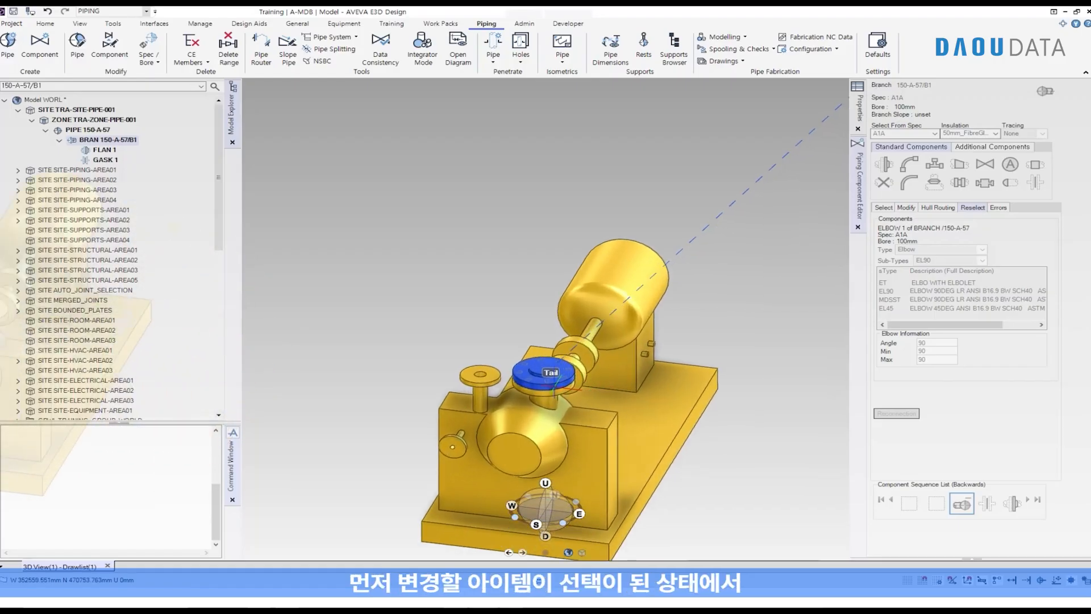
{"action": "left_click", "coordinate": [550, 389]}
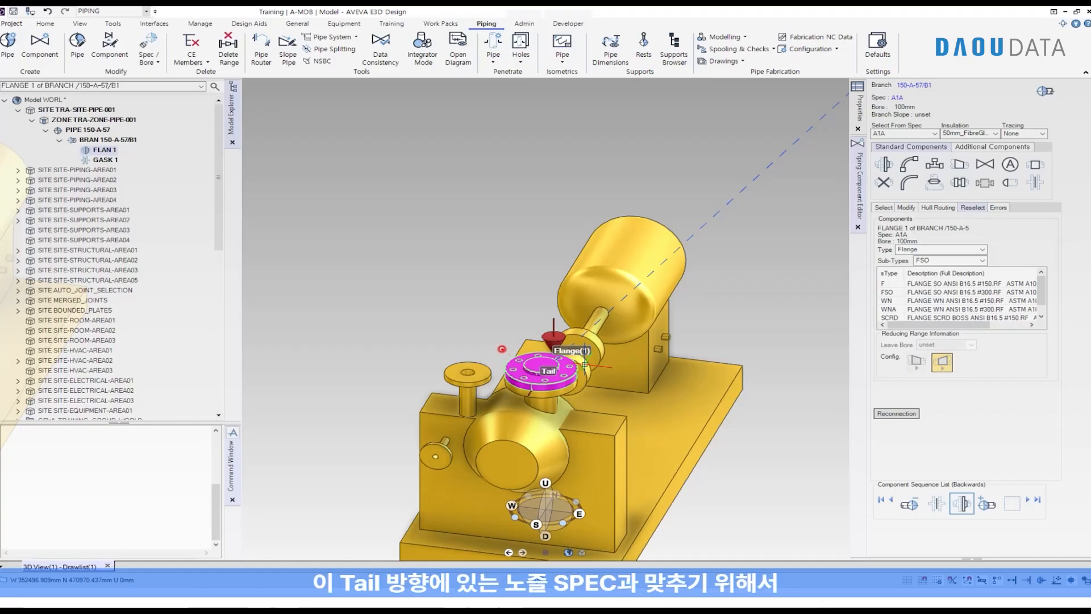
{"action": "mouse_move", "coordinate": [501, 349]}
{"action": "left_mouse_down"}
{"action": "mouse_move", "coordinate": [584, 398]}
{"action": "mouse_move", "coordinate": [537, 400]}
{"action": "left_mouse_up"}
{"action": "left_click", "coordinate": [906, 208]}
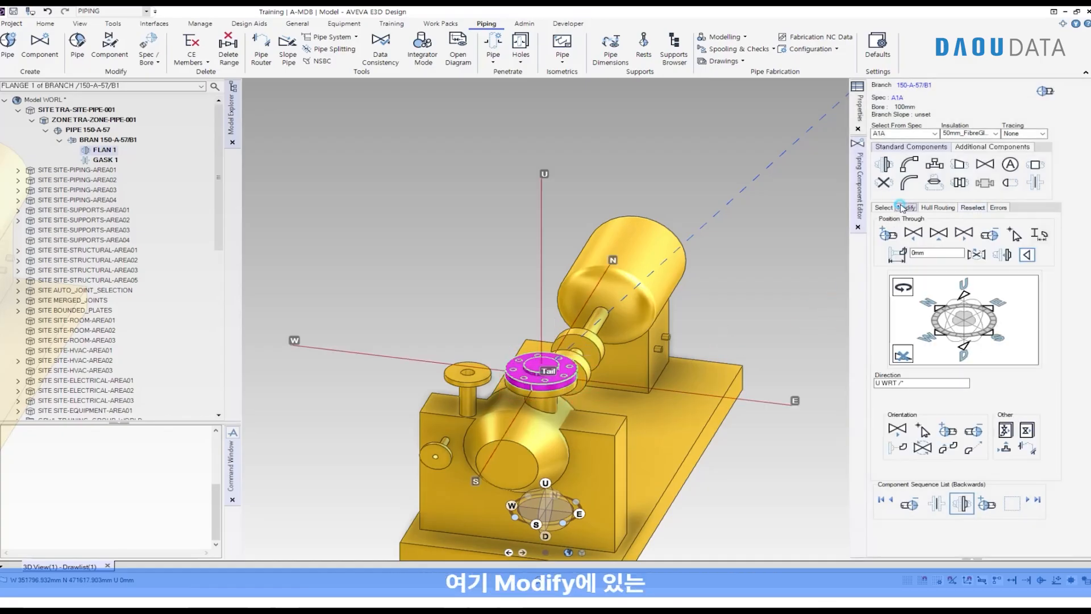
{"action": "left_click", "coordinate": [1027, 254]}
{"action": "left_click_drag", "start_coordinate": [1009, 243], "coordinate": [1042, 269]}
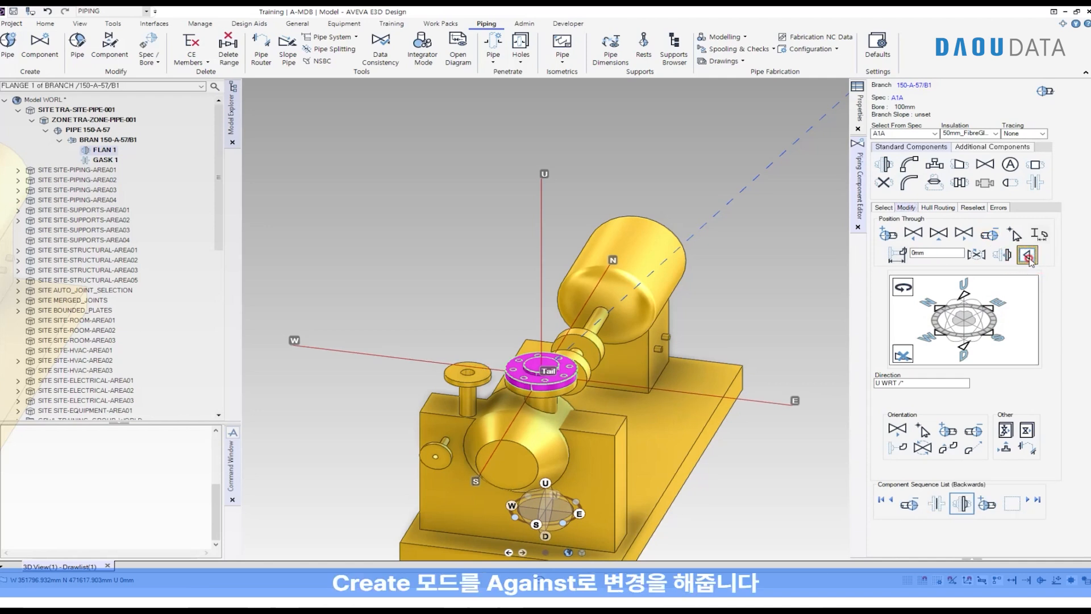
{"action": "left_click", "coordinate": [1027, 255]}
{"action": "mouse_move", "coordinate": [556, 397]}
{"action": "left_mouse_down"}
{"action": "mouse_move", "coordinate": [520, 402]}
{"action": "mouse_move", "coordinate": [544, 403]}
{"action": "left_mouse_up"}
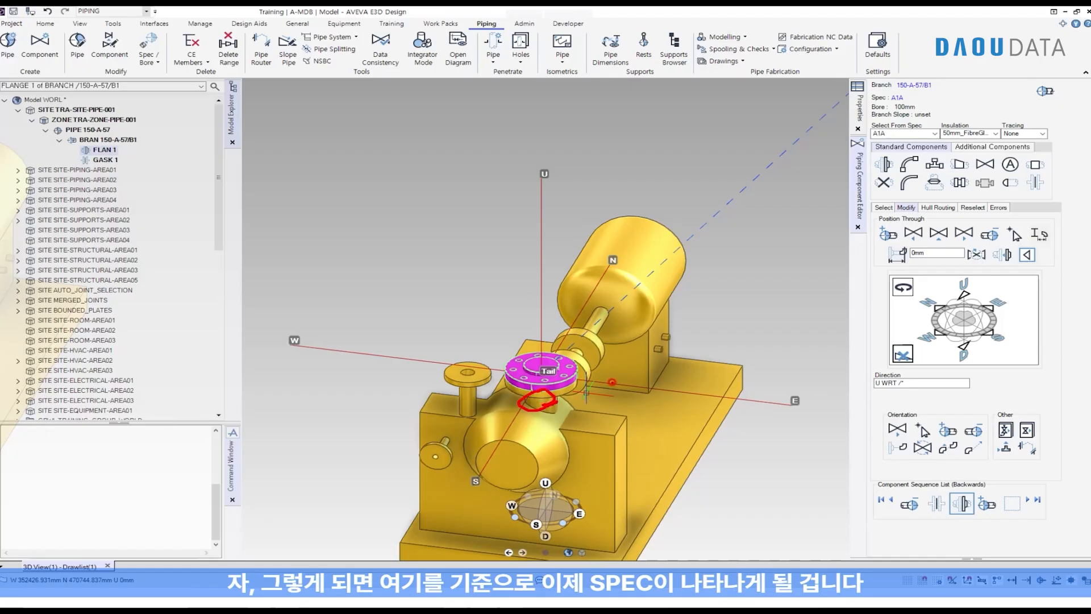
{"action": "key", "text": "Escape"}
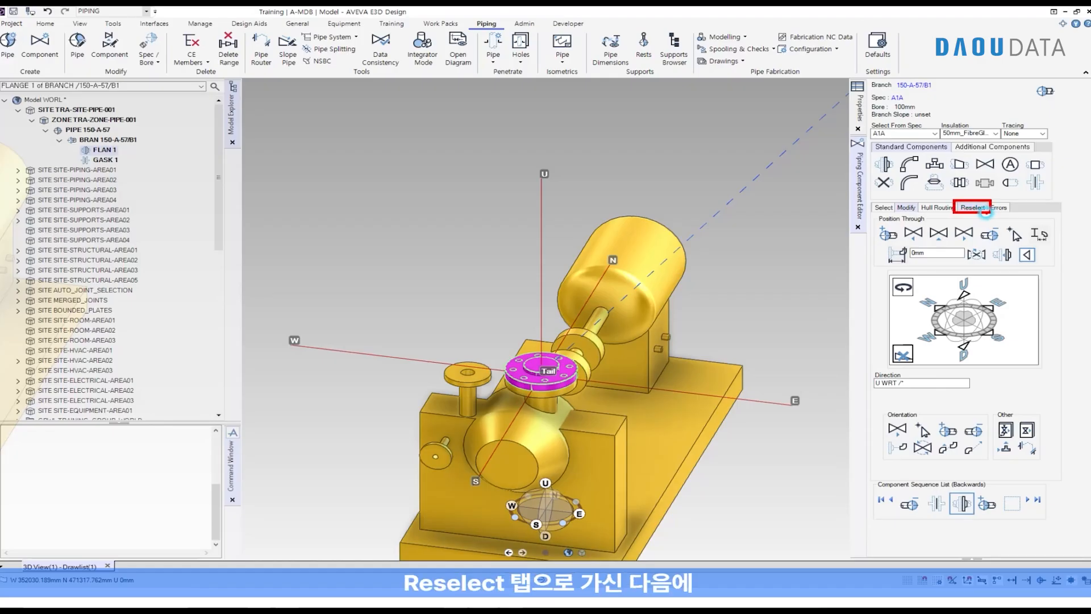
Reselect the tail flange as the WNA type, FLANGE WN ANSI B16.5 #300 RF
{"action": "left_click", "coordinate": [973, 208]}
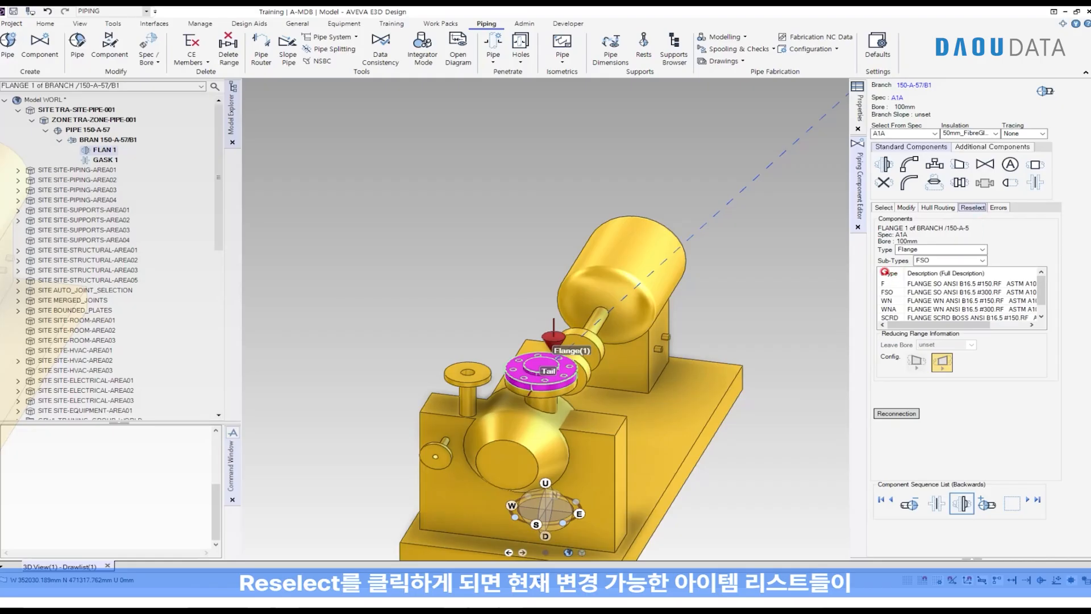
{"action": "left_click_drag", "start_coordinate": [886, 267], "coordinate": [1045, 330]}
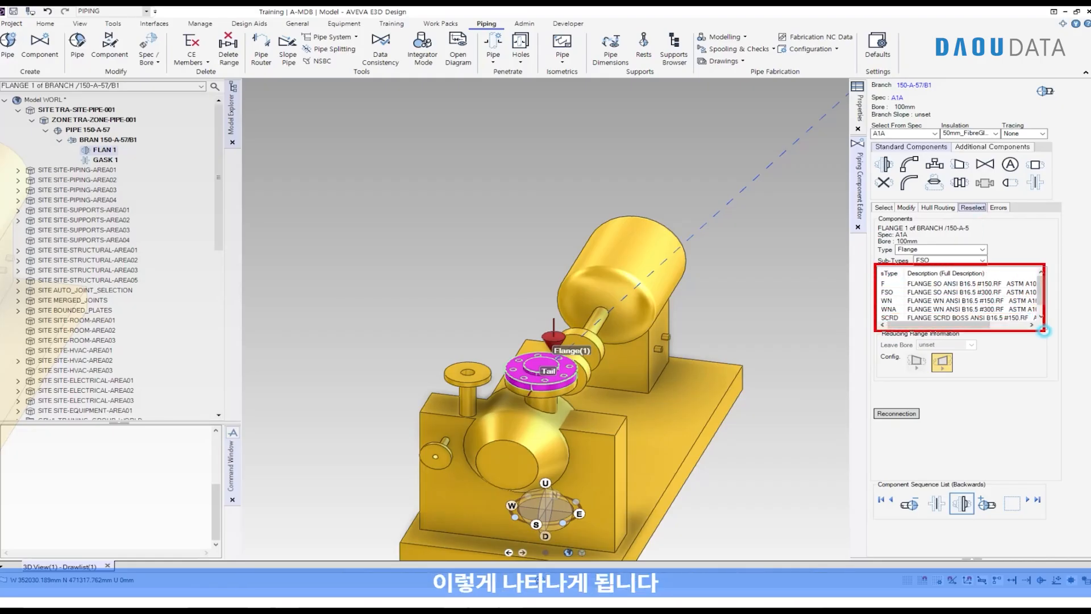
{"action": "key", "text": "Escape"}
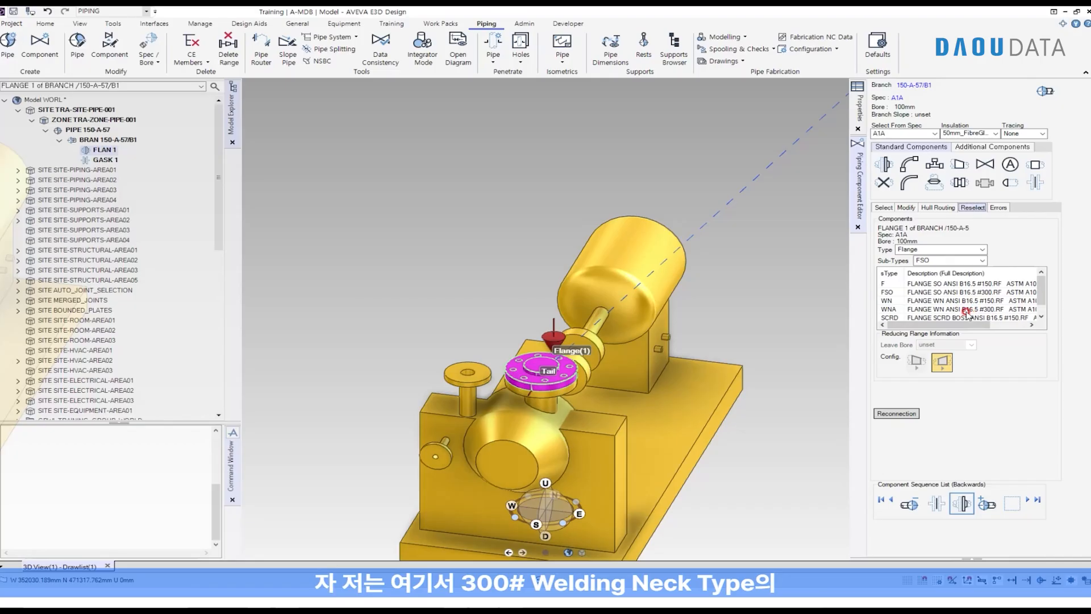
{"action": "left_click", "coordinate": [900, 310]}
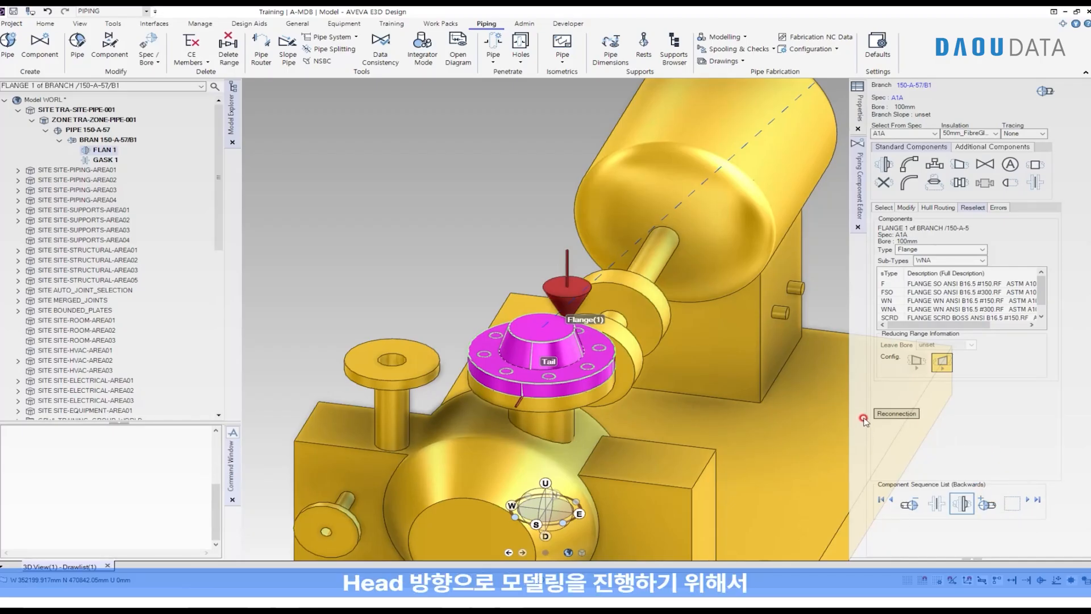
Set the component create mode to Against Flow, with the tail flange as the creation reference
{"action": "left_click", "coordinate": [884, 208]}
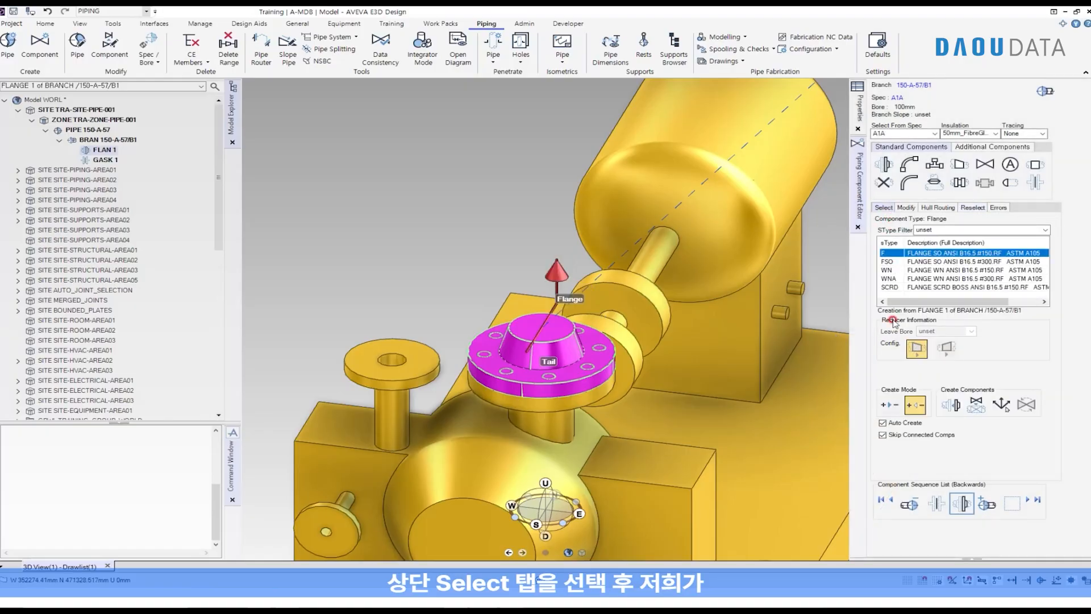
{"action": "left_click", "coordinate": [890, 405]}
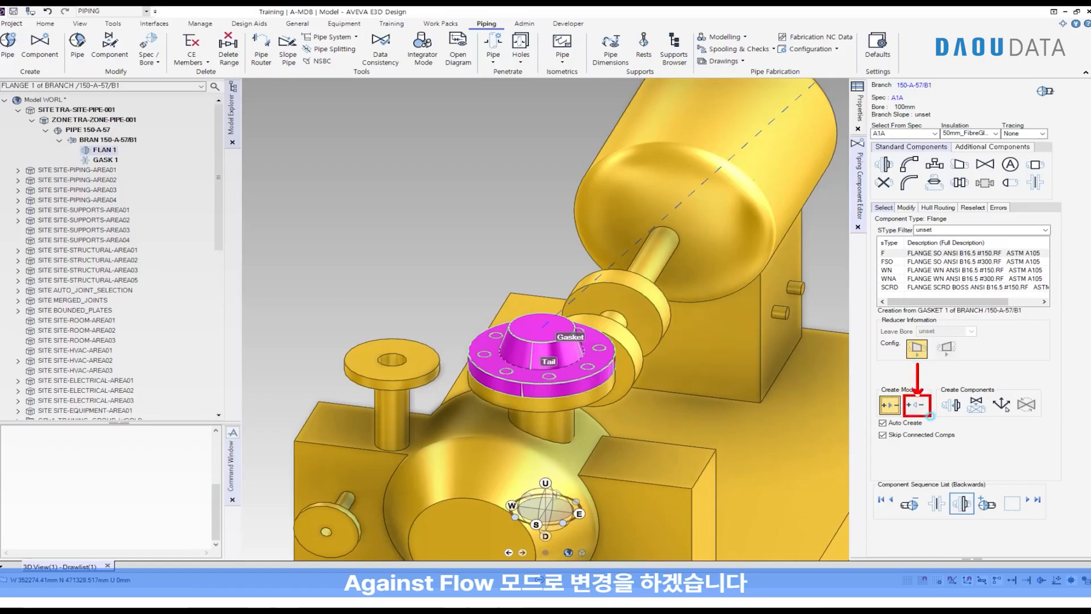
{"action": "left_click", "coordinate": [915, 405]}
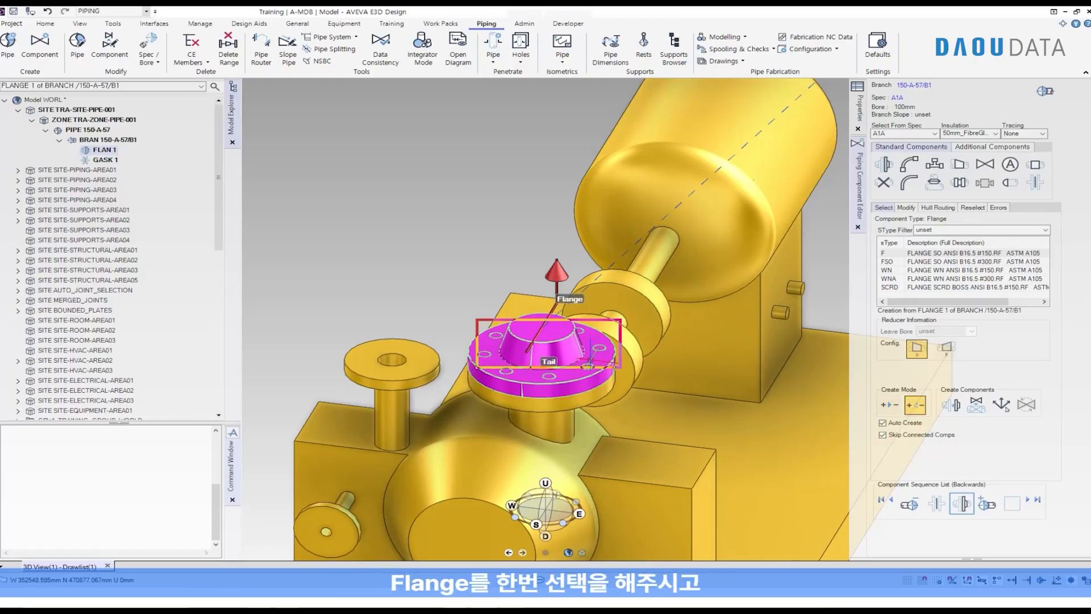
{"action": "left_click", "coordinate": [588, 359]}
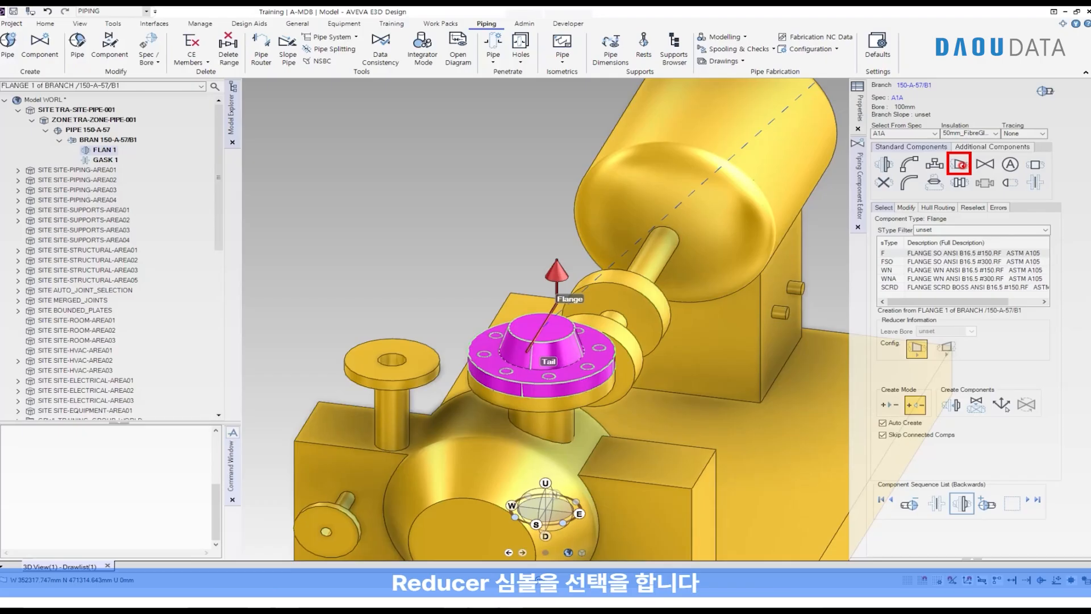
Create a 150 mm concentric (CONC) reducer connected to the tail flange, using the arrive minor bore, leave major bore configuration
{"action": "left_click", "coordinate": [962, 165]}
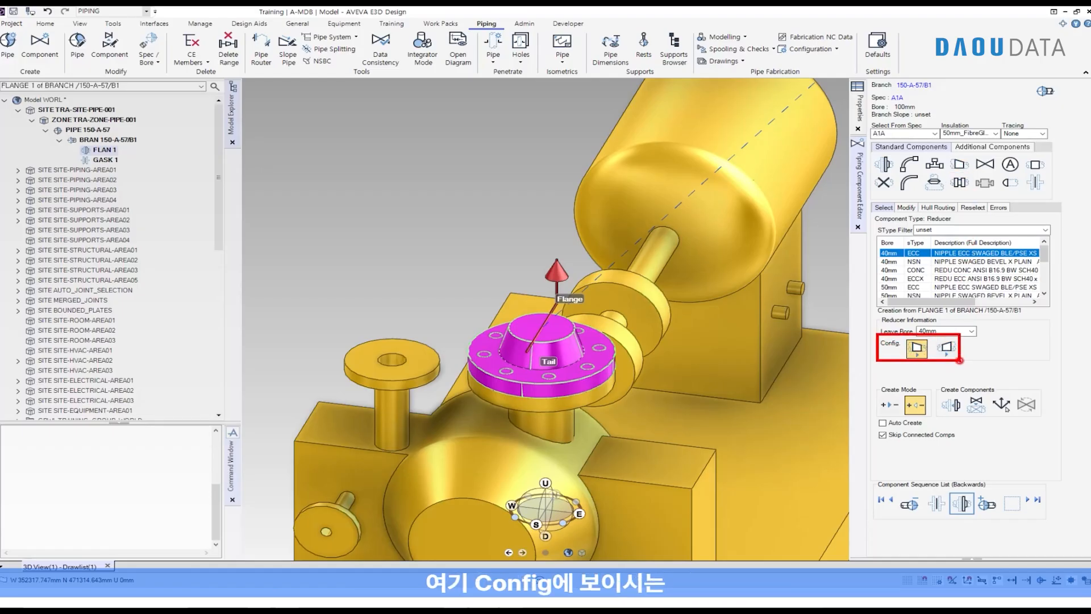
{"action": "mouse_move", "coordinate": [956, 358]}
{"action": "left_mouse_down"}
{"action": "mouse_move", "coordinate": [951, 335]}
{"action": "mouse_move", "coordinate": [959, 360]}
{"action": "left_mouse_up"}
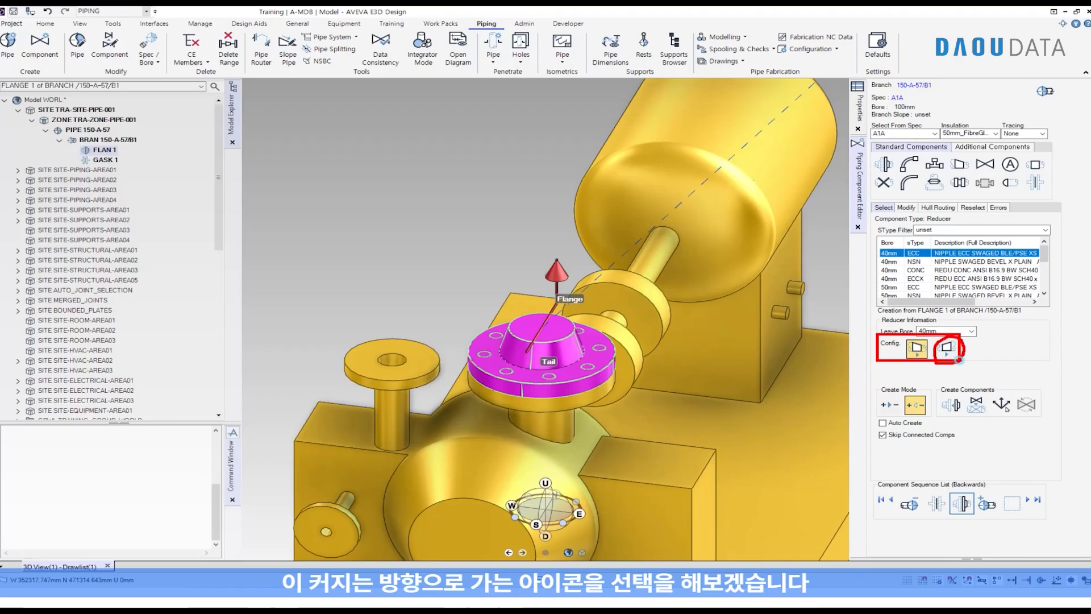
{"action": "key", "text": "Escape"}
{"action": "left_click", "coordinate": [955, 357]}
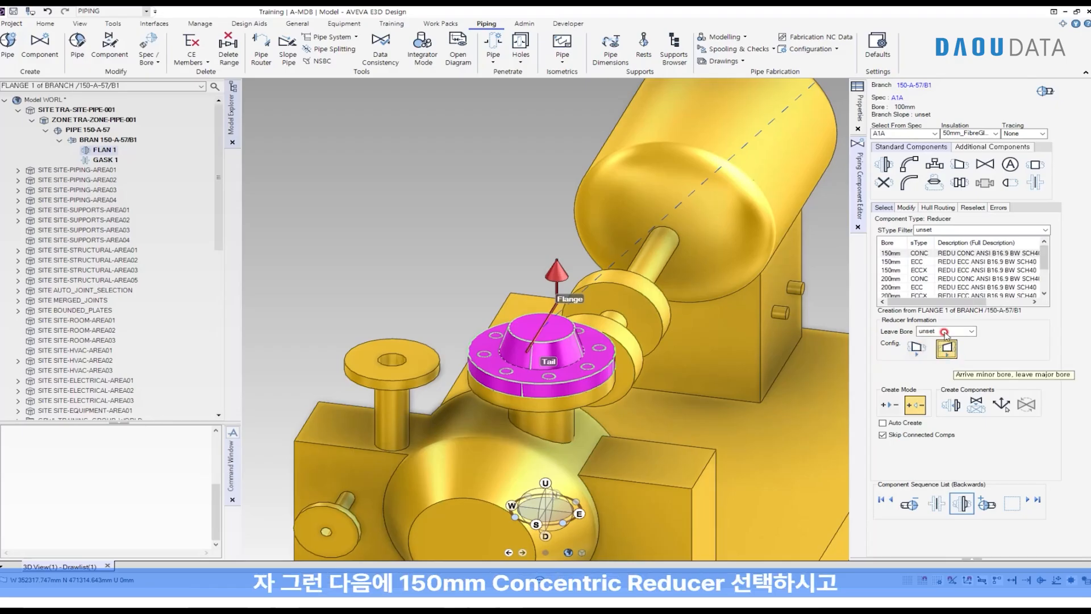
{"action": "left_click", "coordinate": [918, 257]}
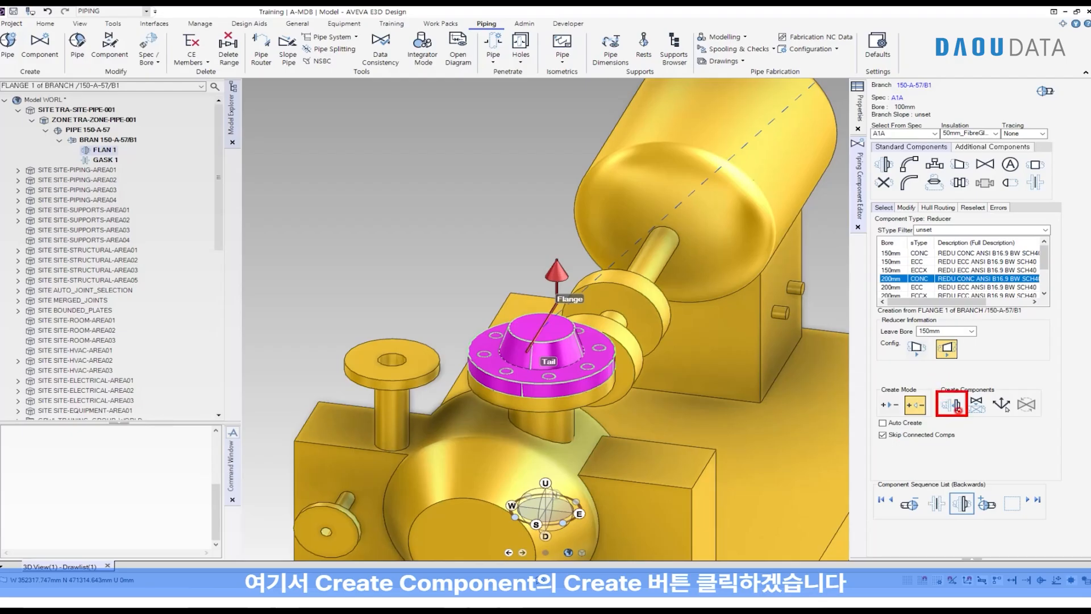
{"action": "left_click", "coordinate": [958, 404]}
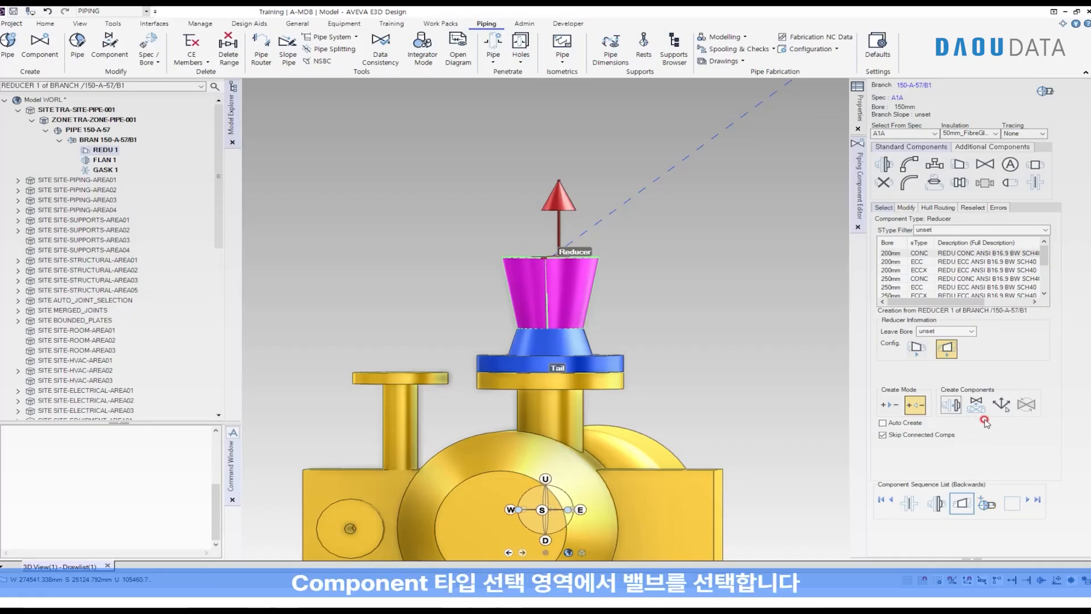
Create a GATE valve, ANSI B16.10 #150 RF, above the reducer with Auto Create enabled for its mating flanges and gaskets
{"action": "left_click", "coordinate": [989, 171]}
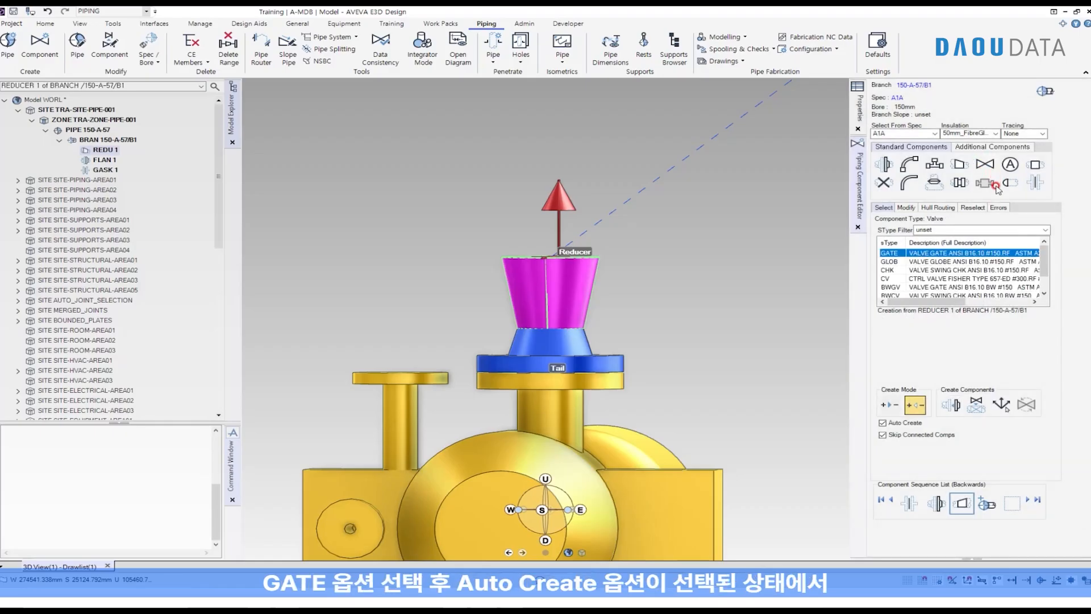
{"action": "left_click", "coordinate": [916, 254]}
{"action": "left_click", "coordinate": [915, 257]}
{"action": "left_click", "coordinate": [882, 417]}
{"action": "left_click_drag", "start_coordinate": [881, 418], "coordinate": [928, 429]}
{"action": "key", "text": "Escape"}
{"action": "left_click", "coordinate": [948, 404]}
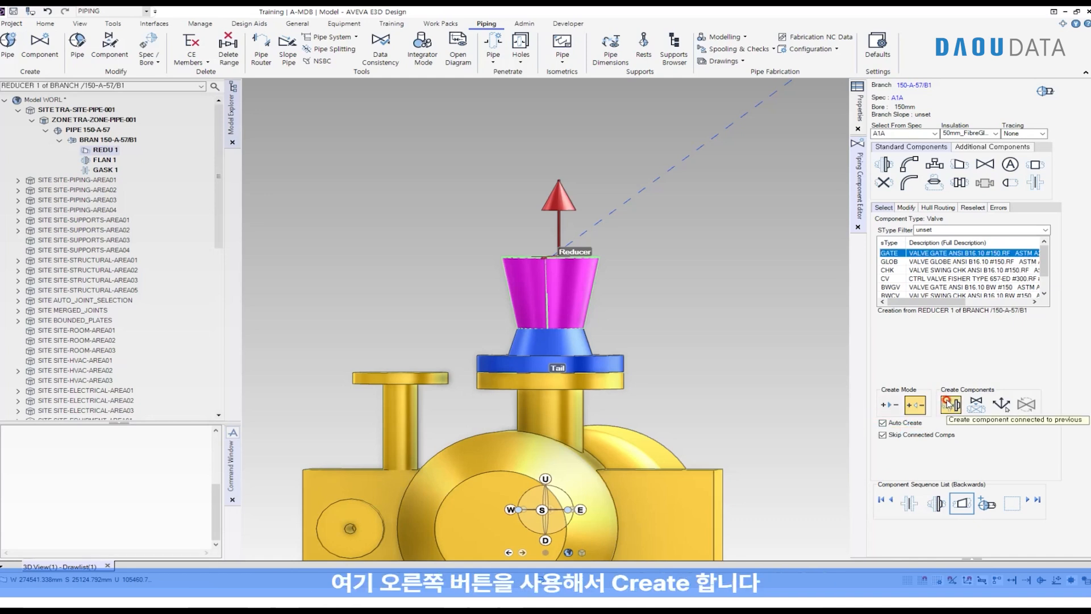
{"action": "left_click", "coordinate": [561, 322]}
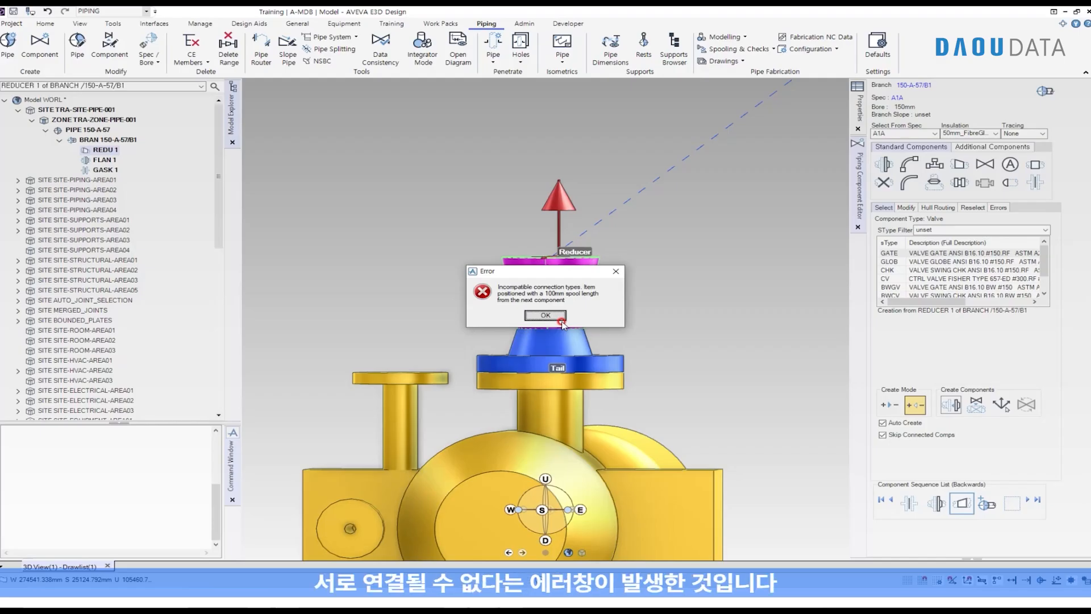
{"action": "left_click", "coordinate": [560, 318]}
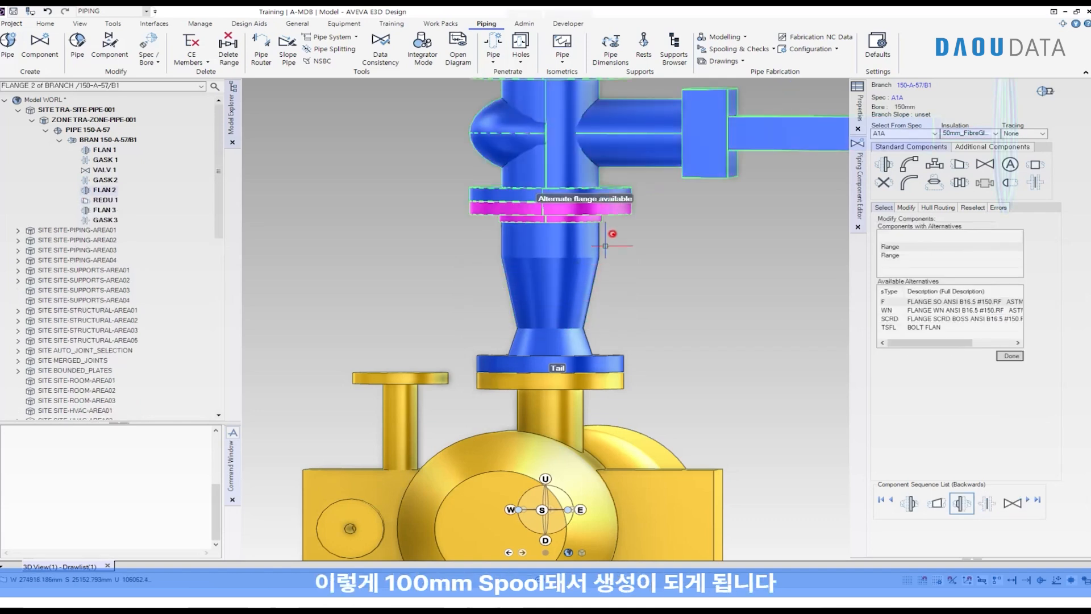
Change the slip-on flange between the gate valve and the reducer to the WN alternative, ANSI B16.5 #150 RF, and finish modifying components
{"action": "mouse_move", "coordinate": [614, 233]}
{"action": "left_mouse_down"}
{"action": "mouse_move", "coordinate": [613, 269]}
{"action": "mouse_move", "coordinate": [622, 255]}
{"action": "left_mouse_up"}
{"action": "key", "text": "Escape"}
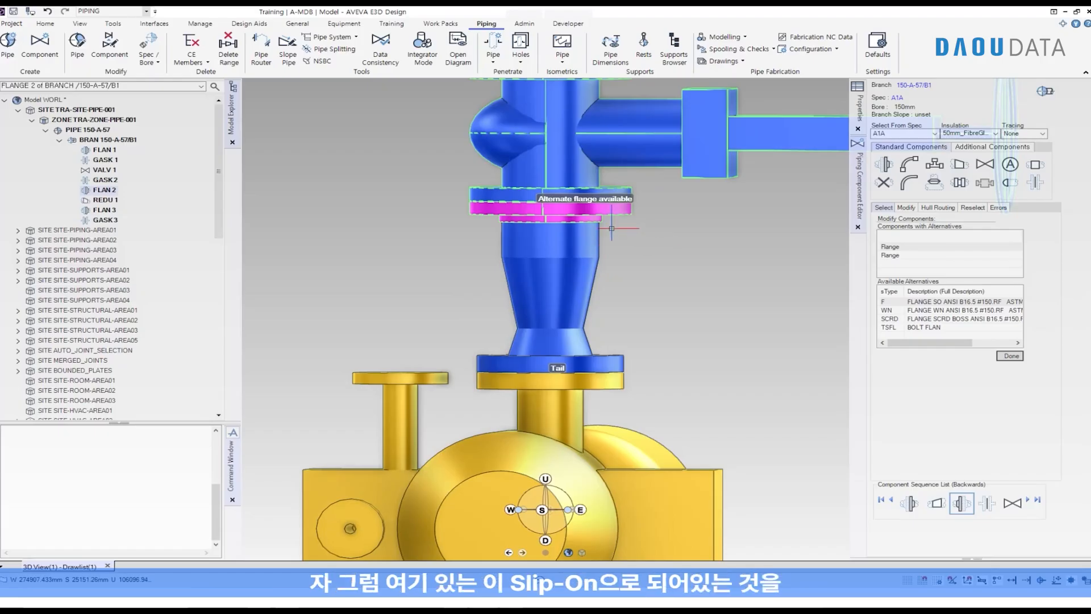
{"action": "mouse_move", "coordinate": [615, 230]}
{"action": "left_mouse_down"}
{"action": "mouse_move", "coordinate": [463, 224]}
{"action": "mouse_move", "coordinate": [611, 243]}
{"action": "left_mouse_up"}
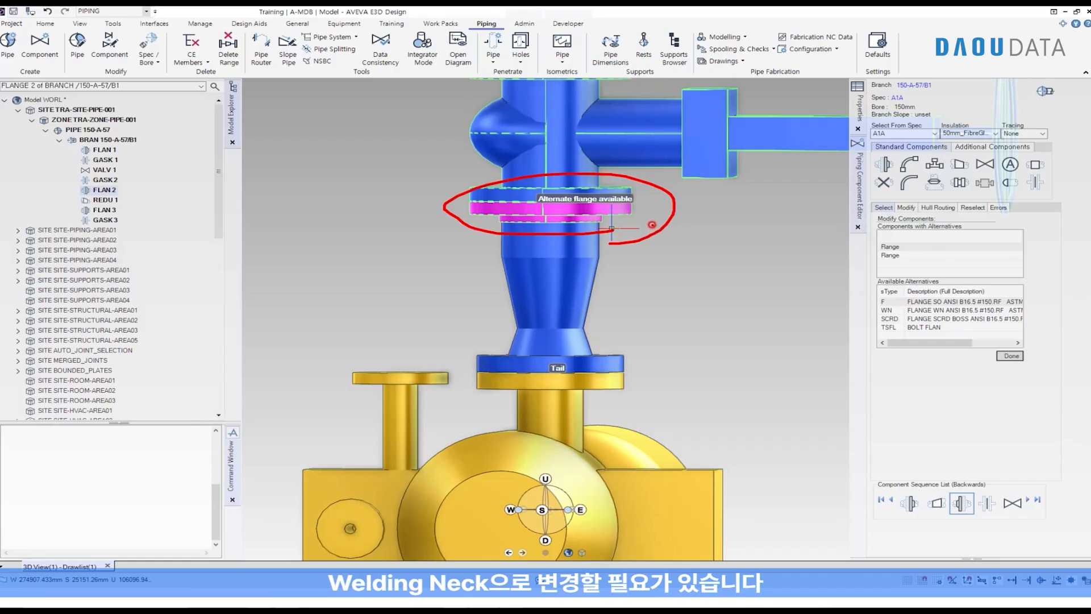
{"action": "key", "text": "Escape"}
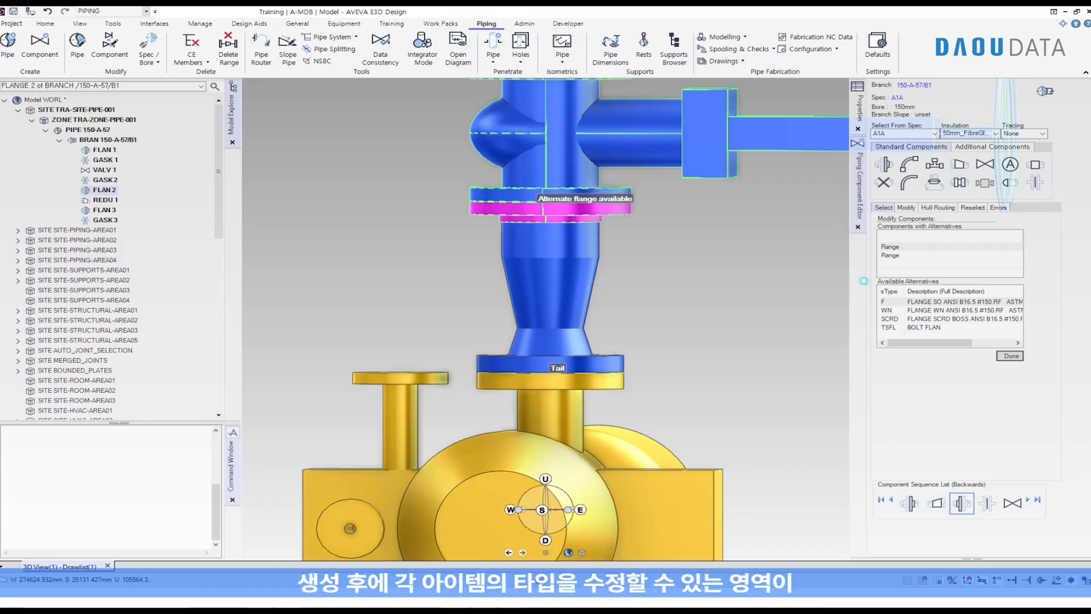
{"action": "left_click_drag", "start_coordinate": [862, 281], "coordinate": [1030, 345]}
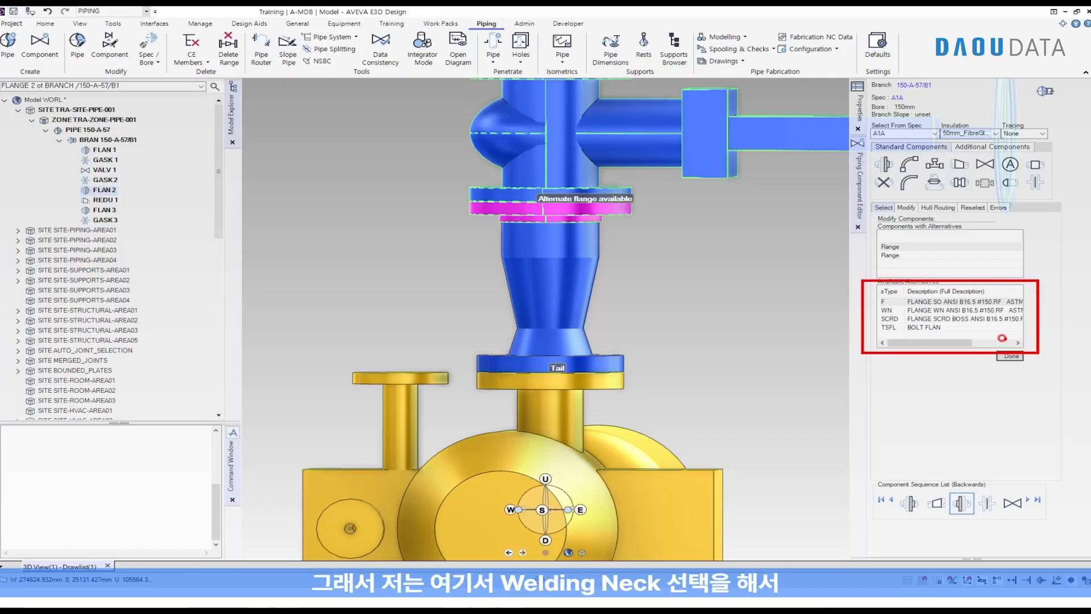
{"action": "left_click", "coordinate": [917, 311]}
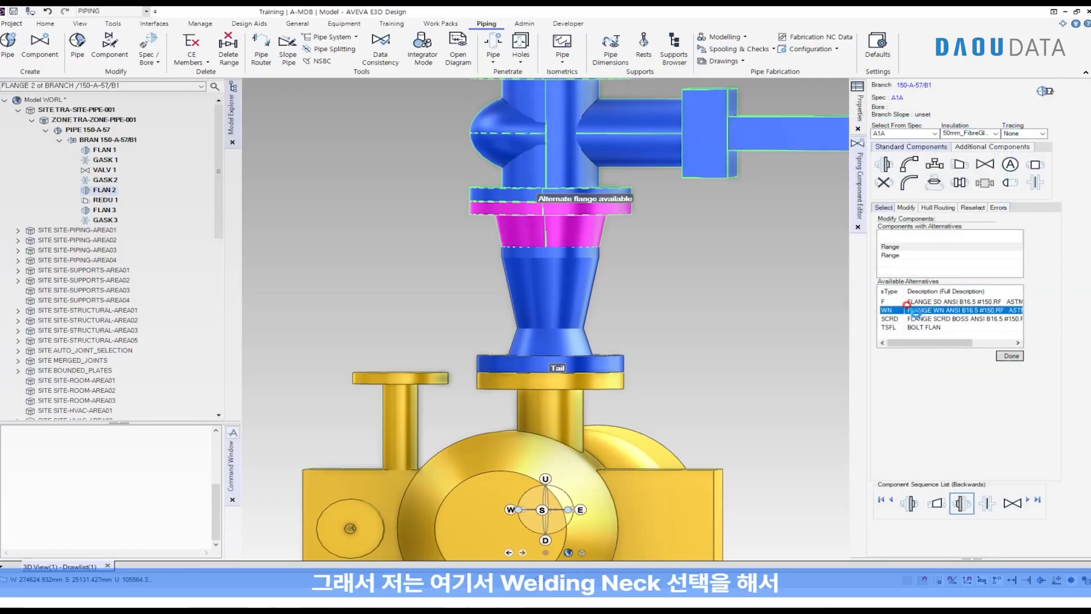
{"action": "mouse_move", "coordinate": [460, 195]}
{"action": "left_mouse_down"}
{"action": "mouse_move", "coordinate": [678, 250]}
{"action": "mouse_move", "coordinate": [667, 251]}
{"action": "left_mouse_up"}
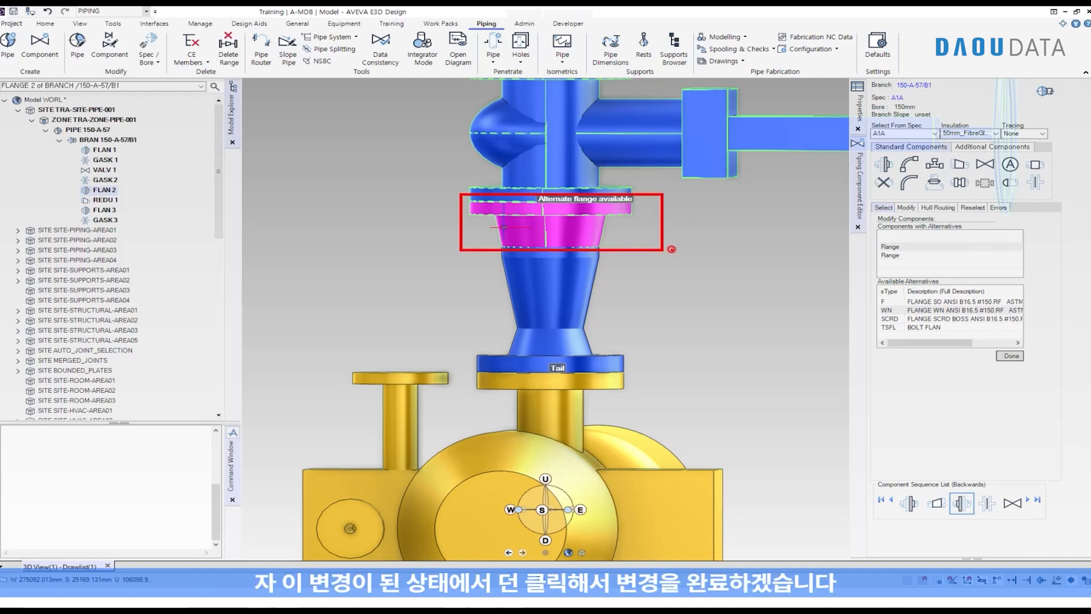
{"action": "left_click", "coordinate": [1011, 355]}
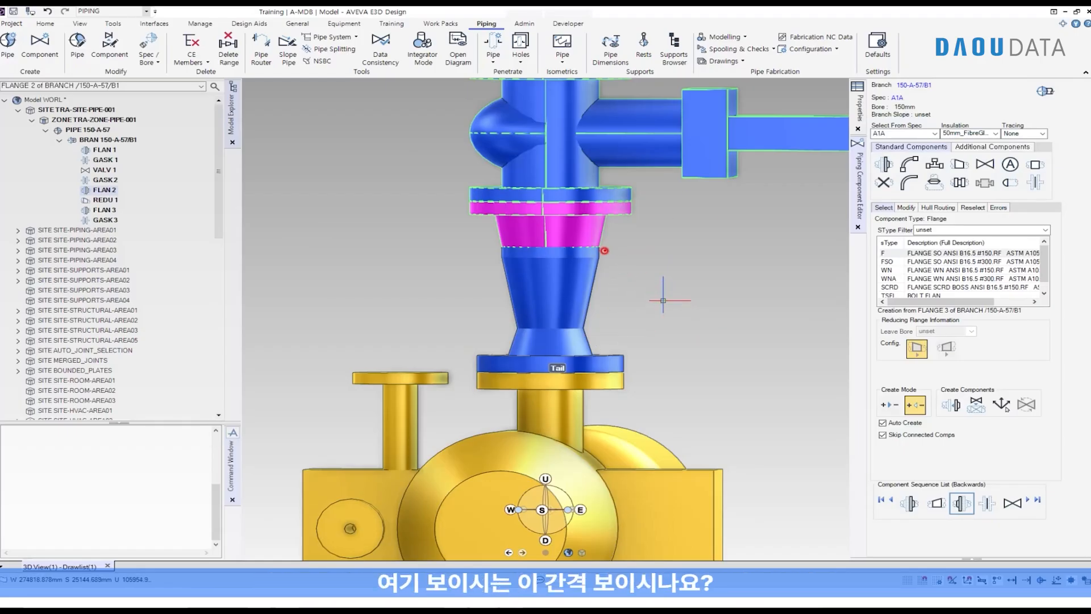
Close the gap above the reducer by connecting the weld neck flange and all selected valve components to the previous component
{"action": "mouse_move", "coordinate": [605, 250]}
{"action": "left_mouse_down"}
{"action": "mouse_move", "coordinate": [592, 246]}
{"action": "mouse_move", "coordinate": [604, 251]}
{"action": "left_mouse_up"}
{"action": "key", "text": "Escape"}
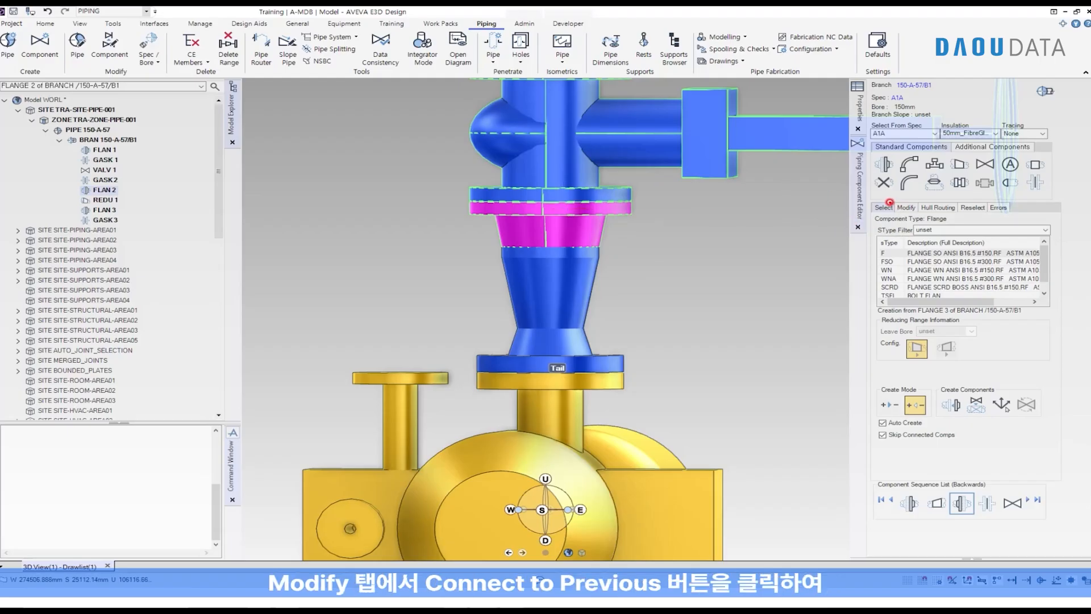
{"action": "left_click_drag", "start_coordinate": [890, 202], "coordinate": [922, 212], "text": "ctrl"}
{"action": "left_click", "coordinate": [907, 208]}
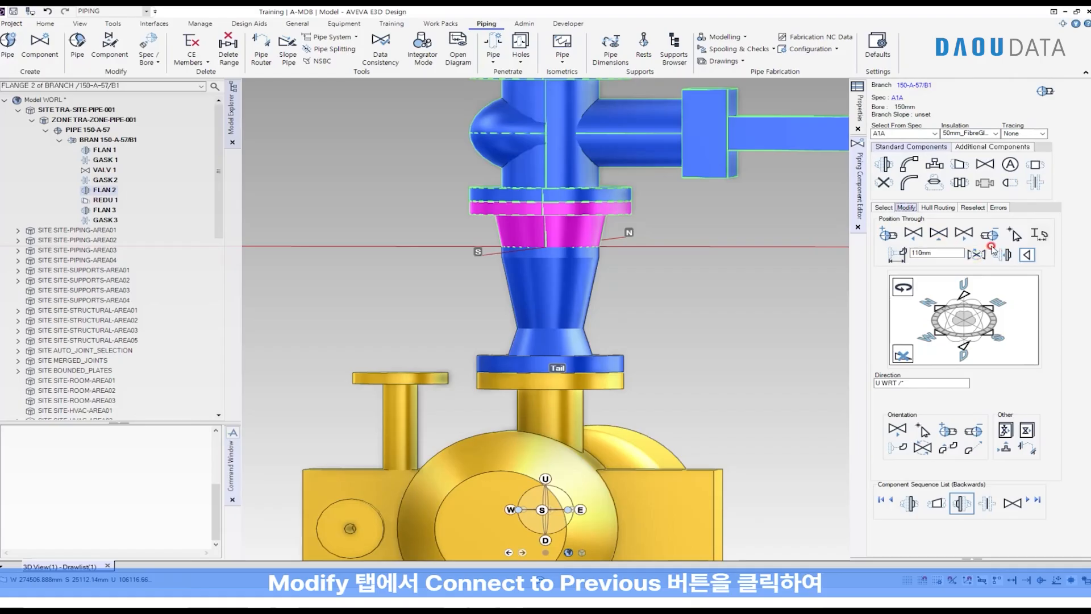
{"action": "left_click_drag", "start_coordinate": [990, 245], "coordinate": [1016, 264], "text": "ctrl"}
{"action": "key", "text": "Escape"}
{"action": "left_click", "coordinate": [1007, 258]}
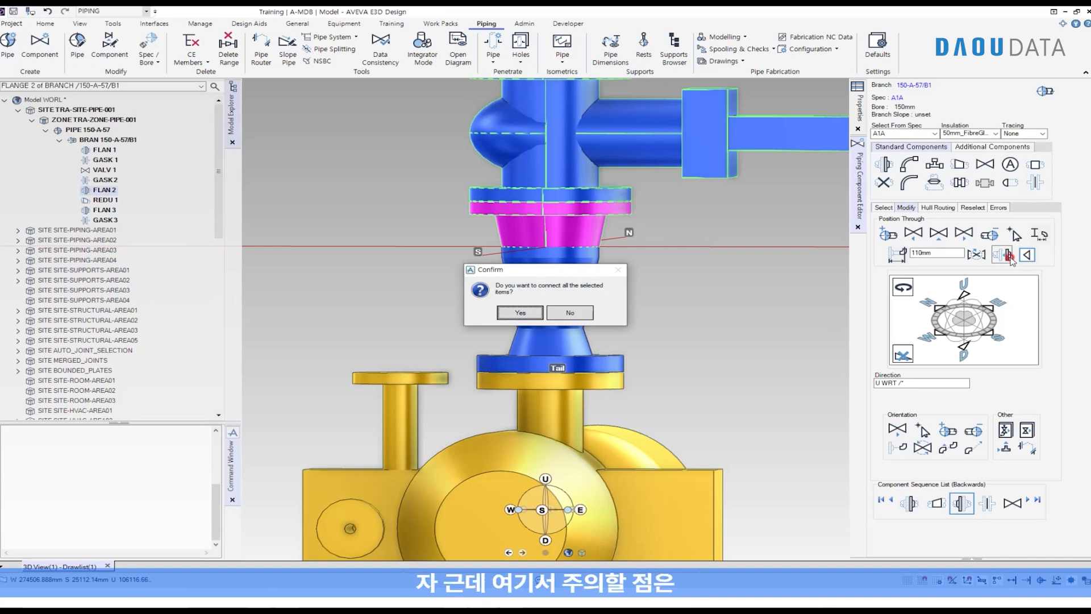
{"action": "key", "text": "ctrl+2"}
{"action": "mouse_move", "coordinate": [1039, 267]}
{"action": "left_mouse_down", "text": "ctrl"}
{"action": "mouse_move", "coordinate": [1016, 252]}
{"action": "mouse_move", "coordinate": [1024, 202]}
{"action": "left_mouse_up", "text": "ctrl"}
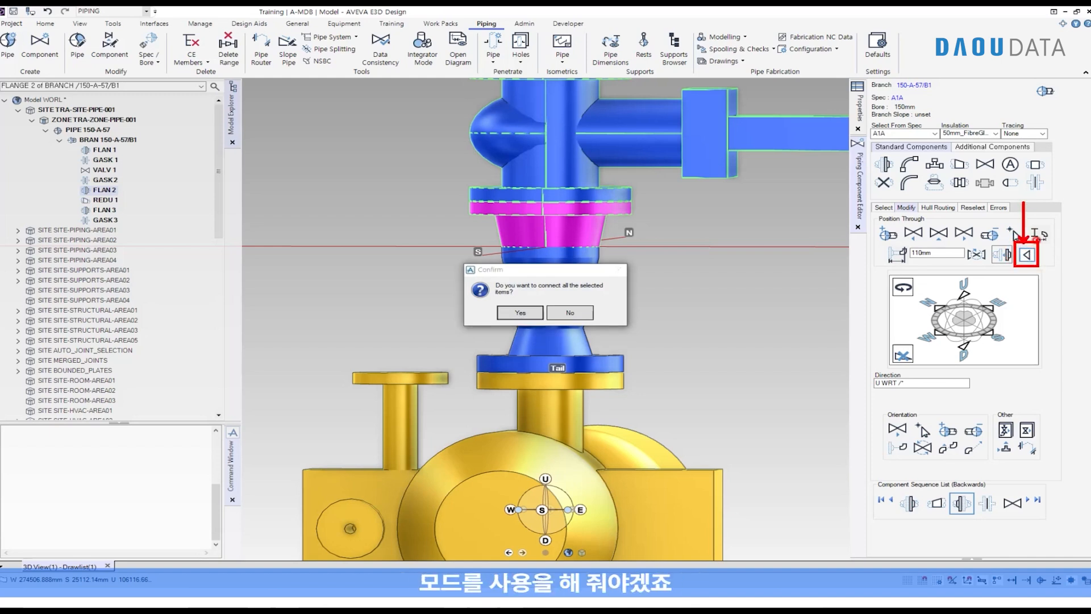
{"action": "key", "text": "Escape"}
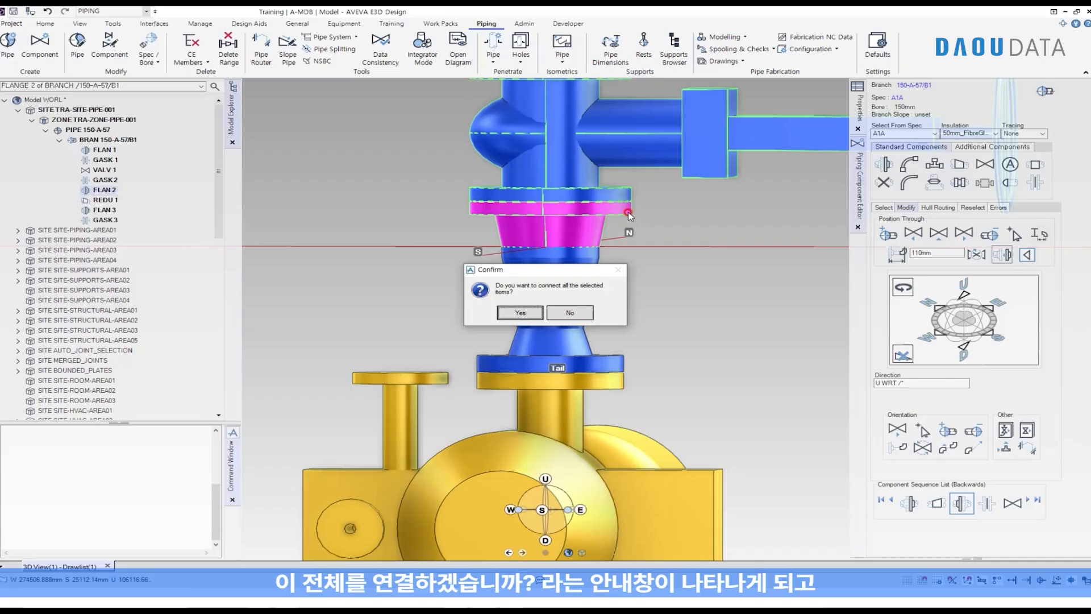
{"action": "left_click", "coordinate": [527, 312]}
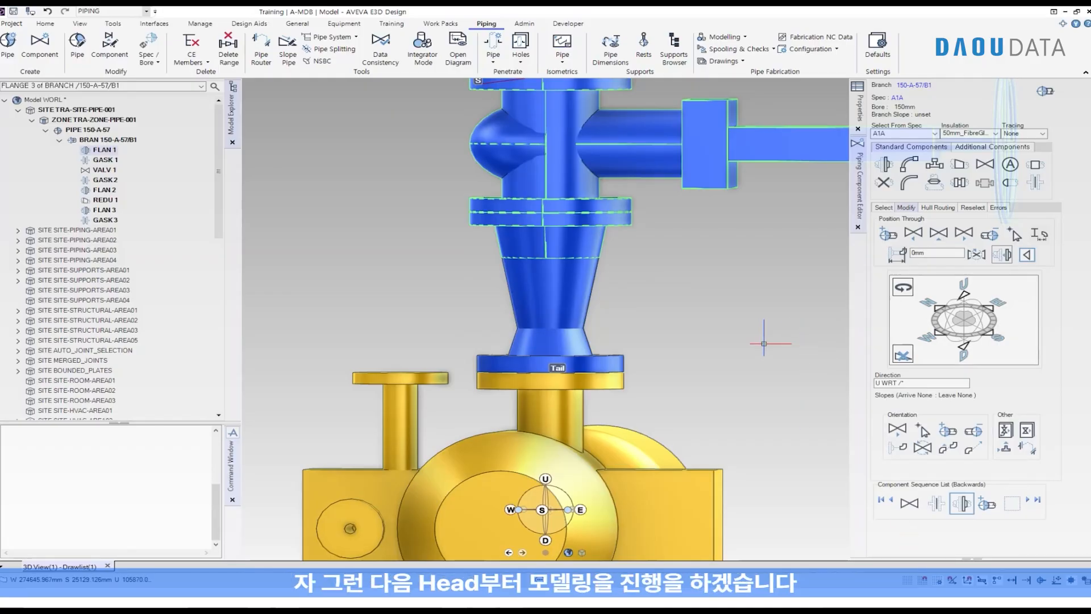
Choose the elbow component type for branch 150-A-57/B1 and set the create mode to flow direction
{"action": "scroll", "coordinate": [764, 343], "scroll_direction": "down", "scroll_amount": 5}
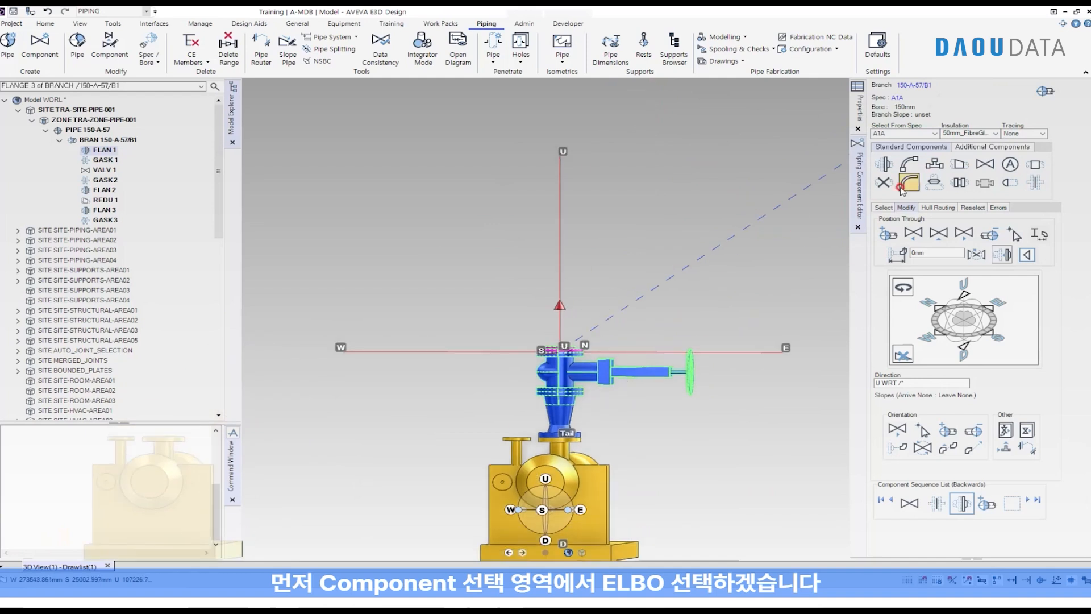
{"action": "left_click", "coordinate": [910, 164]}
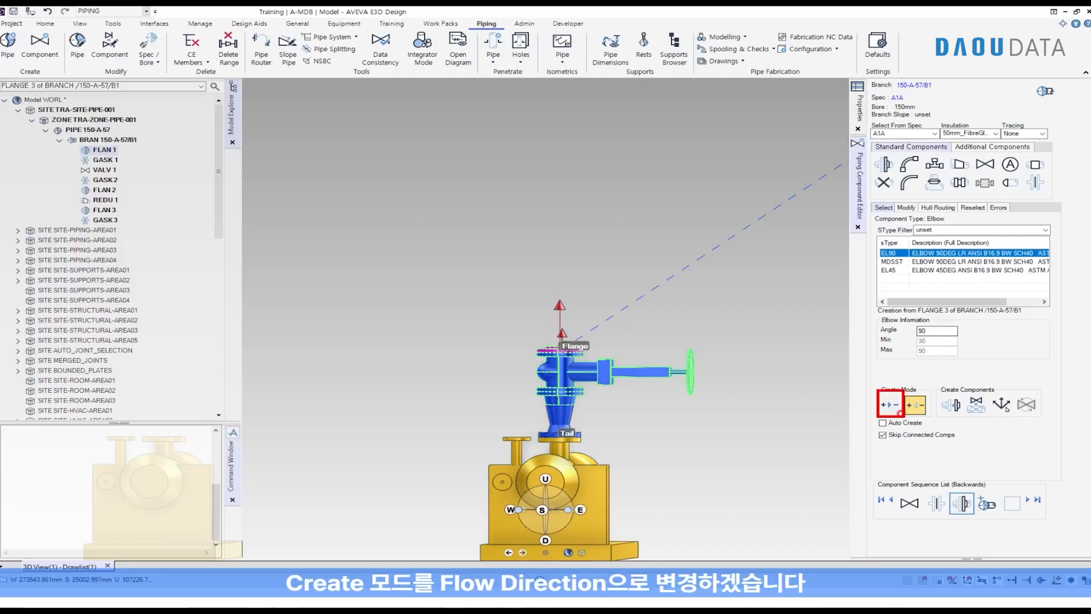
{"action": "left_click", "coordinate": [896, 402]}
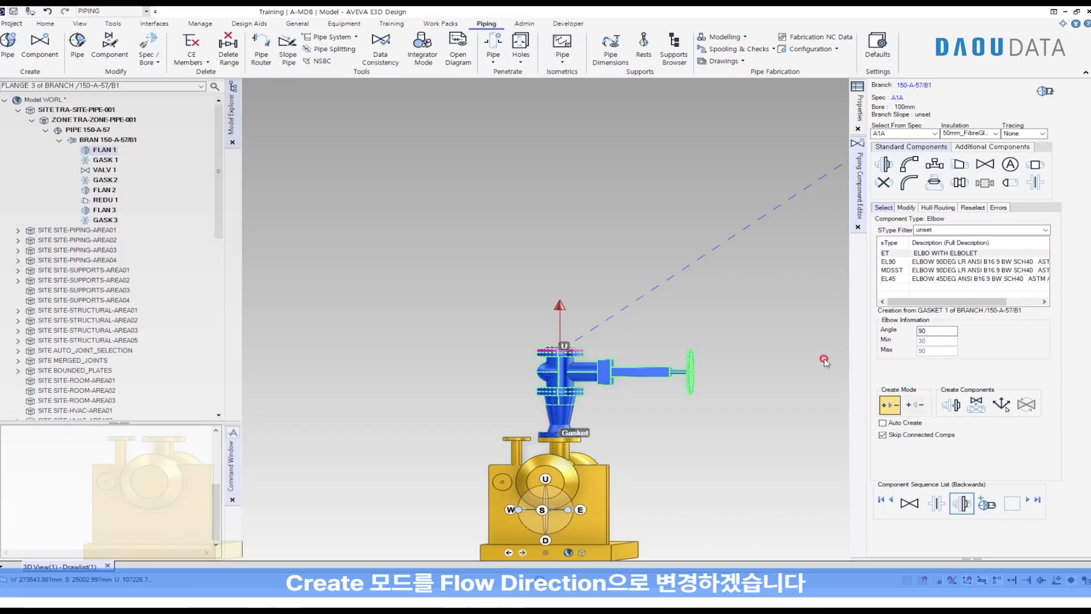
{"action": "scroll", "coordinate": [766, 240], "scroll_direction": "down", "scroll_amount": 3}
{"action": "middle_click_drag", "start_coordinate": [766, 239], "coordinate": [448, 401]}
{"action": "scroll", "coordinate": [674, 248], "scroll_direction": "up", "scroll_amount": 3}
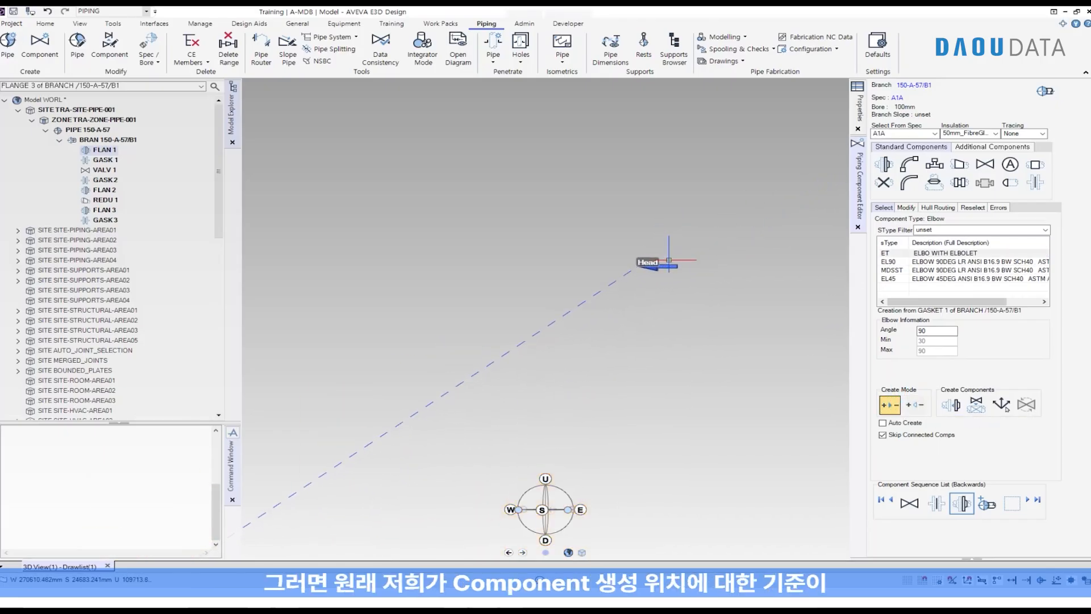
Make the branch head the creation reference and create a 150 mm EL90 long-radius elbow there with a 90° angle
{"action": "mouse_move", "coordinate": [633, 286]}
{"action": "left_mouse_down"}
{"action": "mouse_move", "coordinate": [634, 235]}
{"action": "mouse_move", "coordinate": [577, 238]}
{"action": "left_mouse_up"}
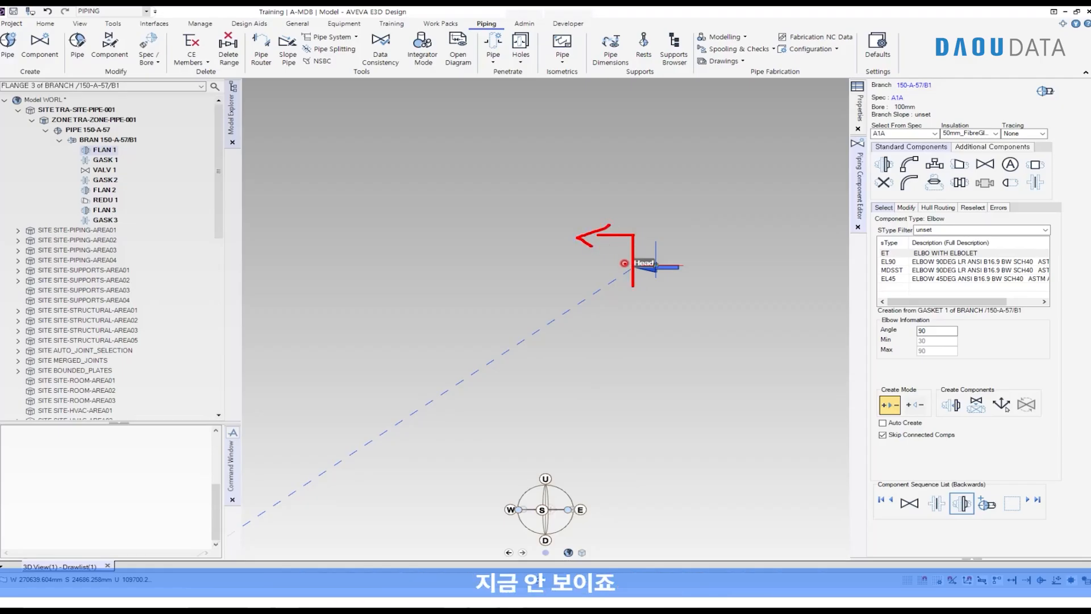
{"action": "key", "text": "Escape"}
{"action": "key", "text": "ctrl+2"}
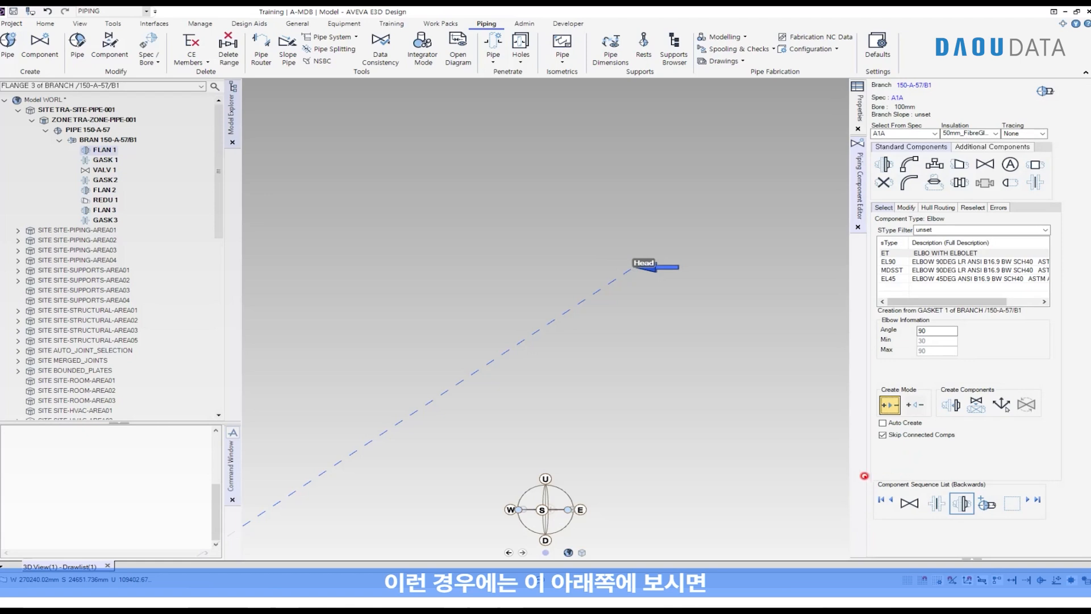
{"action": "left_click_drag", "start_coordinate": [864, 476], "coordinate": [1049, 517]}
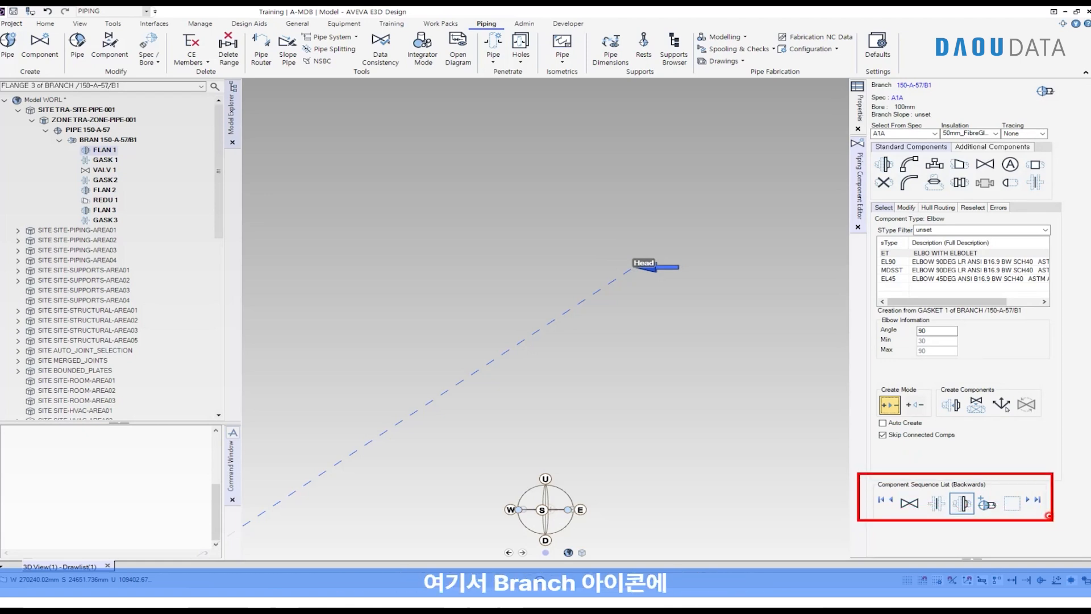
{"action": "key", "text": "Escape"}
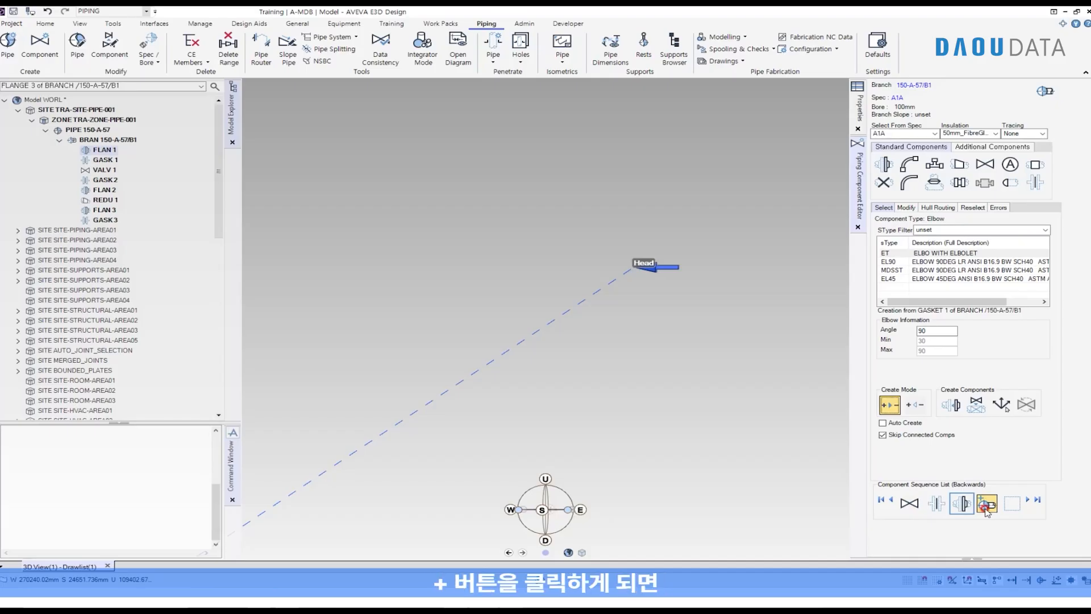
{"action": "left_click", "coordinate": [987, 505]}
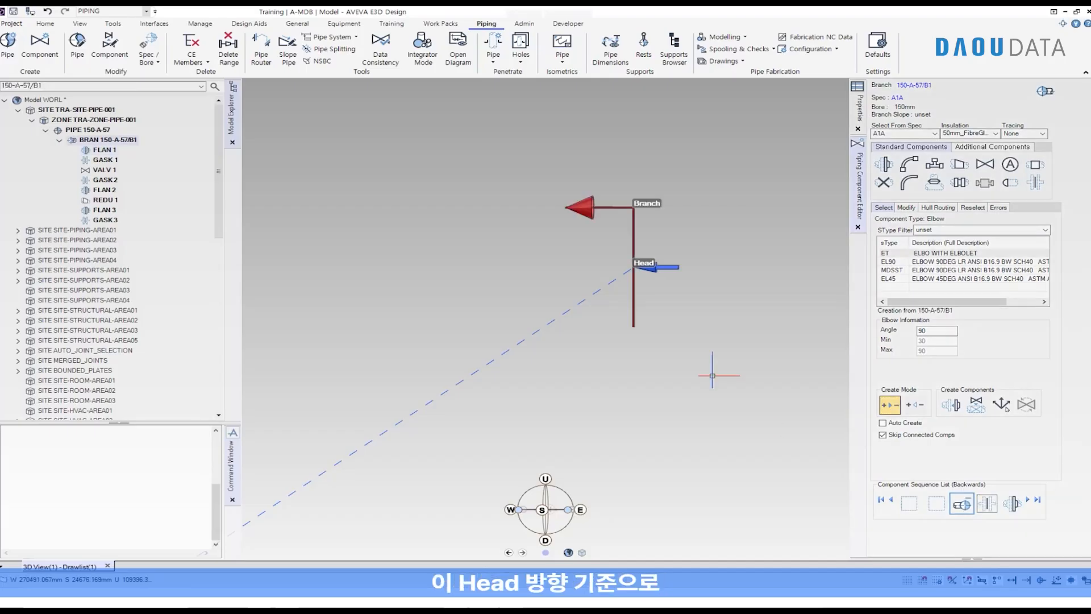
{"action": "left_click_drag", "start_coordinate": [701, 341], "coordinate": [547, 187]}
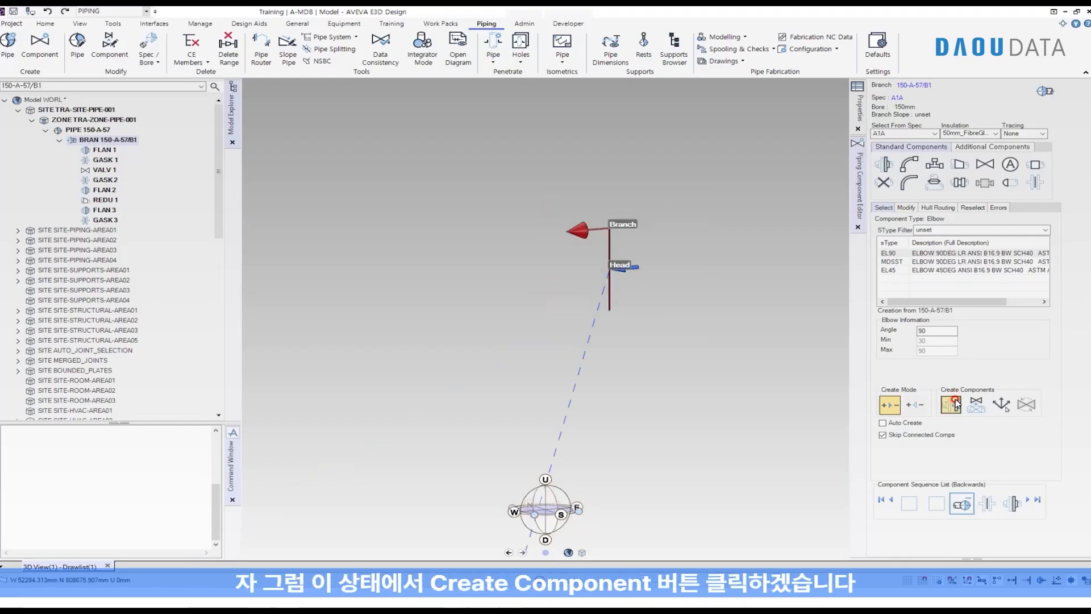
{"action": "left_click", "coordinate": [955, 405]}
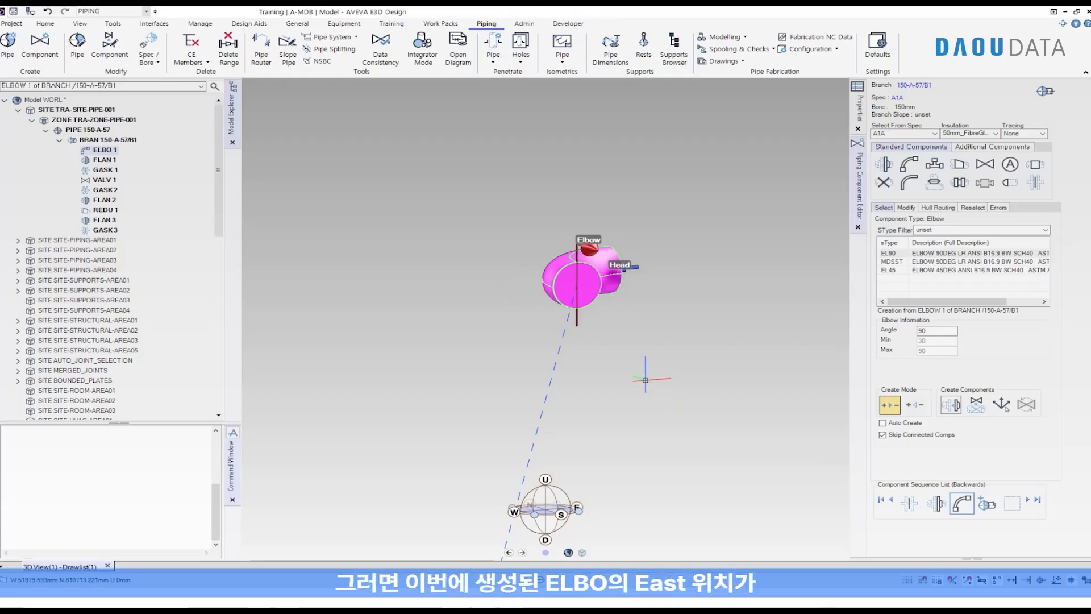
Draw a construction aid line from the centre of pump P1502A to the centre of the neighbouring pump
{"action": "scroll", "coordinate": [639, 387], "scroll_direction": "down", "scroll_amount": 5}
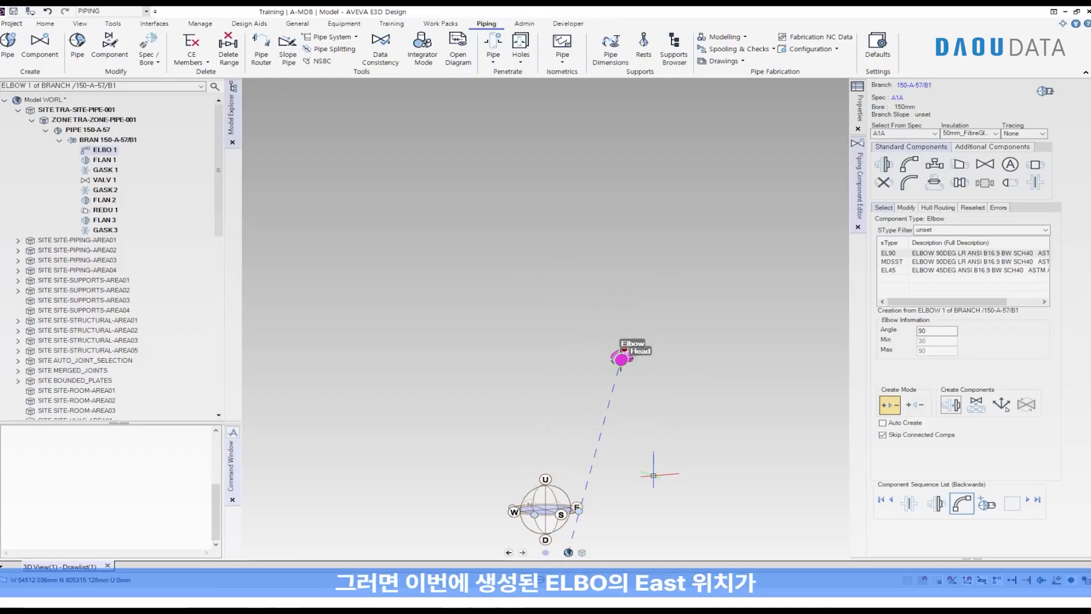
{"action": "middle_click_drag", "start_coordinate": [653, 475], "coordinate": [690, 179]}
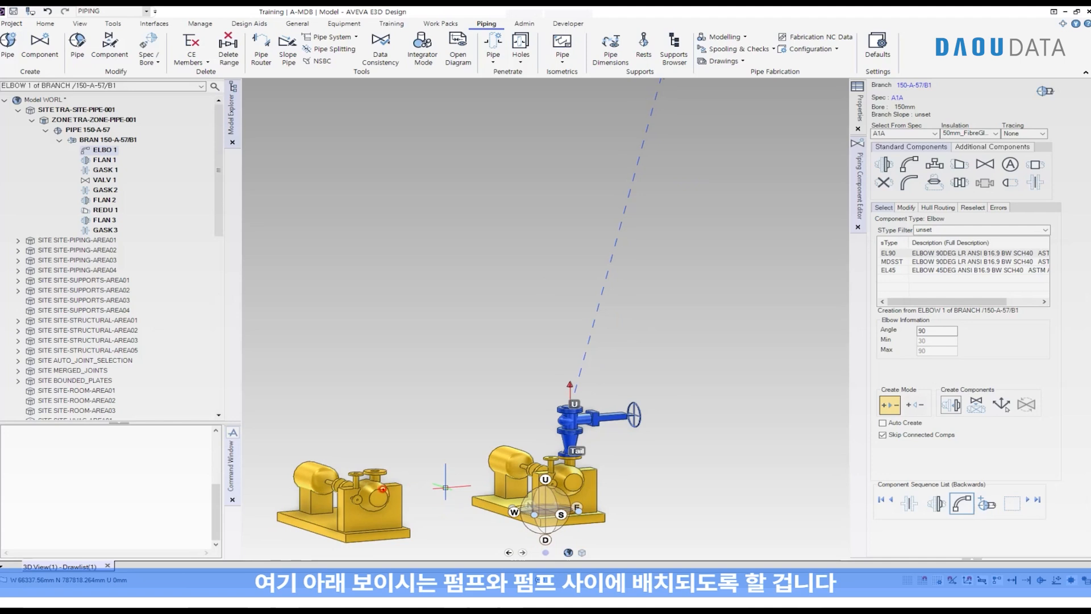
{"action": "left_click_drag", "start_coordinate": [457, 480], "coordinate": [464, 467]}
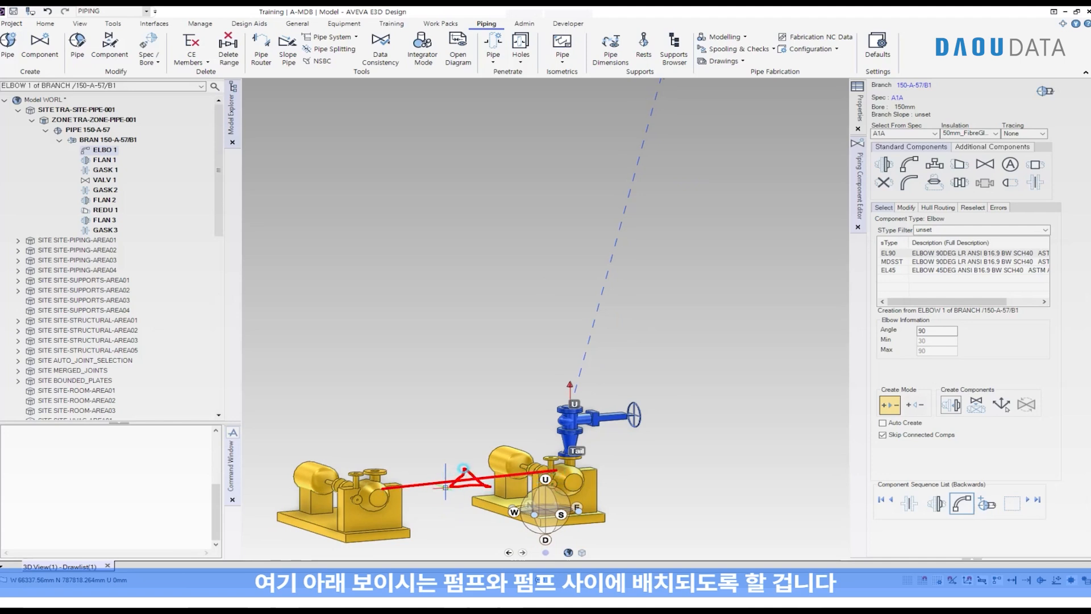
{"action": "key", "text": "Escape"}
{"action": "scroll", "coordinate": [536, 384], "scroll_direction": "down", "scroll_amount": 3}
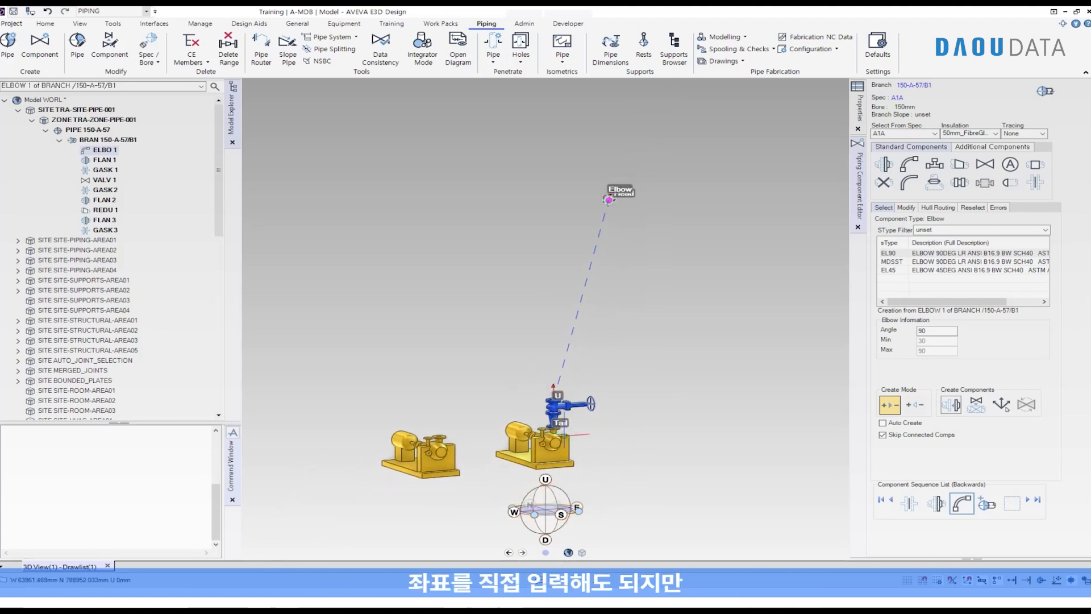
{"action": "left_click_drag", "start_coordinate": [559, 493], "coordinate": [562, 507]}
{"action": "left_click", "coordinate": [527, 493]}
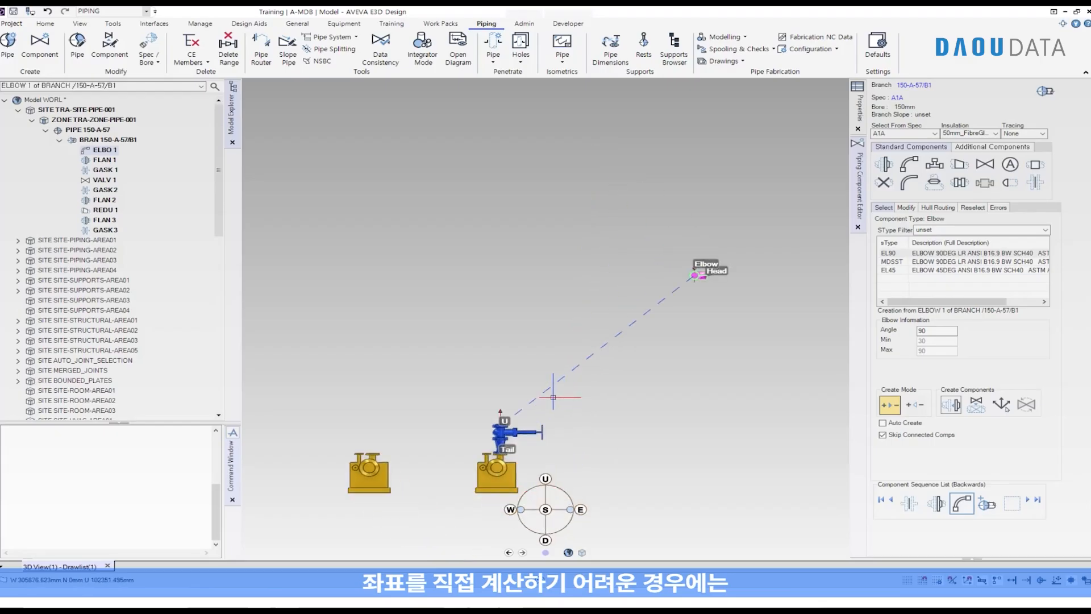
{"action": "middle_click_drag", "start_coordinate": [558, 392], "coordinate": [629, 341]}
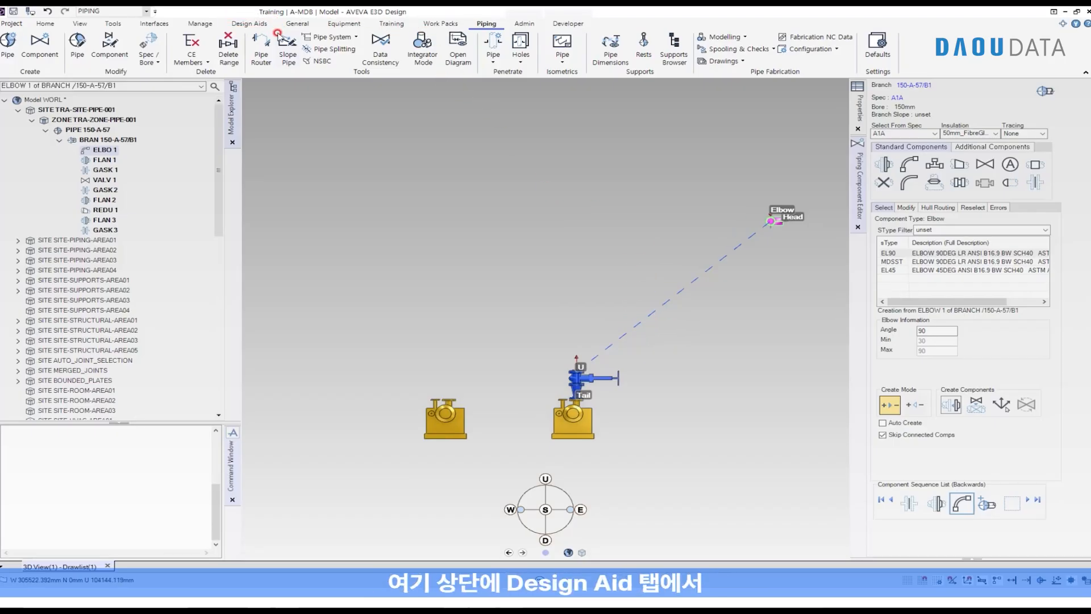
{"action": "left_click", "coordinate": [256, 23]}
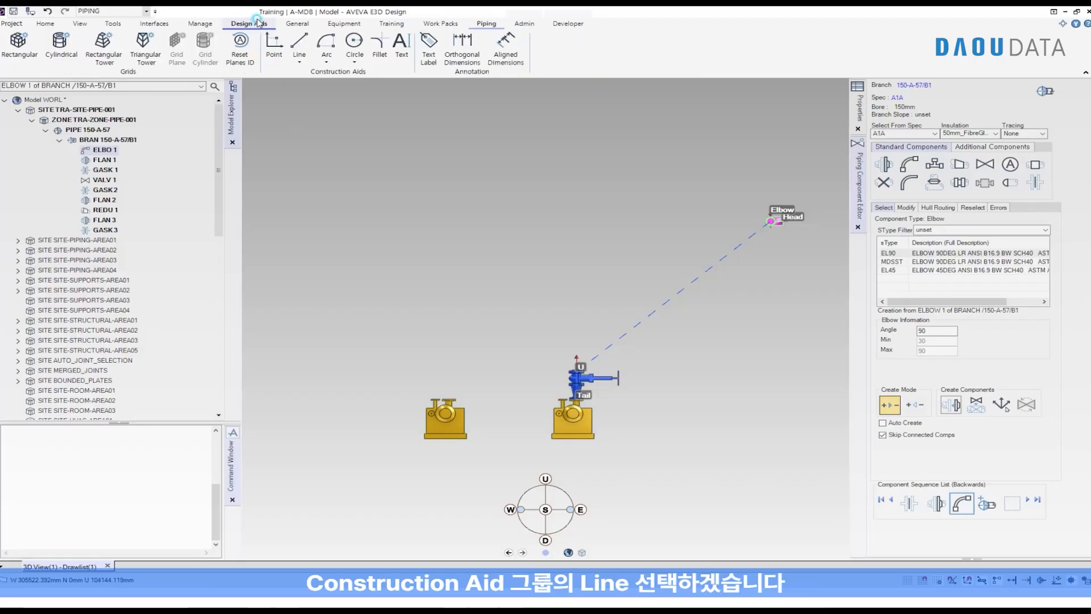
{"action": "left_click", "coordinate": [299, 43]}
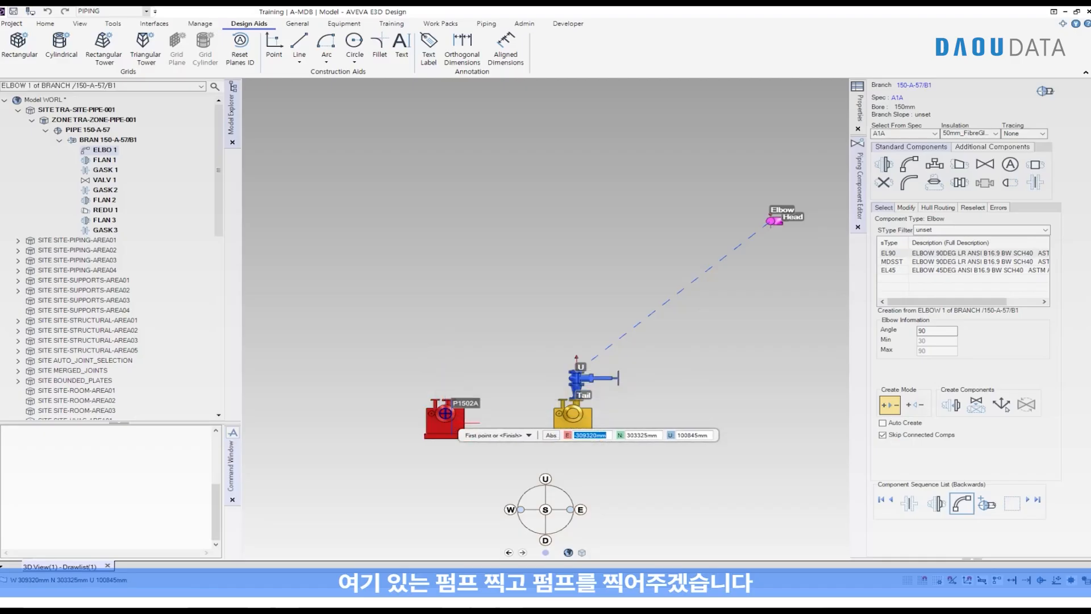
{"action": "left_click", "coordinate": [445, 413]}
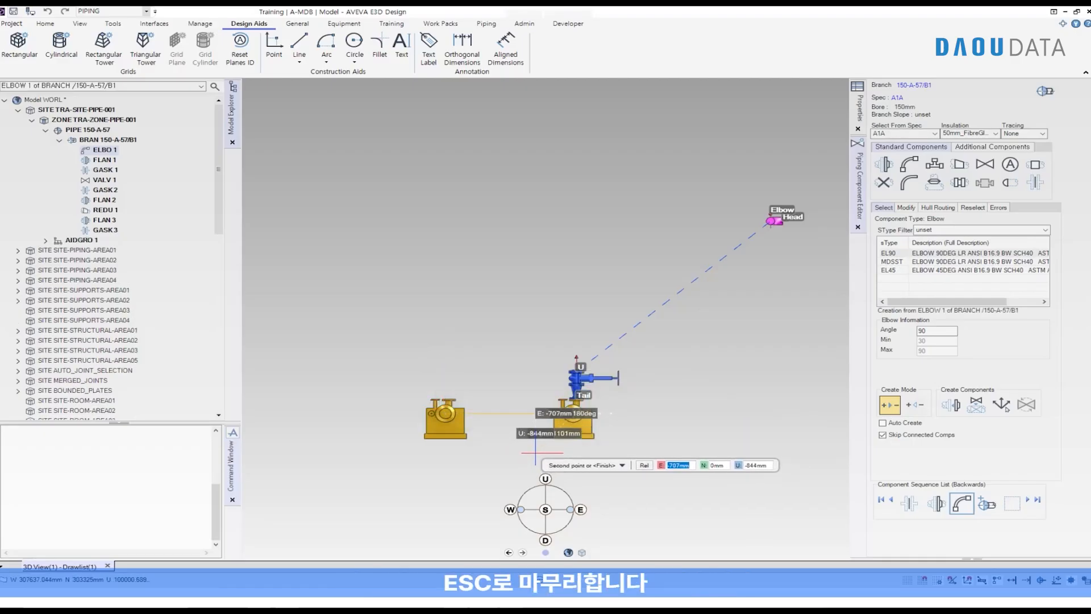
{"action": "key", "text": "Escape"}
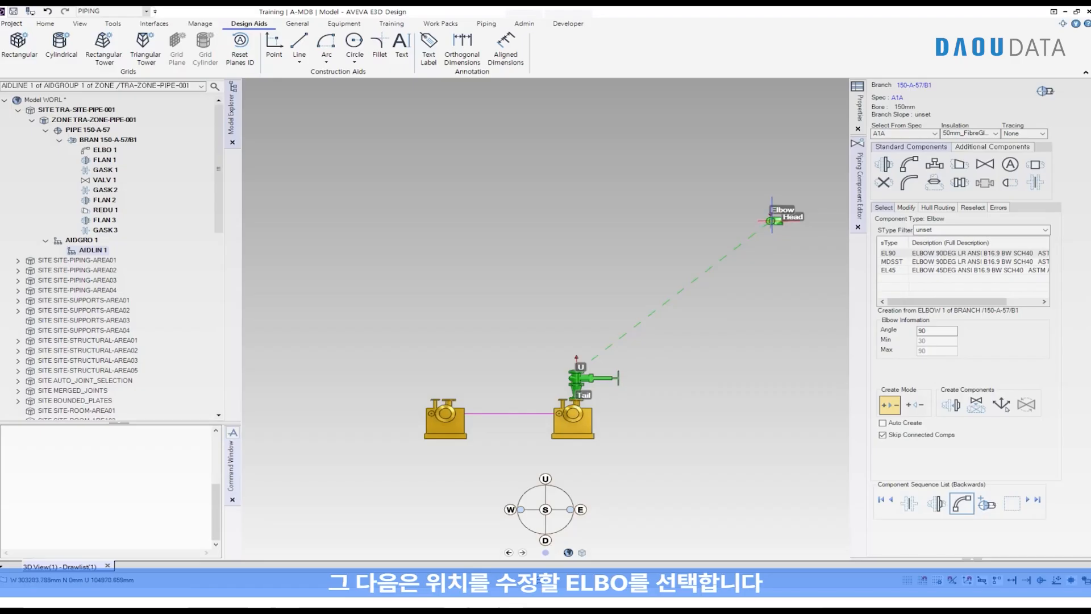
Position the head elbow, modified in flow direction, through the midpoint of the construction line between the two pumps
{"action": "left_click", "coordinate": [772, 221]}
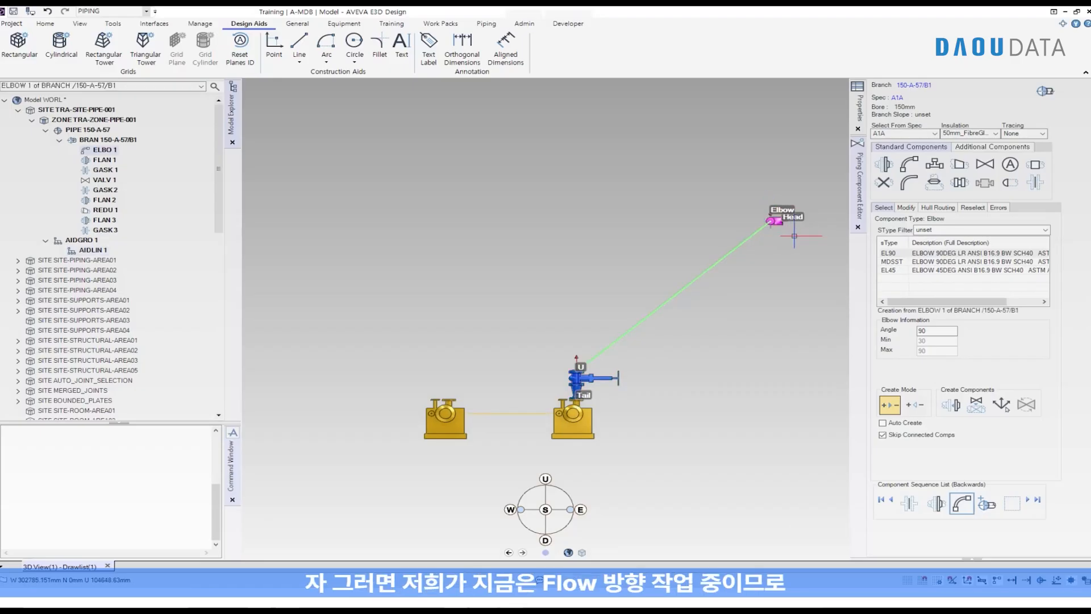
{"action": "left_click", "coordinate": [886, 212]}
{"action": "left_click", "coordinate": [903, 209]}
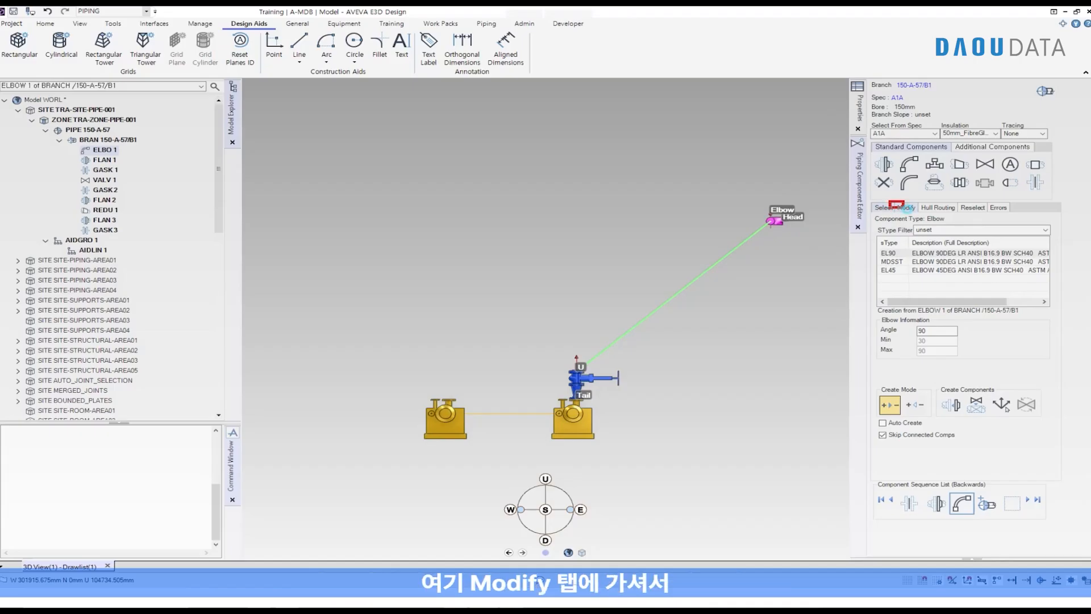
{"action": "left_click", "coordinate": [906, 208]}
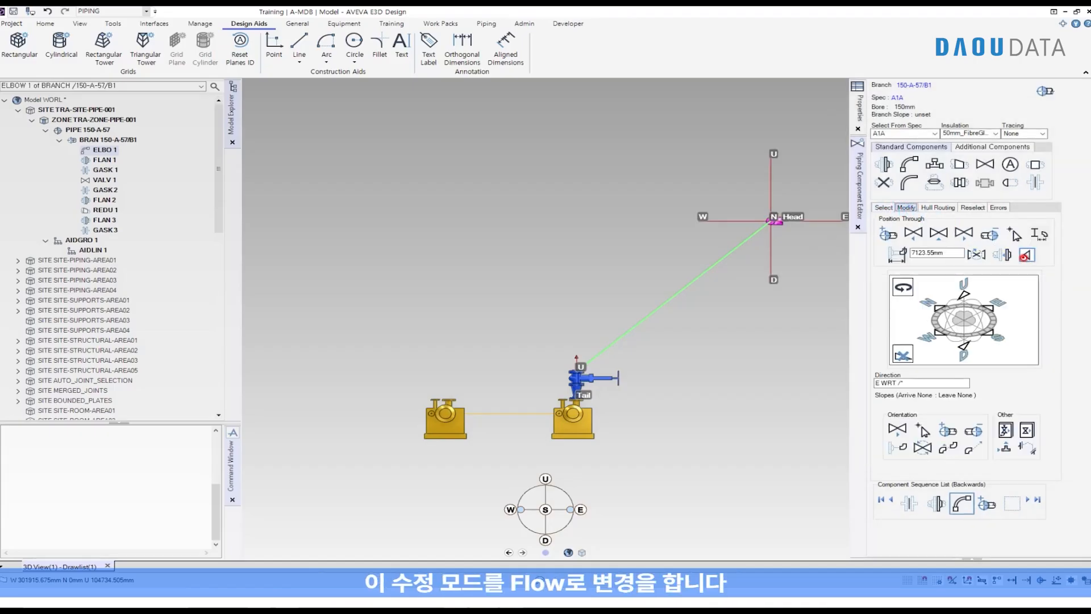
{"action": "left_click", "coordinate": [1033, 259]}
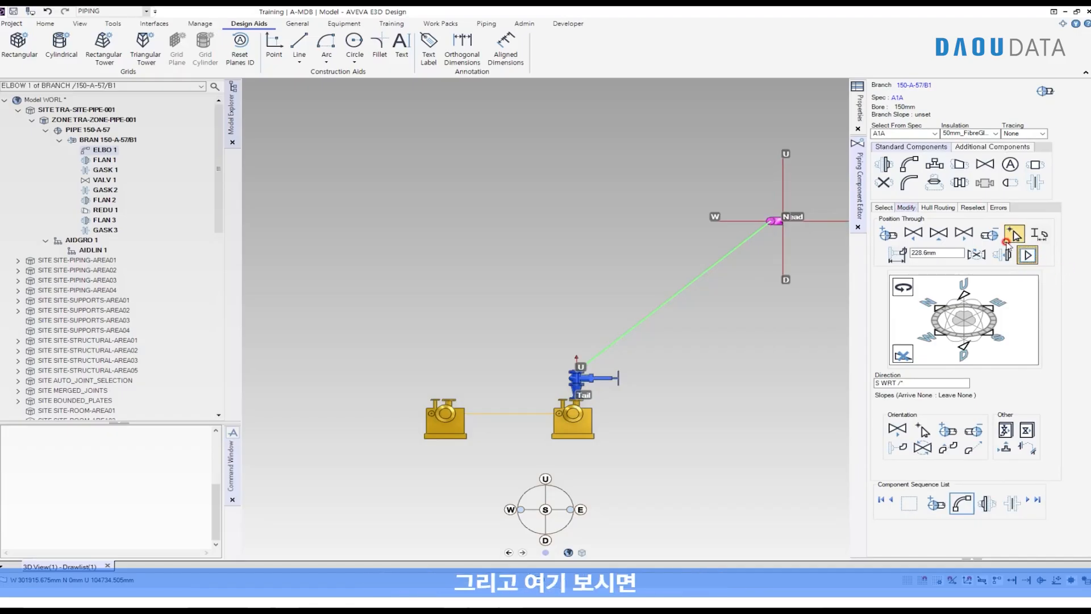
{"action": "left_click_drag", "start_coordinate": [1003, 224], "coordinate": [1028, 245]}
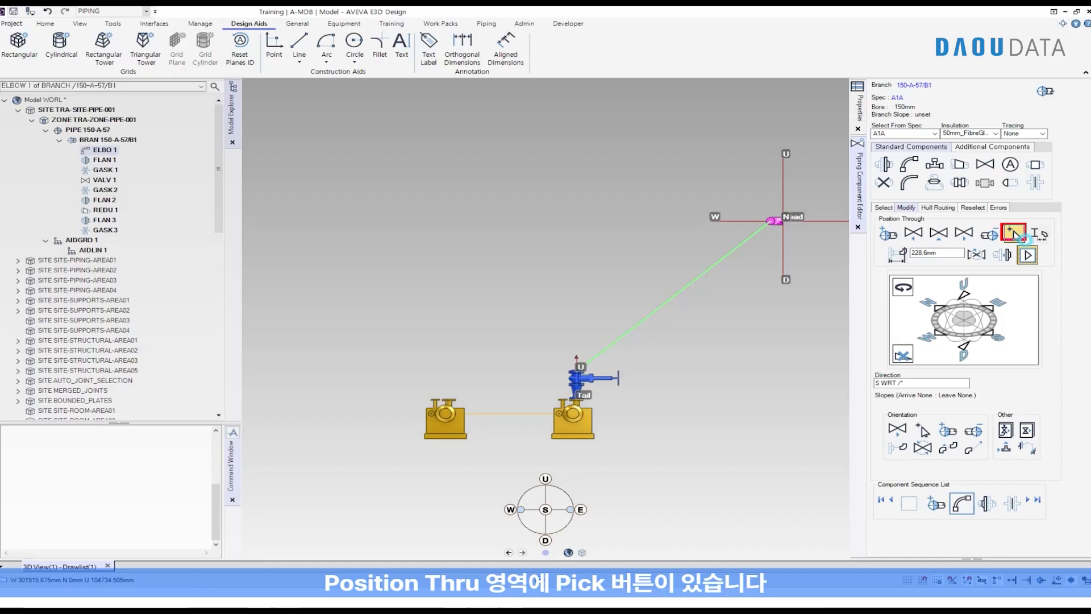
{"action": "left_click", "coordinate": [1019, 235]}
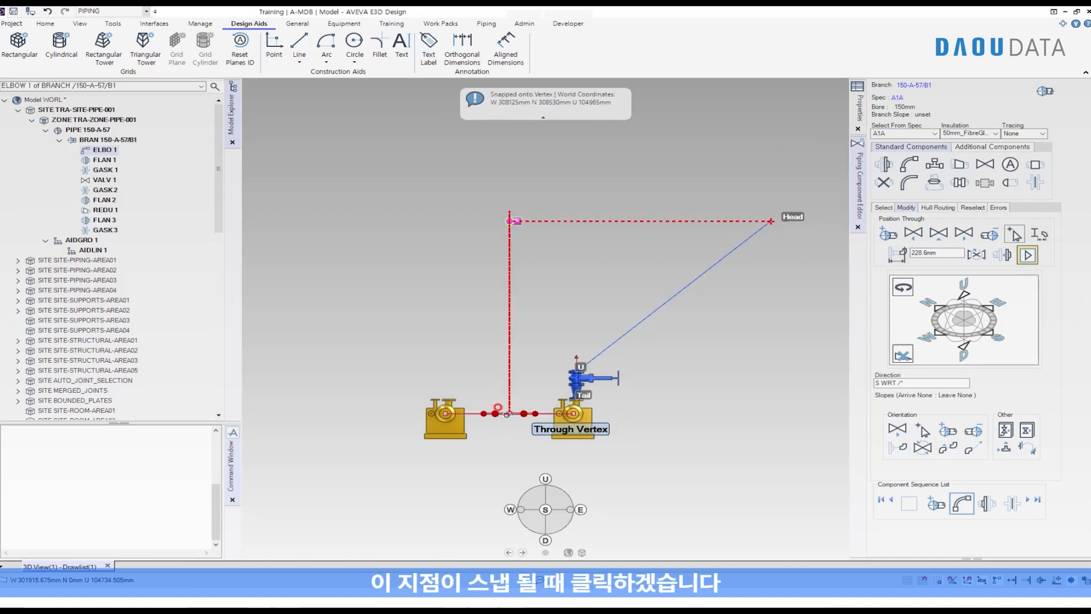
{"action": "left_click", "coordinate": [507, 414]}
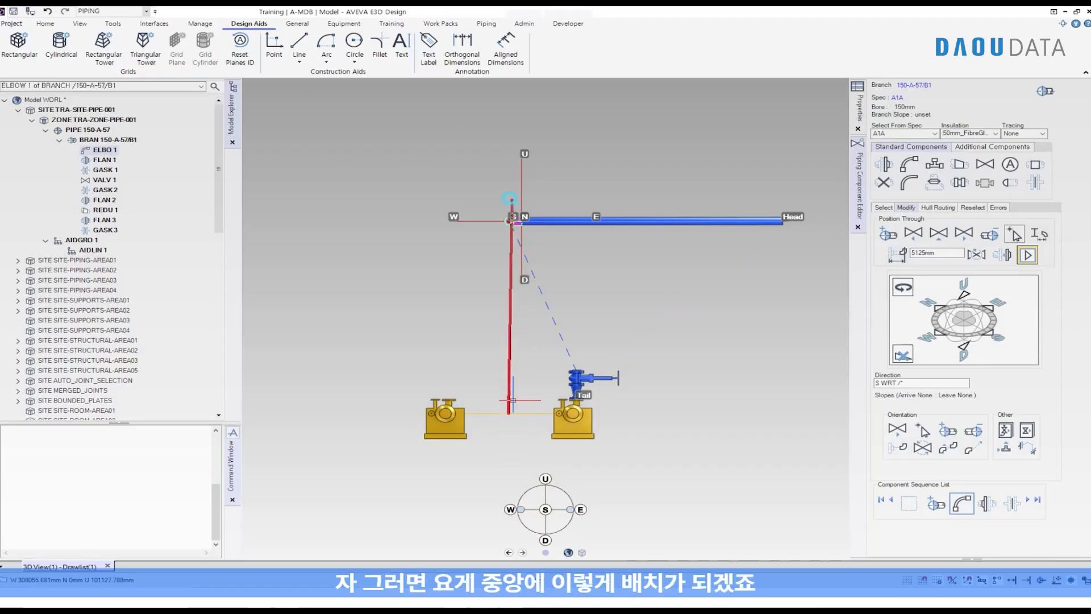
{"action": "left_click_drag", "start_coordinate": [513, 179], "coordinate": [513, 178]}
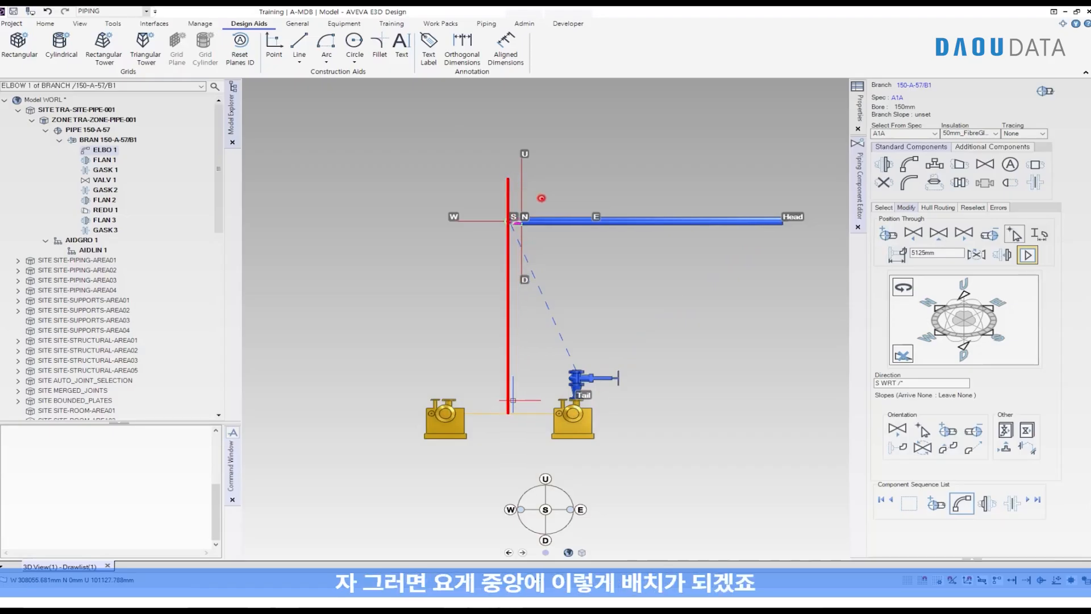
{"action": "key", "text": "Escape"}
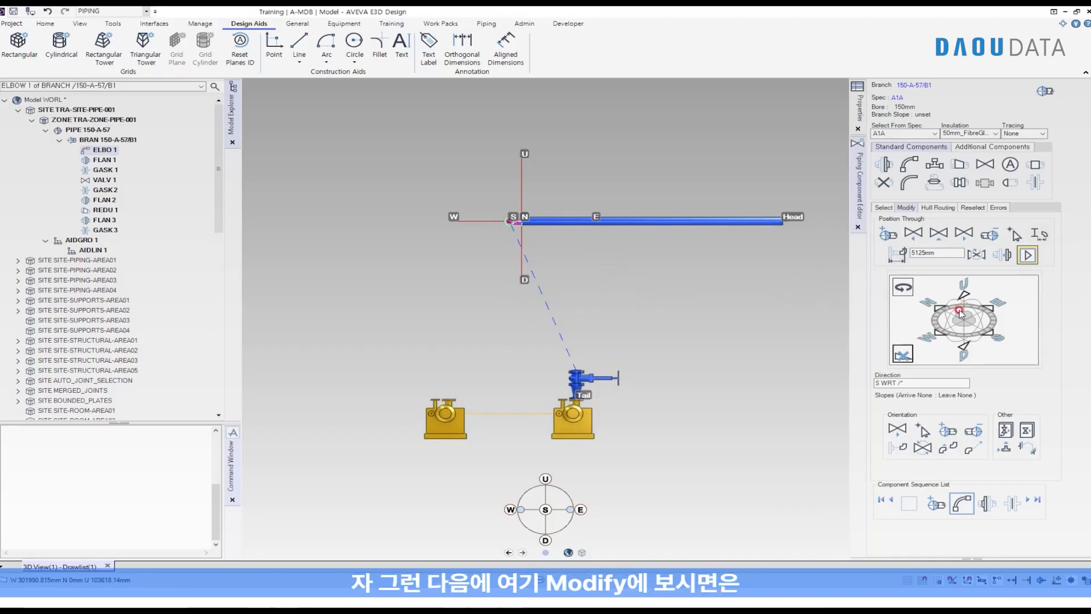
Orient the leave direction of the head elbow down (D) towards the pumps
{"action": "left_click_drag", "start_coordinate": [1021, 358], "coordinate": [908, 278]}
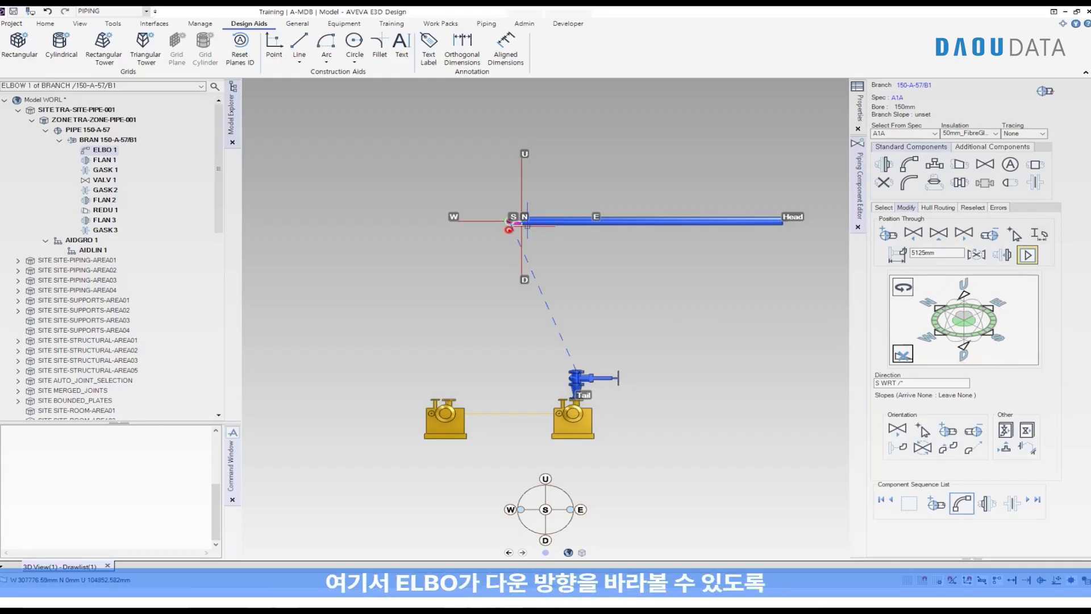
{"action": "left_click_drag", "start_coordinate": [509, 229], "coordinate": [502, 259]}
{"action": "mouse_move", "coordinate": [974, 340]}
{"action": "left_mouse_down"}
{"action": "mouse_move", "coordinate": [970, 355]}
{"action": "mouse_move", "coordinate": [976, 341]}
{"action": "left_mouse_up"}
{"action": "key", "text": "Escape"}
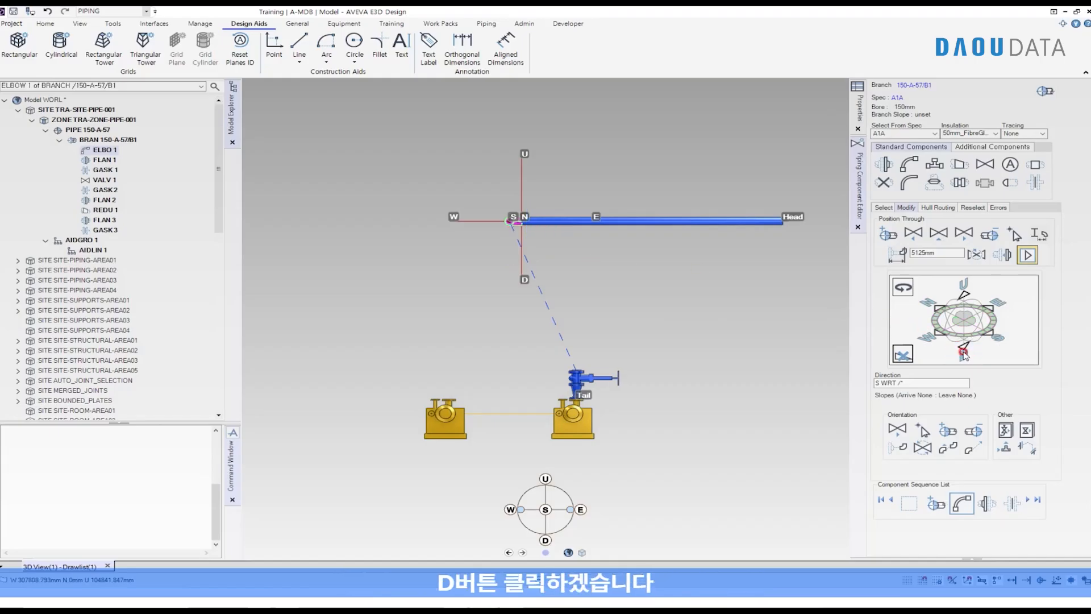
{"action": "left_click", "coordinate": [964, 351]}
{"action": "scroll", "coordinate": [582, 294], "scroll_direction": "up", "scroll_amount": 5}
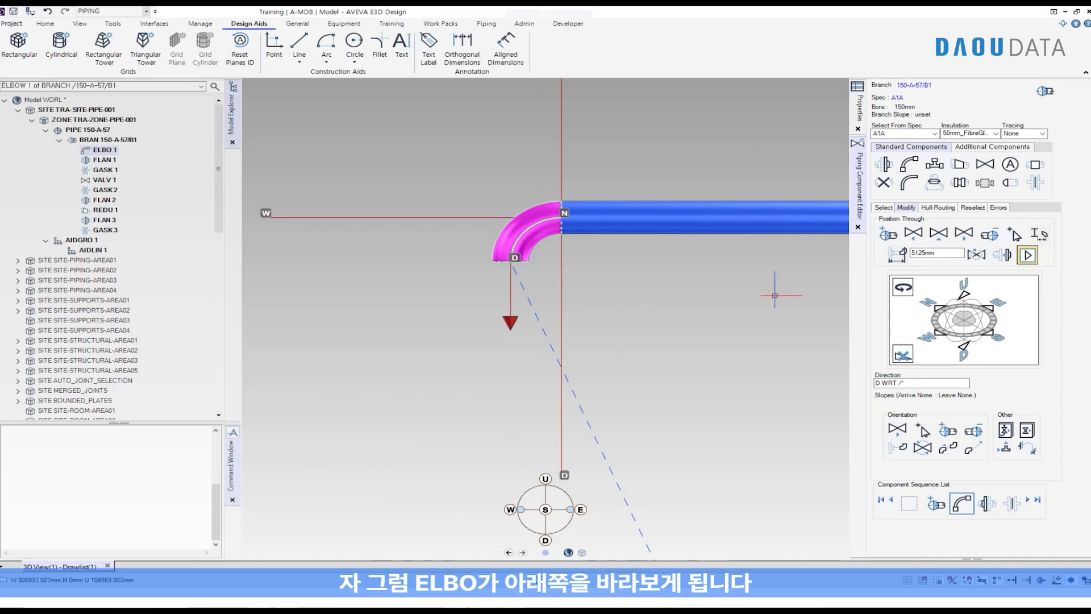
{"action": "scroll", "coordinate": [720, 305], "scroll_direction": "down", "scroll_amount": 5}
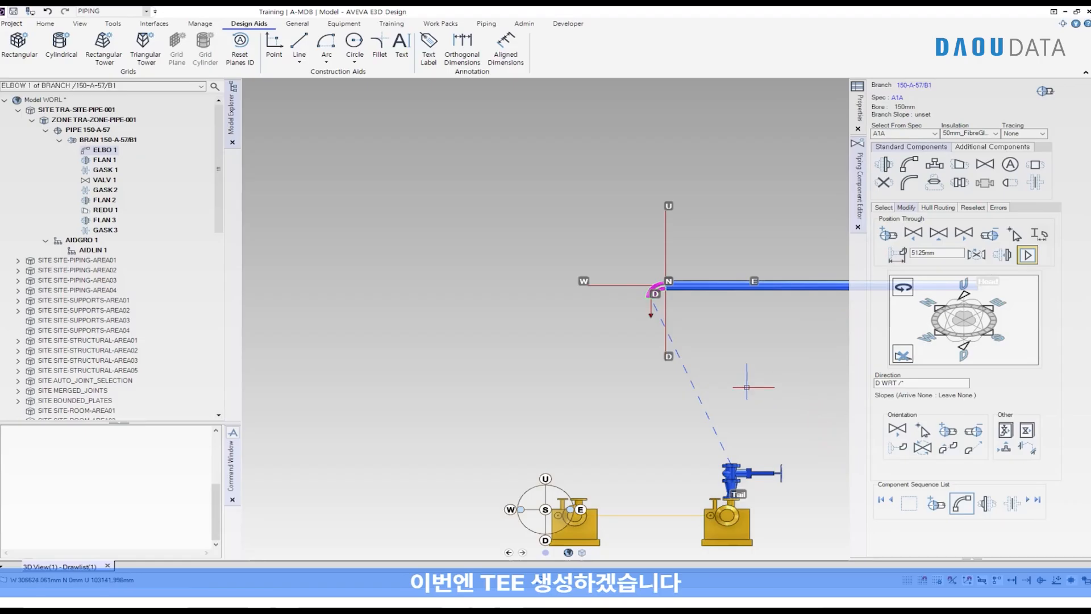
{"action": "middle_click_drag", "start_coordinate": [748, 387], "coordinate": [713, 313]}
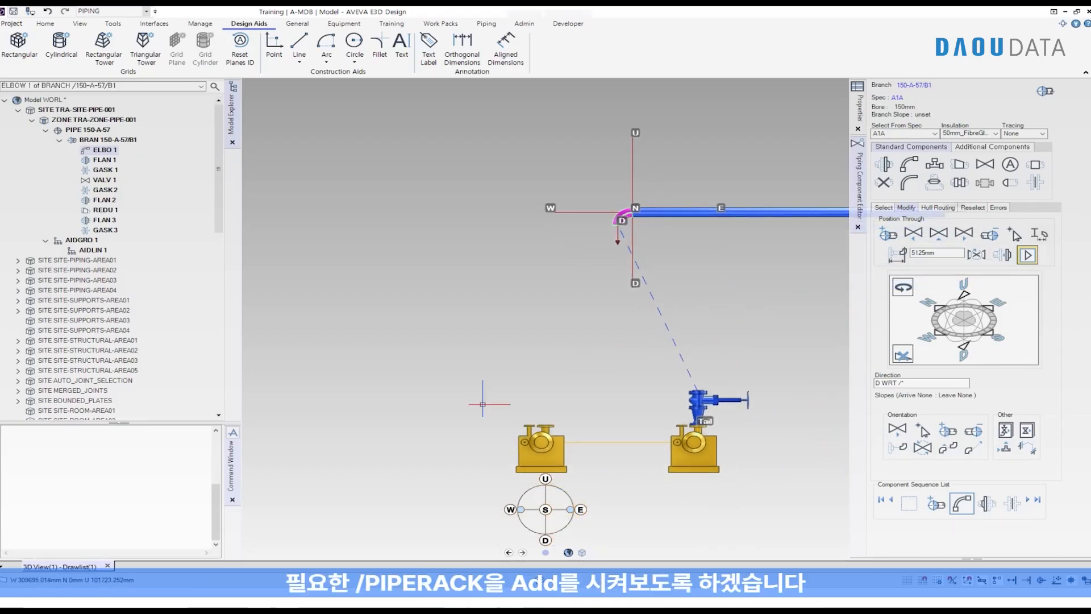
Add the pipe rack structure to the 3D view with the command /PIPERACK ADD CE
{"action": "left_click", "coordinate": [179, 466]}
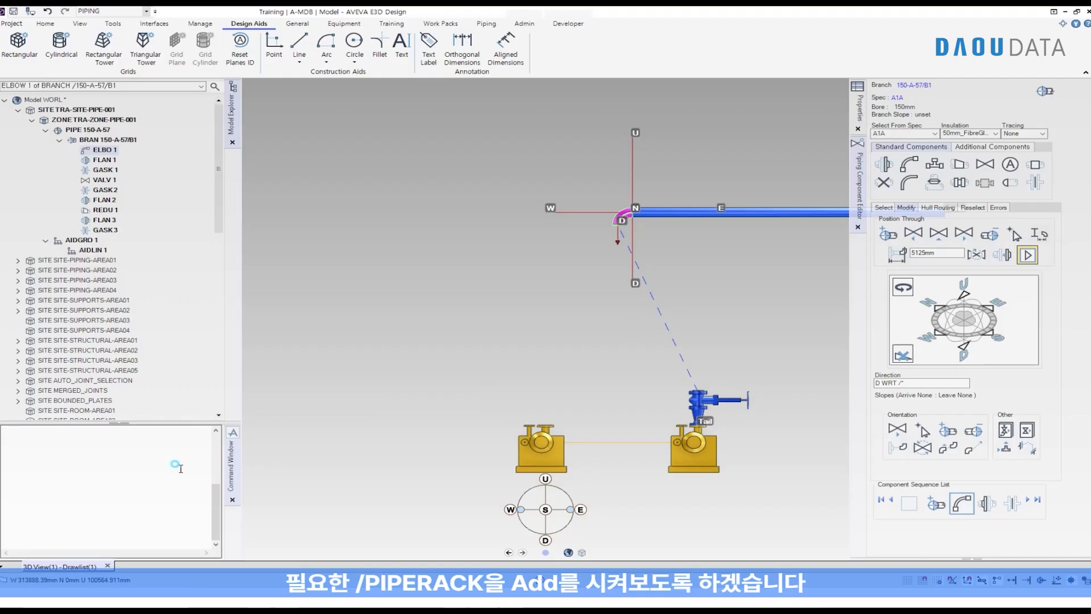
{"action": "type", "text": "/PIPERACK ADD"}
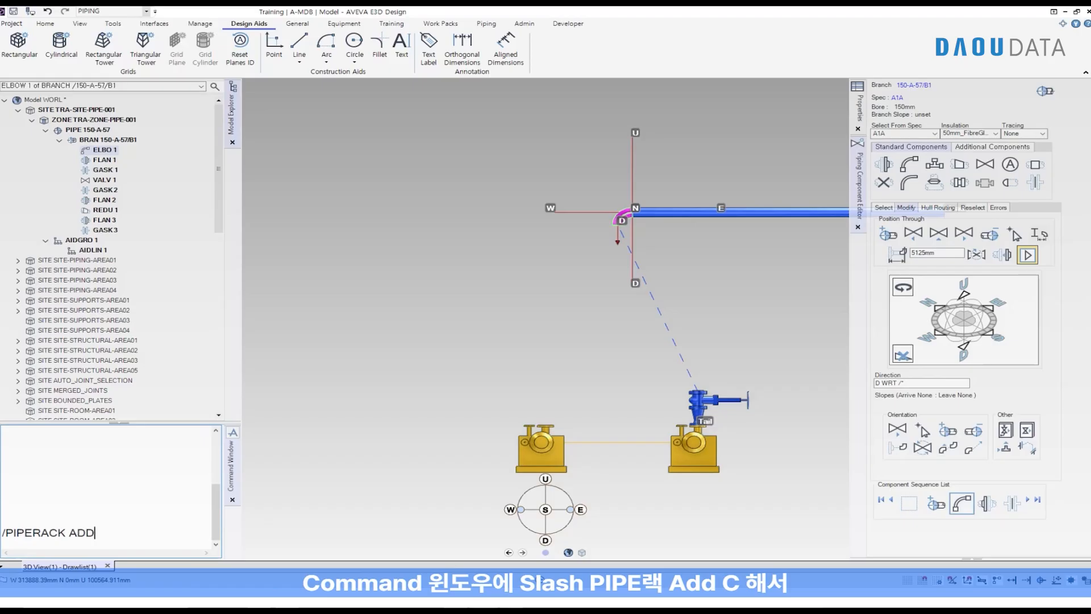
{"action": "type", "text": " CE"}
{"action": "key", "text": "Return"}
{"action": "left_click", "coordinate": [265, 12]}
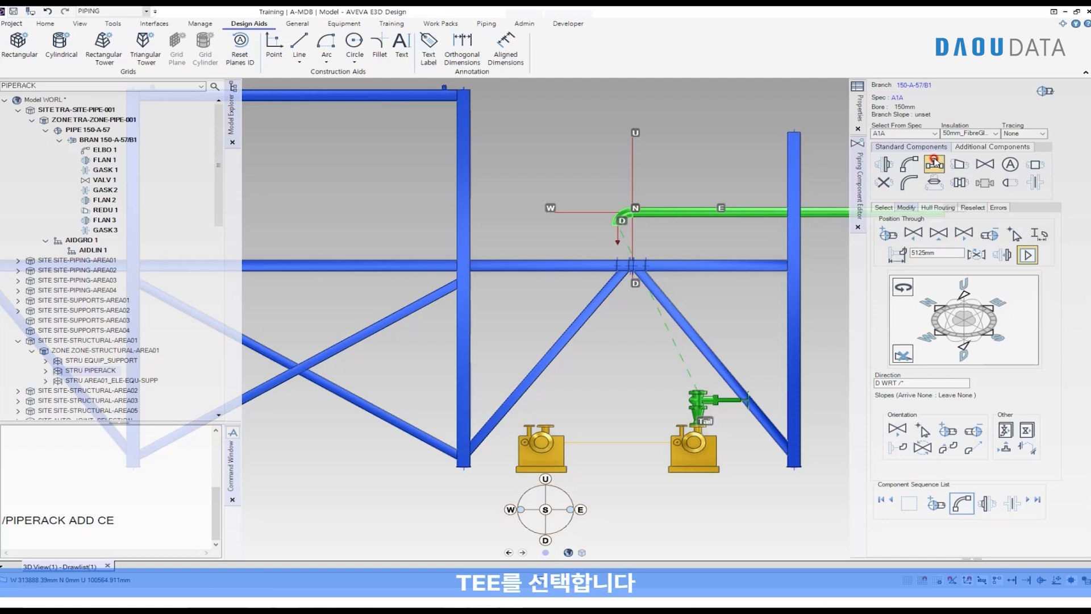
Create a 150 mm T-type butt-weld tee after the head elbow, using the third connection configuration so the elbow joins its branch outlet
{"action": "left_click", "coordinate": [935, 166]}
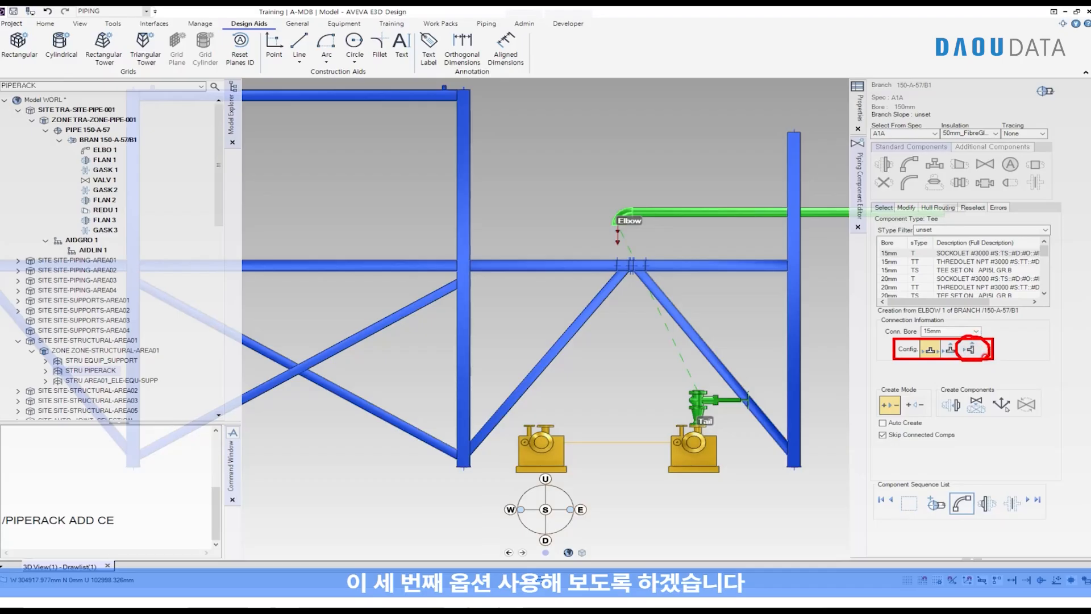
{"action": "left_click", "coordinate": [979, 352]}
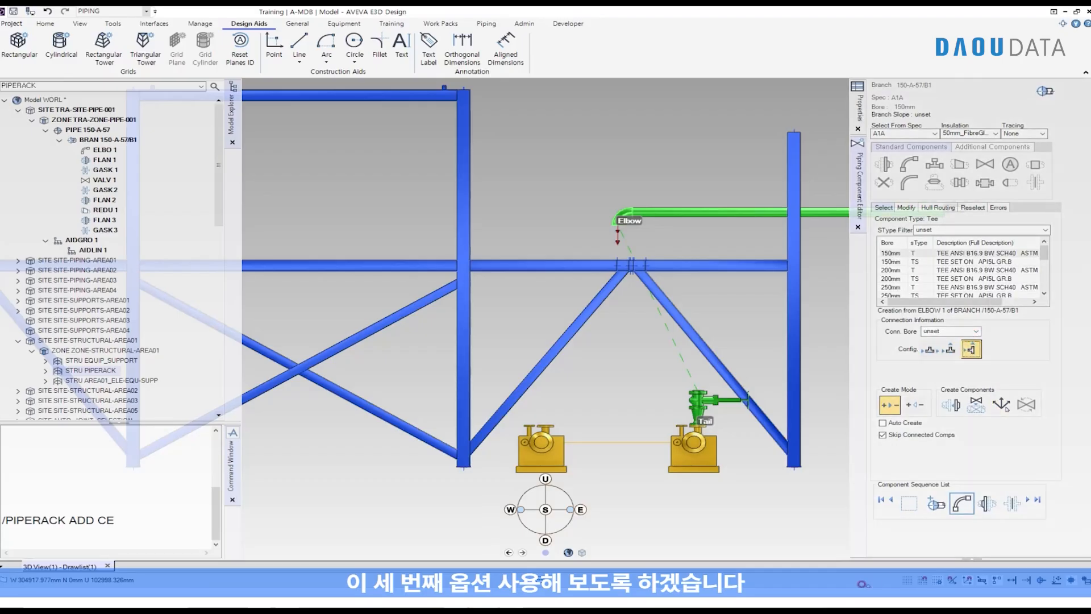
{"action": "left_click", "coordinate": [968, 353]}
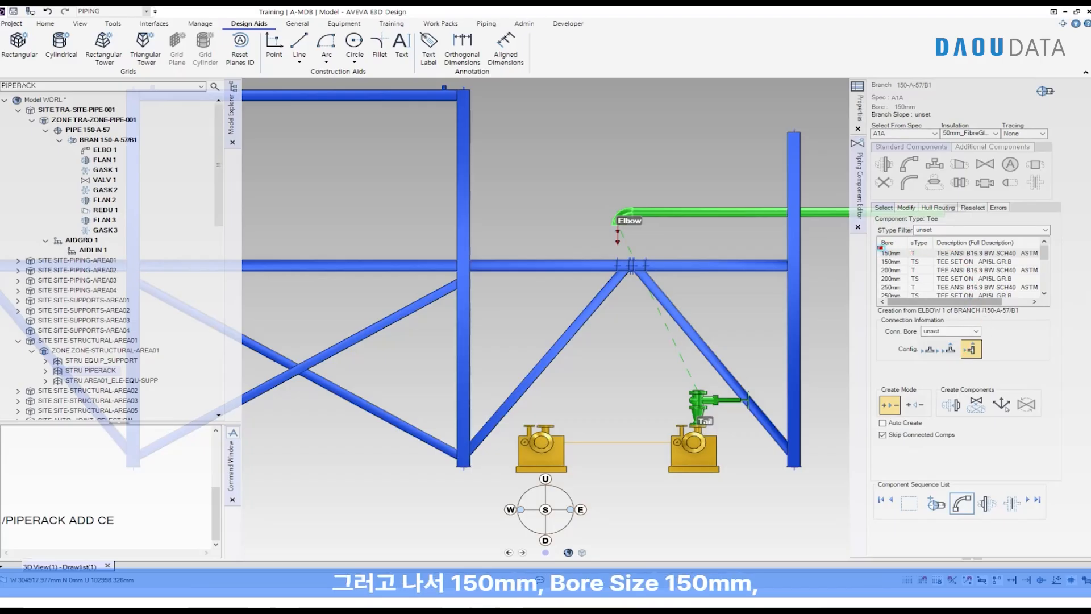
{"action": "left_click_drag", "start_coordinate": [878, 248], "coordinate": [935, 257]}
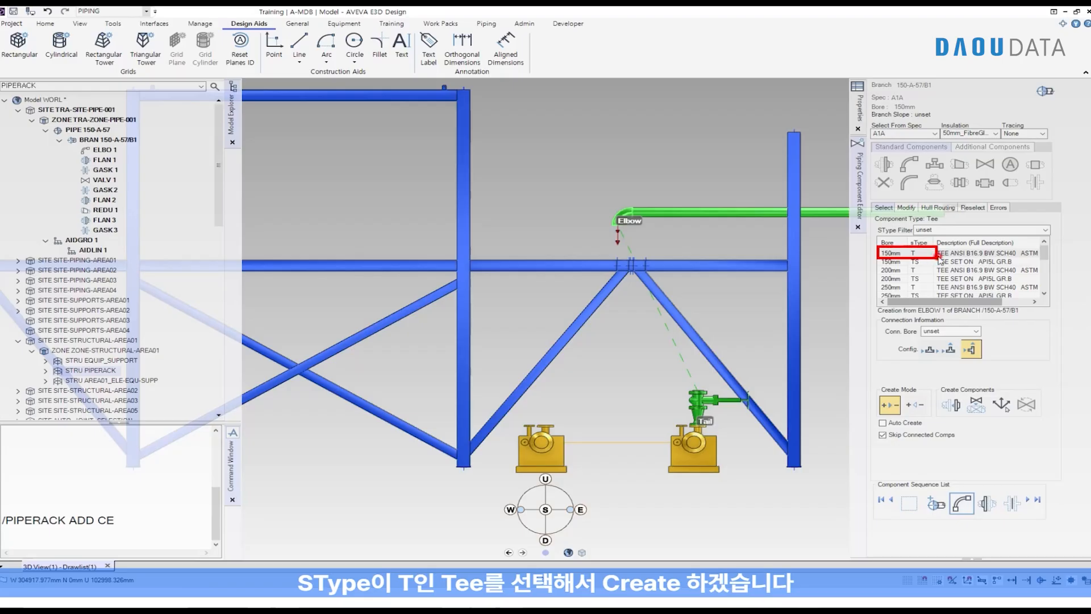
{"action": "left_click", "coordinate": [938, 255]}
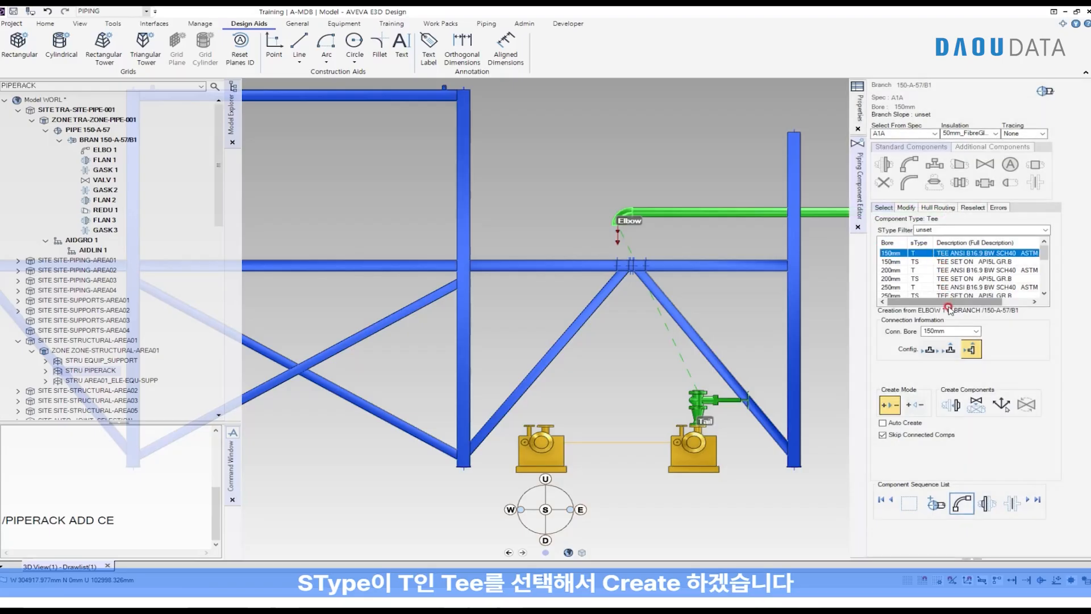
{"action": "left_click", "coordinate": [949, 398]}
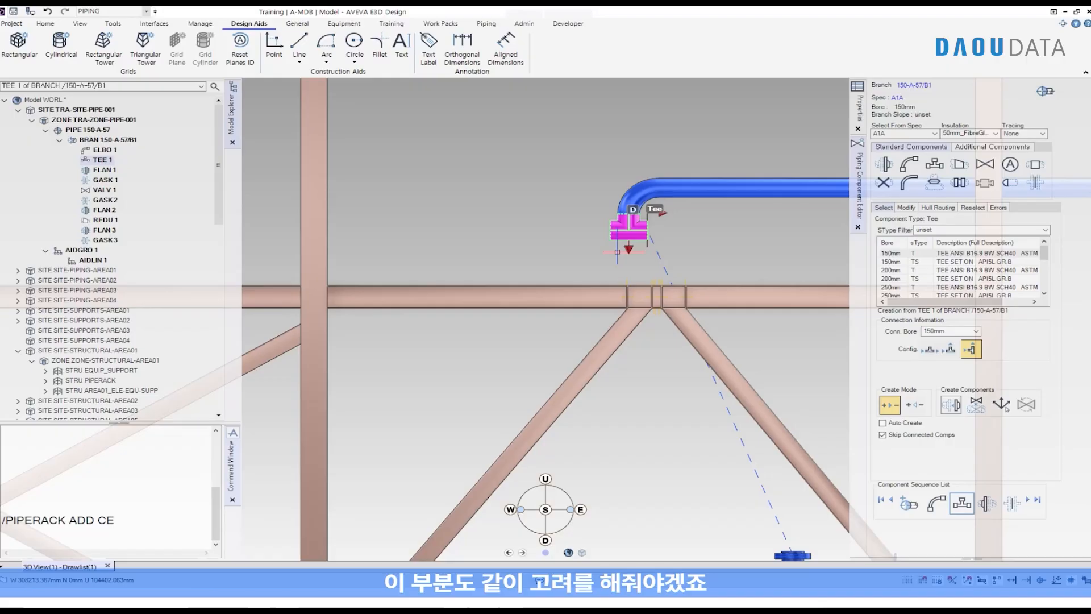
Position the tee by picking the CTOP line of the pipe rack beam below it, leaving clearance for the insulation
{"action": "left_click", "coordinate": [916, 208]}
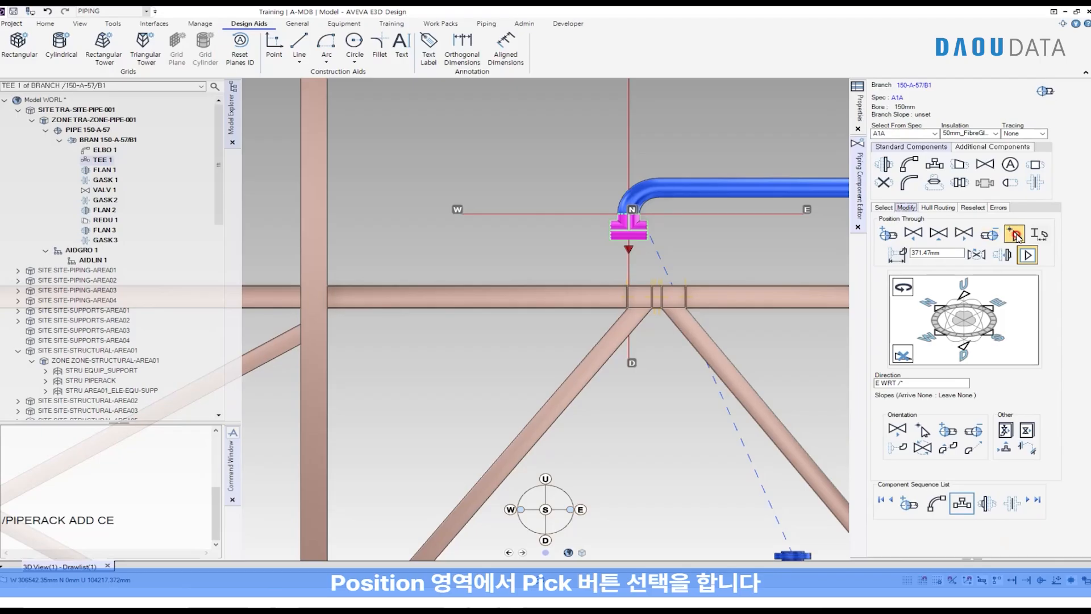
{"action": "left_click", "coordinate": [1016, 234]}
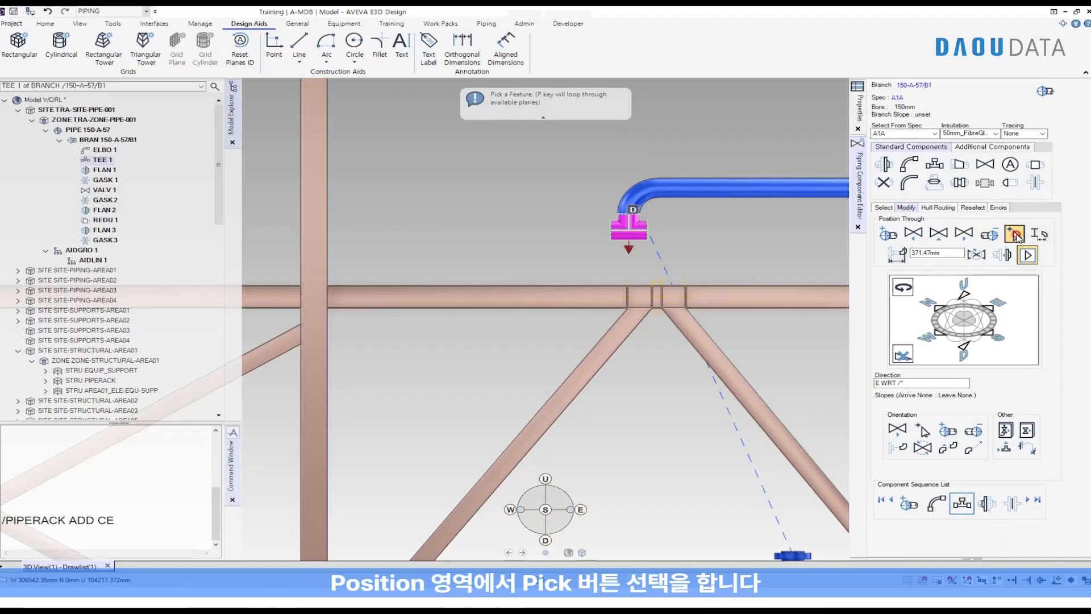
{"action": "scroll", "coordinate": [706, 224], "scroll_direction": "down", "scroll_amount": 3}
{"action": "left_click", "coordinate": [638, 261]}
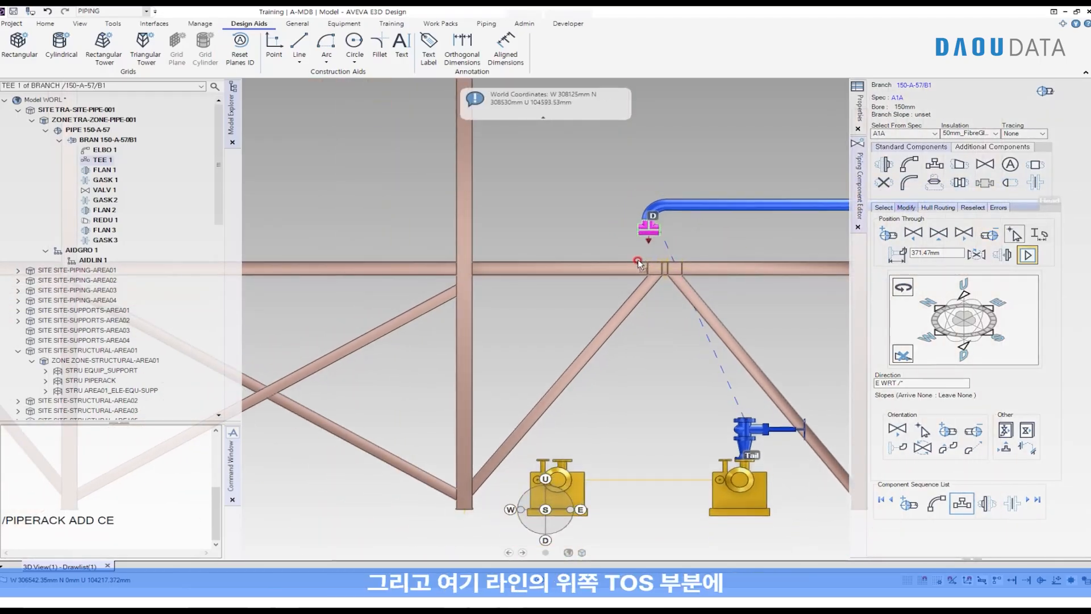
{"action": "scroll", "coordinate": [639, 264], "scroll_direction": "up", "scroll_amount": 5}
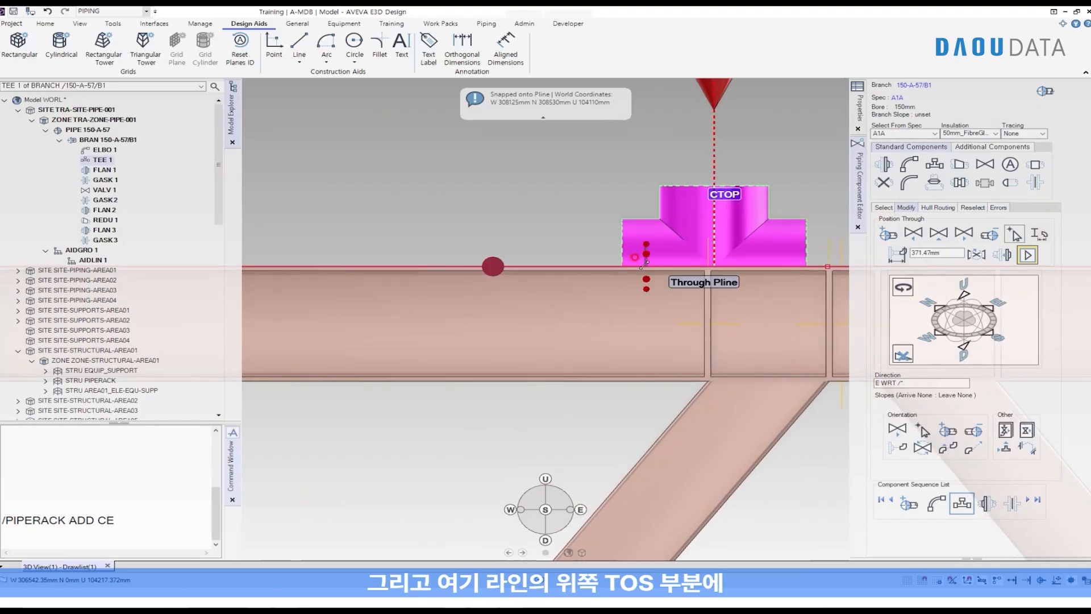
{"action": "scroll", "coordinate": [643, 264], "scroll_direction": "up", "scroll_amount": 2}
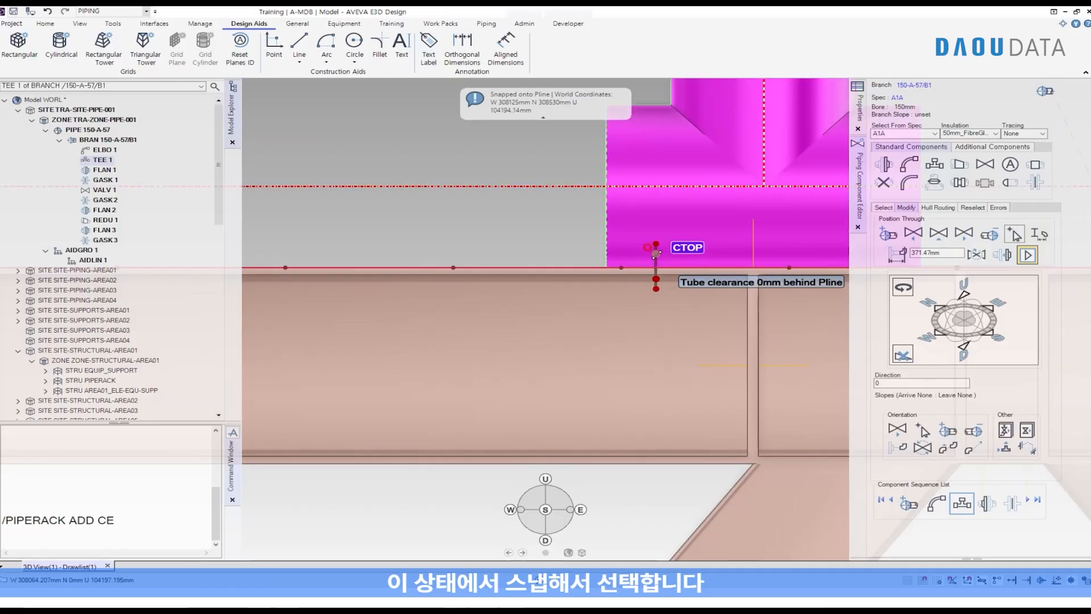
{"action": "left_click", "coordinate": [655, 244]}
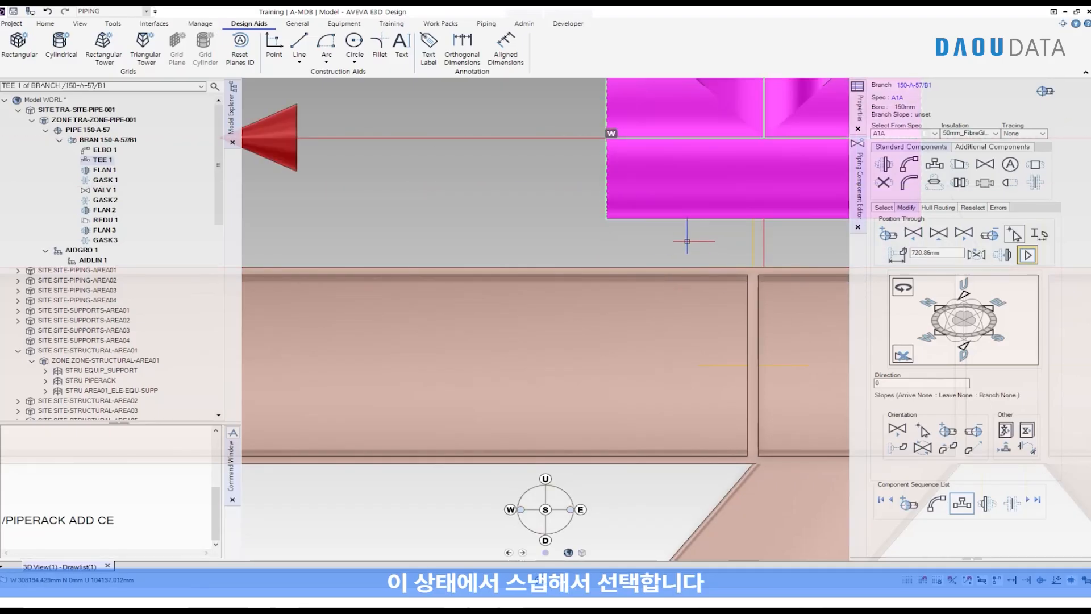
{"action": "scroll", "coordinate": [741, 227], "scroll_direction": "down", "scroll_amount": 5}
{"action": "middle_click_drag", "start_coordinate": [756, 212], "coordinate": [680, 257]}
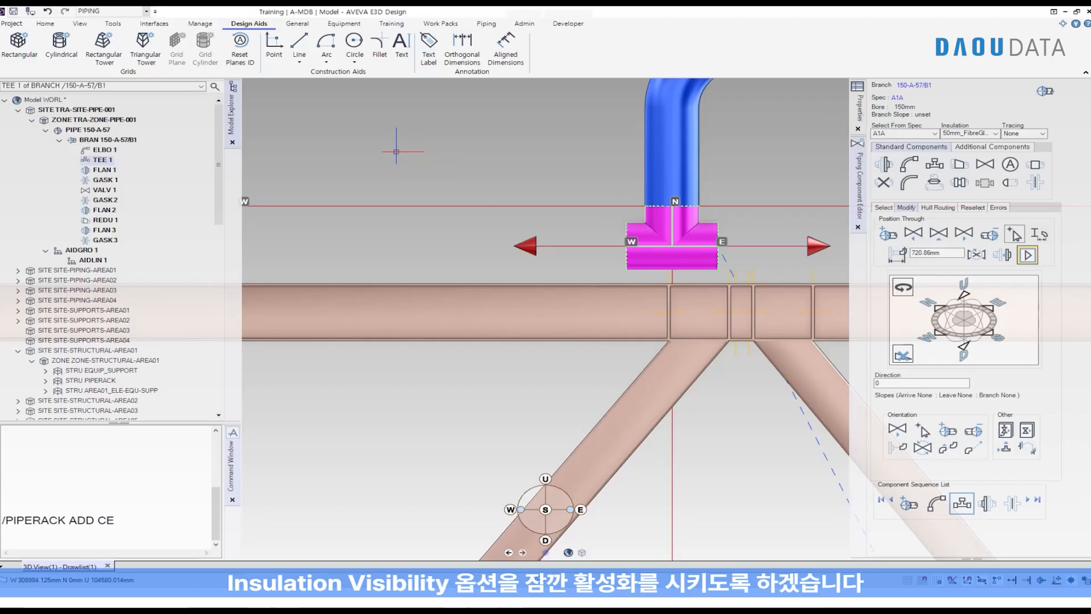
Set the insulation visibility/translucency of the 3D view to 75% and apply it
{"action": "left_click", "coordinate": [85, 24]}
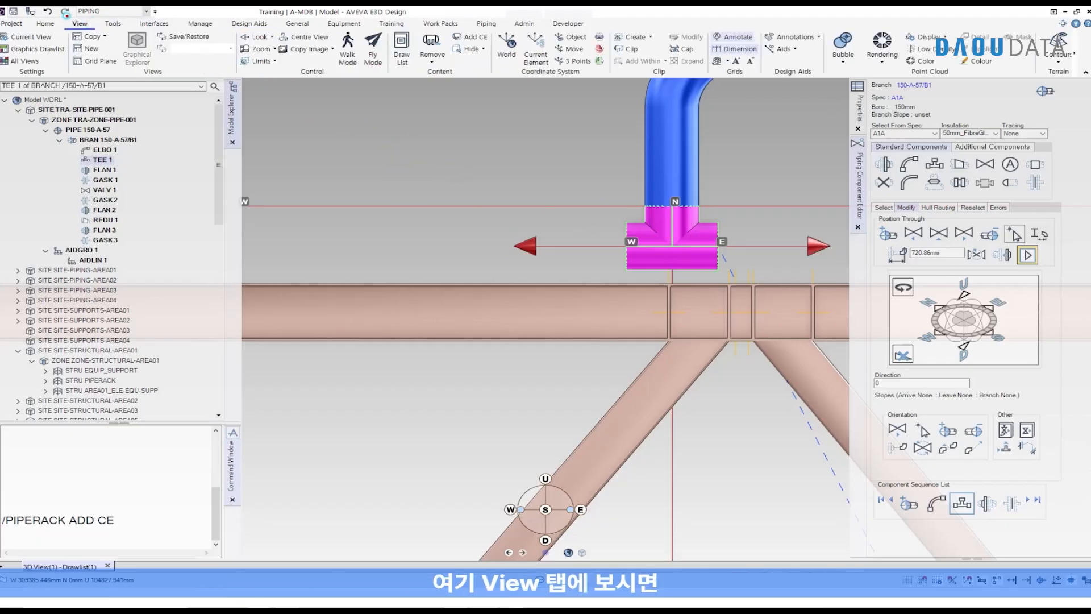
{"action": "left_click", "coordinate": [38, 49]}
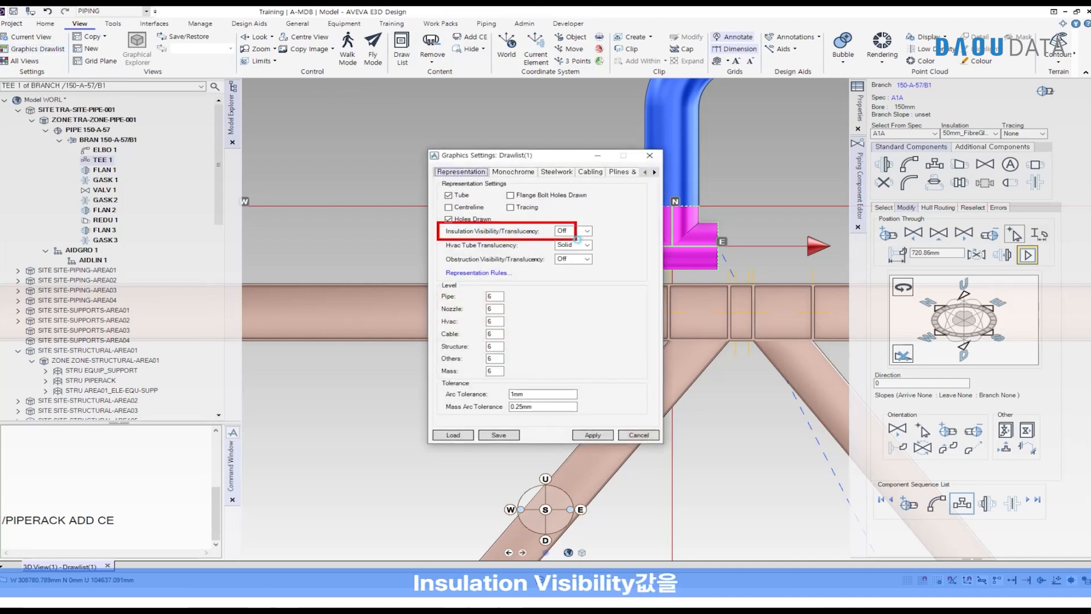
{"action": "left_click", "coordinate": [577, 232]}
{"action": "left_click", "coordinate": [577, 277]}
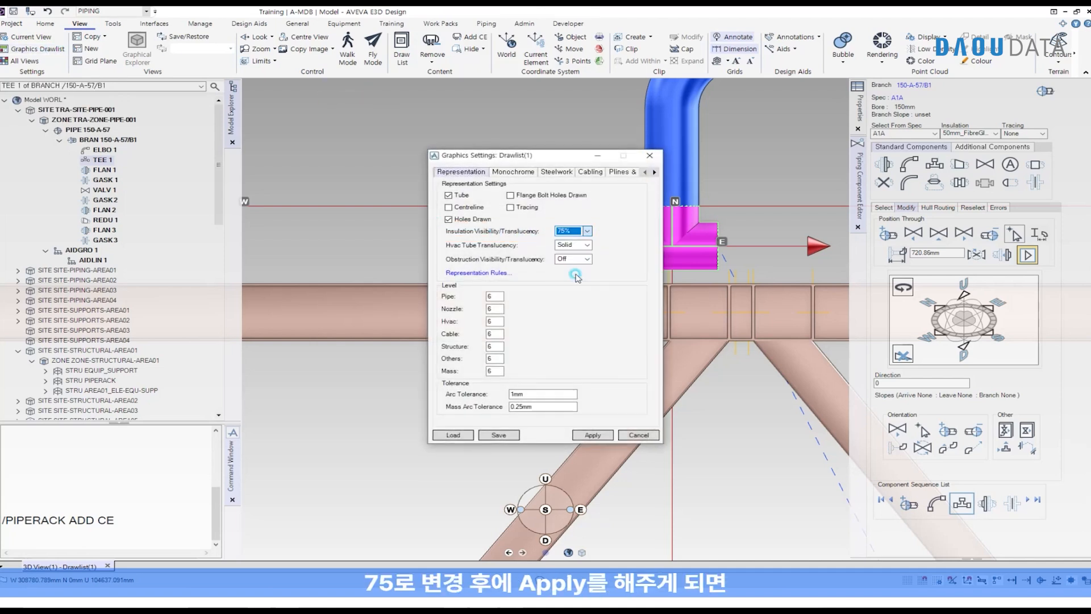
{"action": "left_click", "coordinate": [593, 435]}
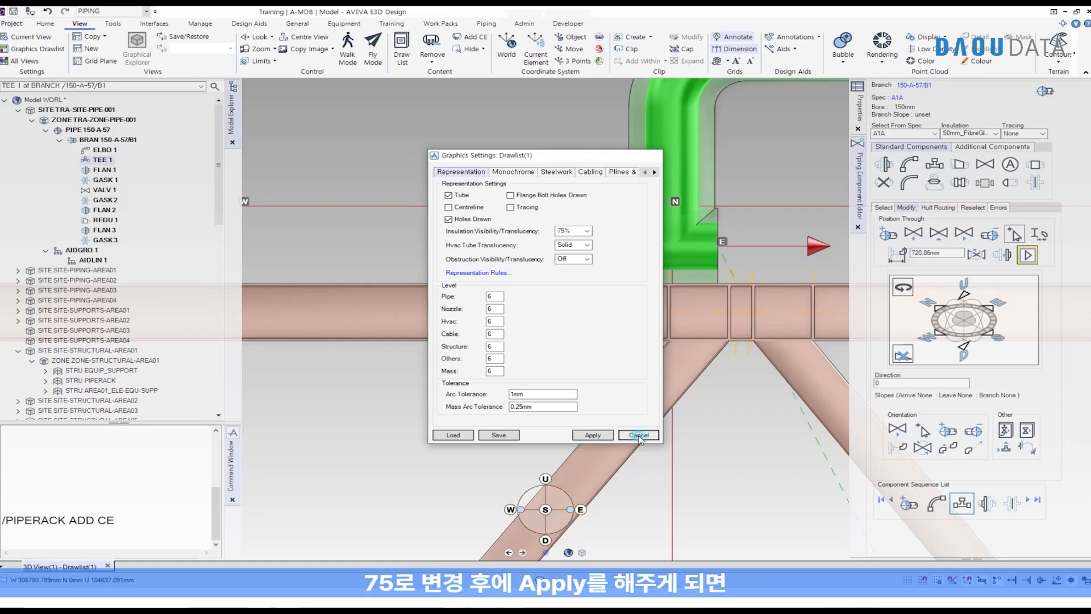
{"action": "left_click", "coordinate": [639, 436]}
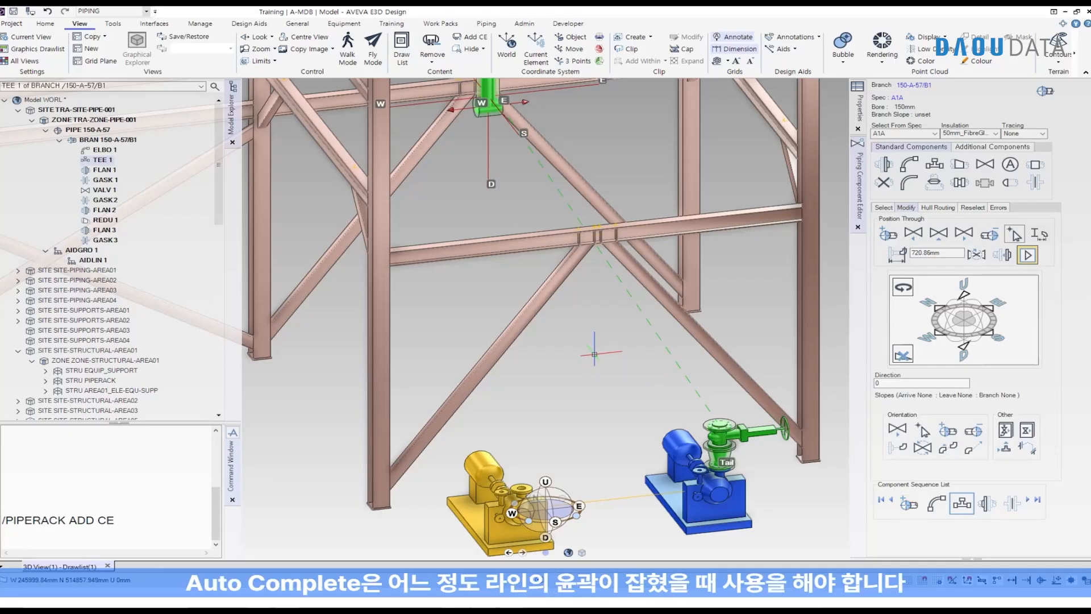
Auto-complete the branch route from the tee down to the valve assembly on the pump
{"action": "scroll", "coordinate": [592, 377], "scroll_direction": "up", "scroll_amount": 4}
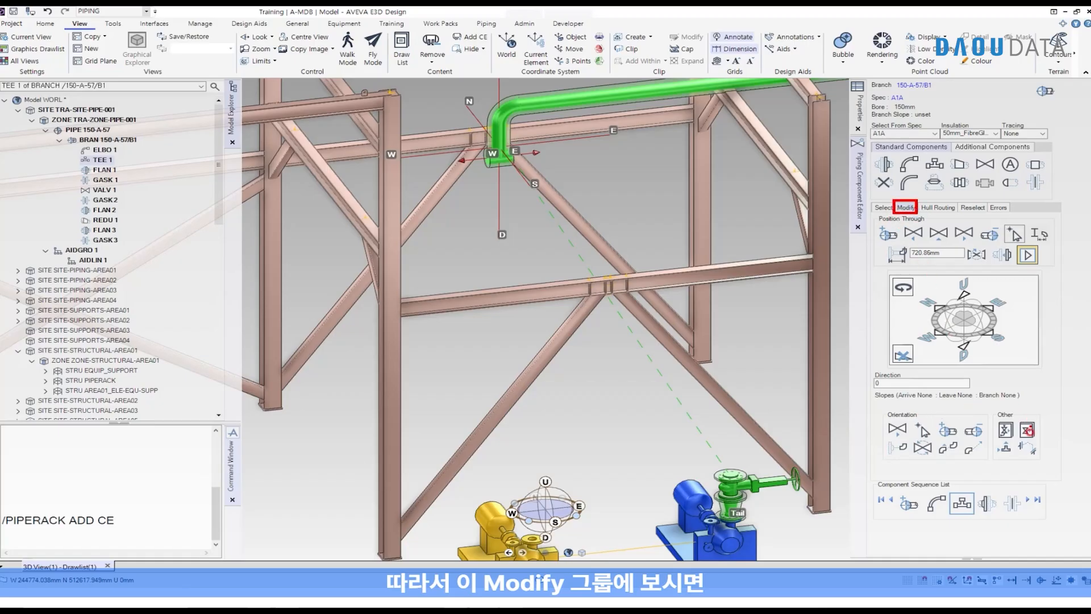
{"action": "left_click", "coordinate": [1025, 445]}
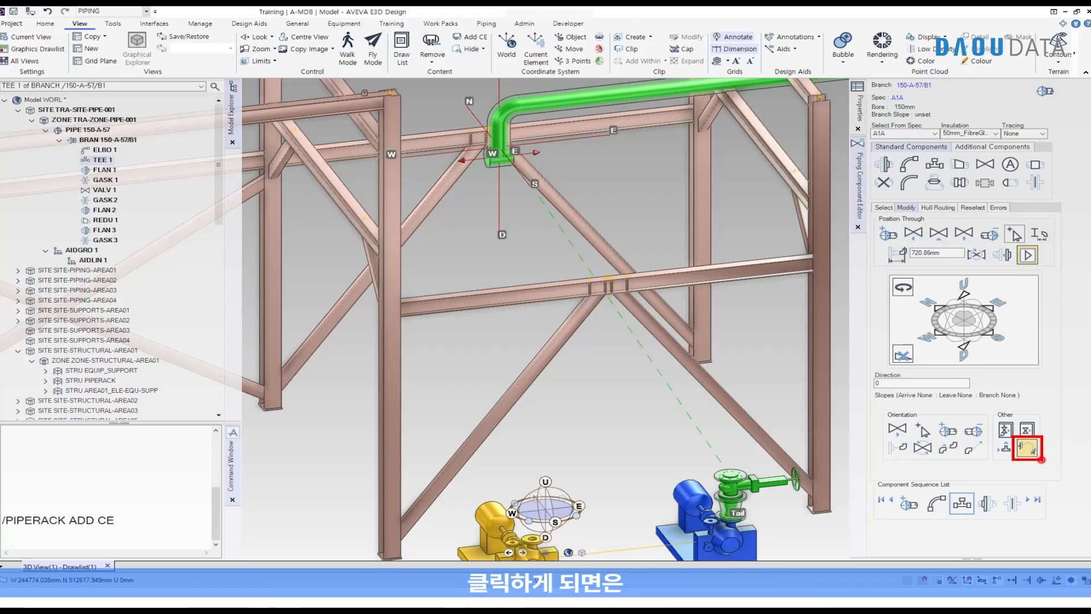
{"action": "left_click", "coordinate": [1035, 449]}
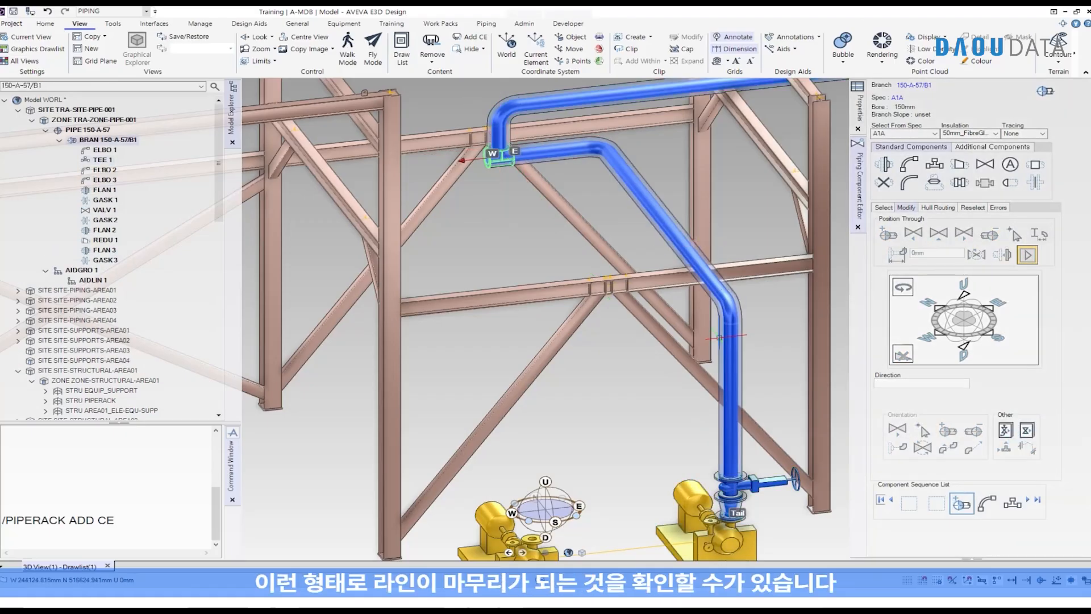
{"action": "mouse_move", "coordinate": [737, 471]}
{"action": "left_mouse_down"}
{"action": "mouse_move", "coordinate": [737, 271]}
{"action": "mouse_move", "coordinate": [634, 149]}
{"action": "mouse_move", "coordinate": [528, 160]}
{"action": "left_mouse_up"}
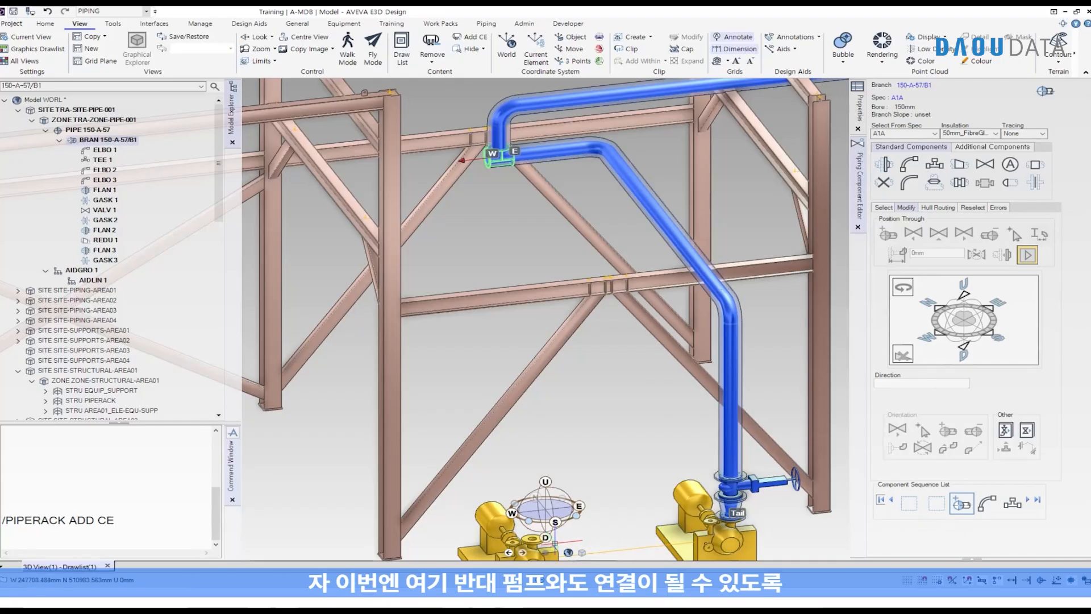
{"action": "mouse_move", "coordinate": [532, 539]}
{"action": "left_mouse_down"}
{"action": "mouse_move", "coordinate": [532, 230]}
{"action": "mouse_move", "coordinate": [417, 140]}
{"action": "mouse_move", "coordinate": [421, 170]}
{"action": "mouse_move", "coordinate": [500, 150]}
{"action": "left_mouse_up"}
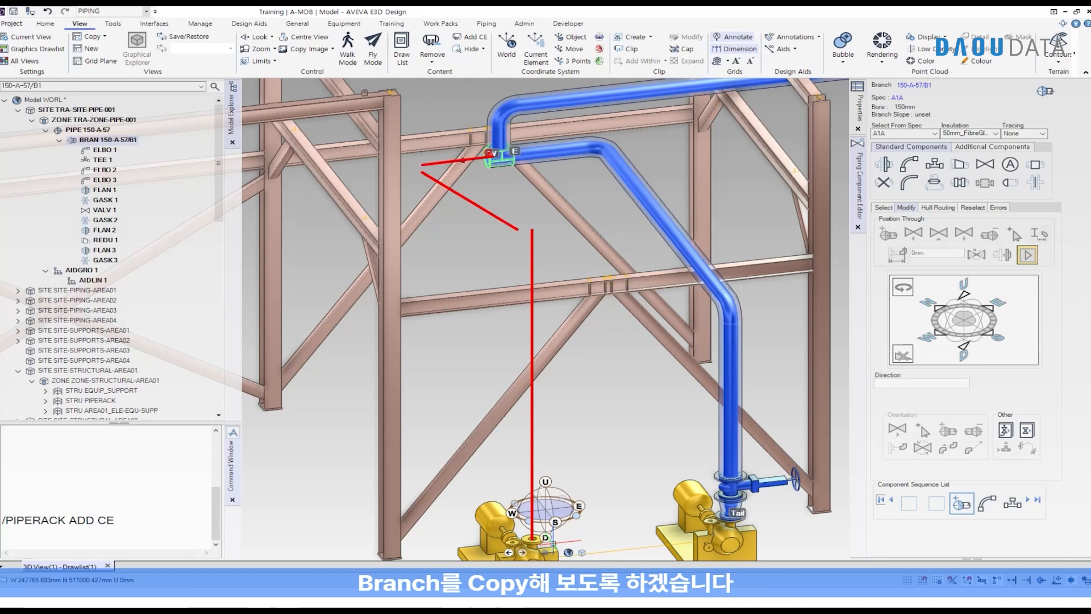
{"action": "key", "text": "Escape"}
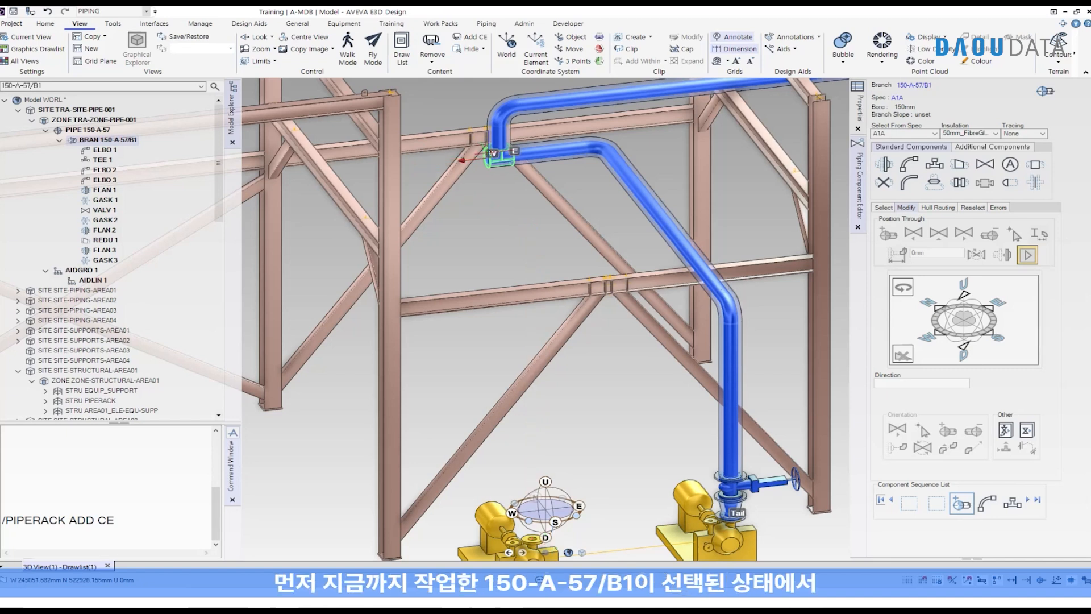
Select branch 150-A-57/B1 and open the Copy with Offset settings for it
{"action": "left_click", "coordinate": [127, 143]}
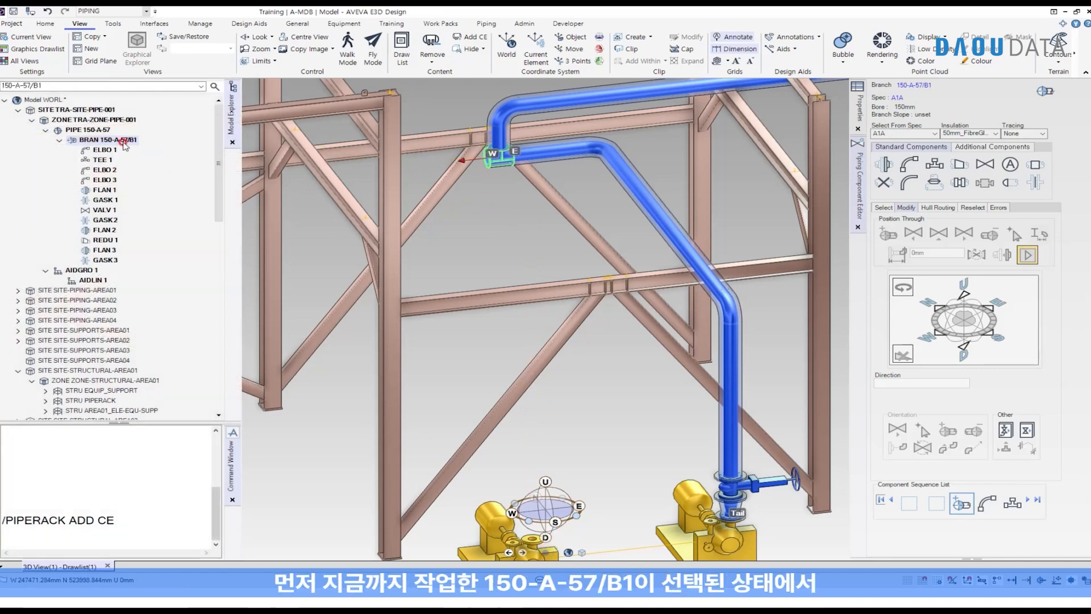
{"action": "left_click_drag", "start_coordinate": [67, 132], "coordinate": [148, 144]}
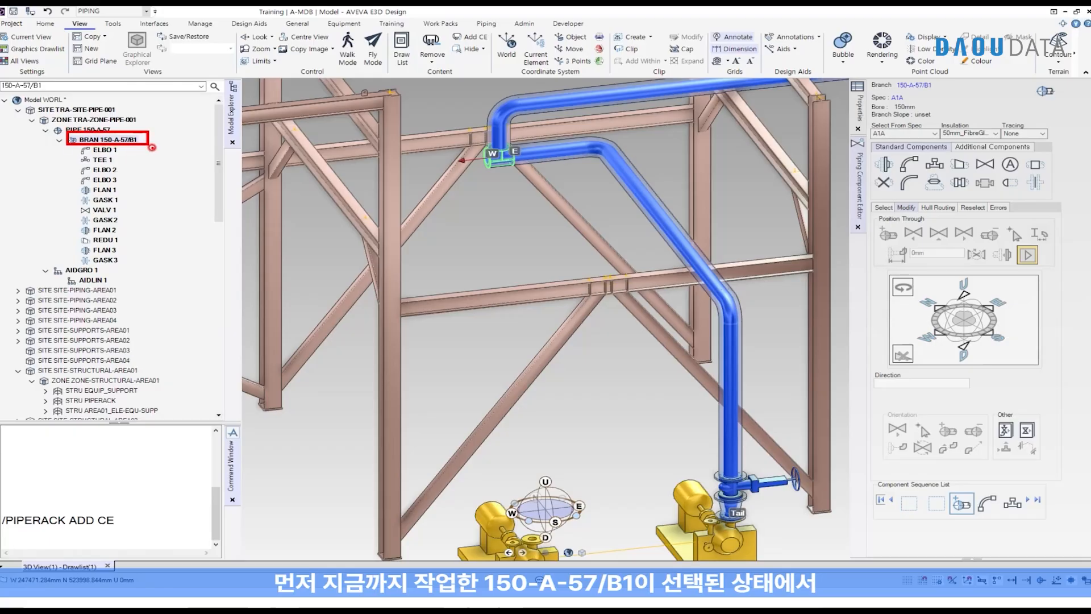
{"action": "left_click", "coordinate": [45, 24]}
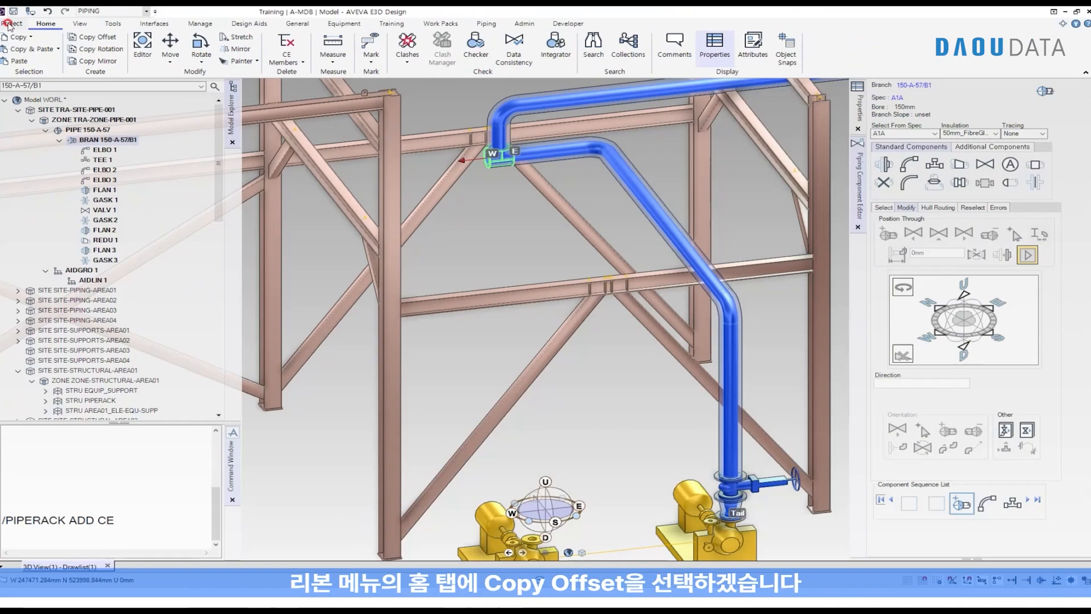
{"action": "left_click", "coordinate": [32, 36]}
{"action": "left_click_drag", "start_coordinate": [57, 31], "coordinate": [128, 44]}
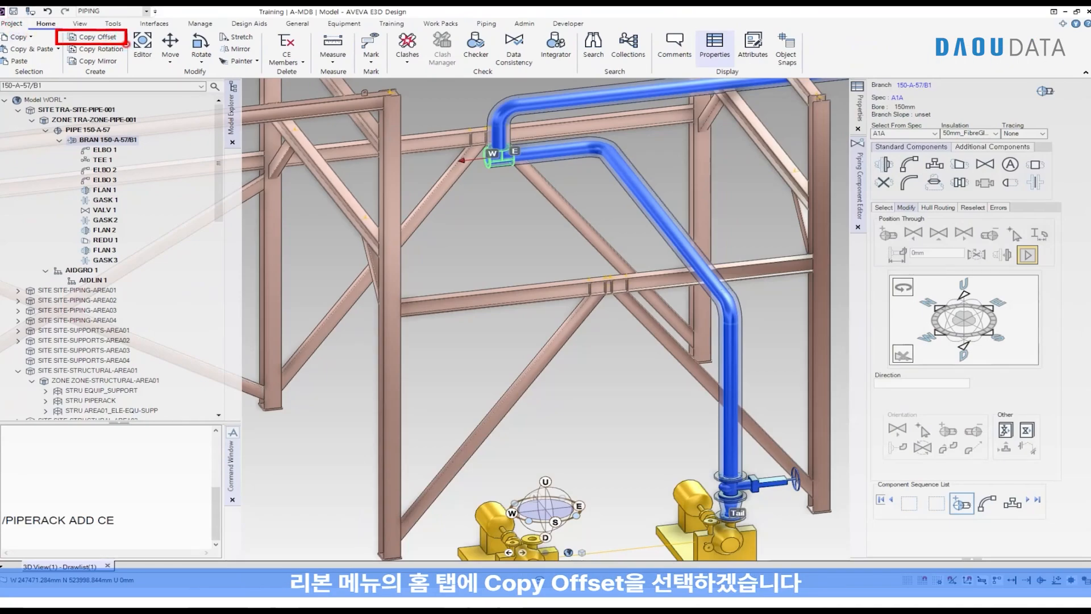
{"action": "key", "text": "Escape"}
{"action": "left_click", "coordinate": [119, 39]}
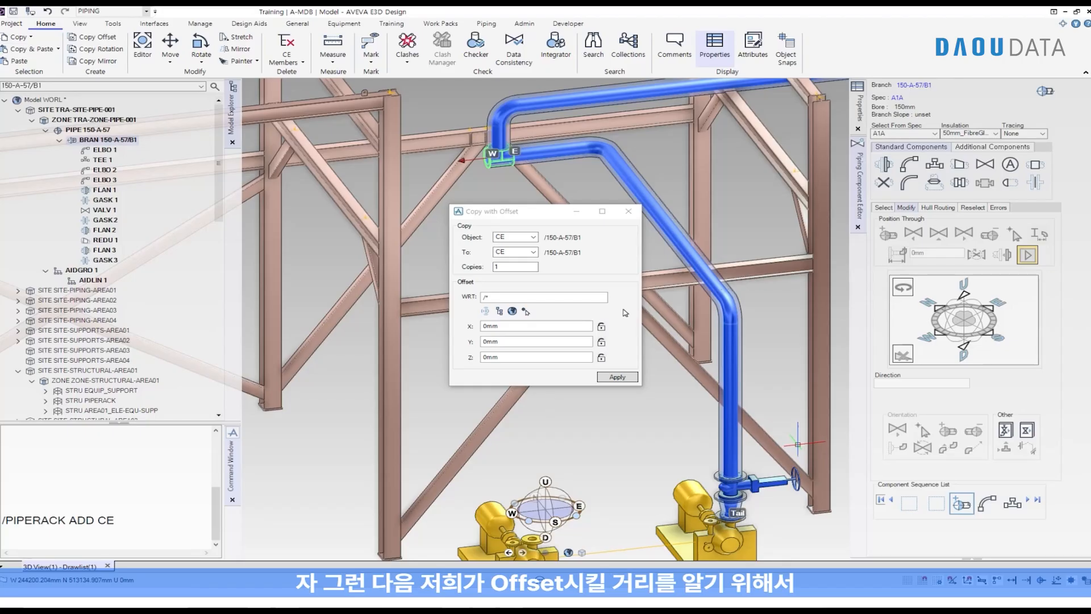
Measure the distance between pump P1502A and the neighbouring pump that the branch already serves
{"action": "scroll", "coordinate": [795, 439], "scroll_direction": "down", "scroll_amount": 3}
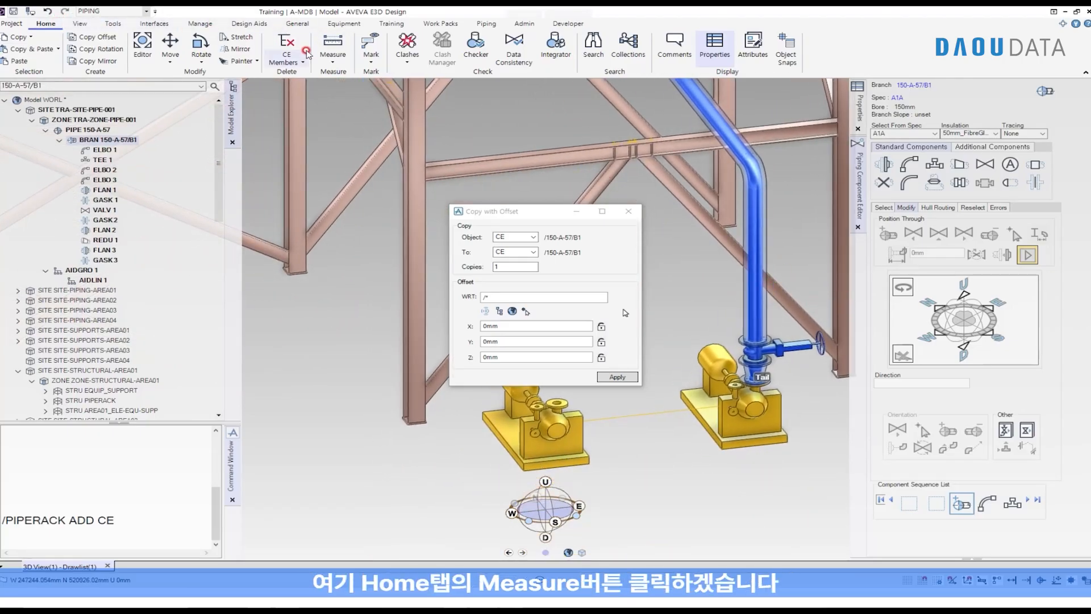
{"action": "left_click", "coordinate": [319, 36]}
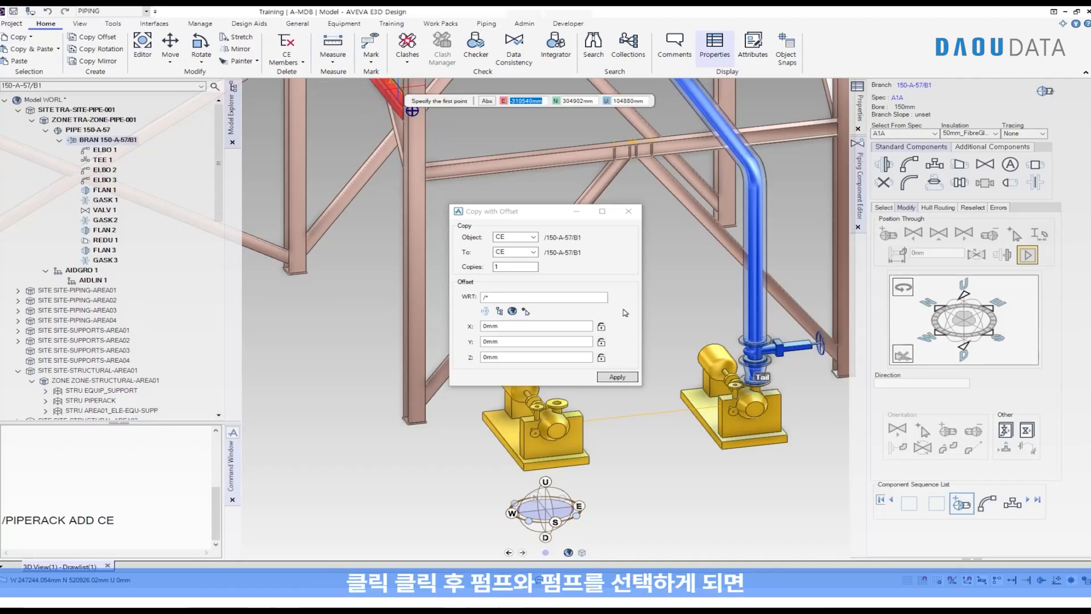
{"action": "left_click", "coordinate": [552, 424]}
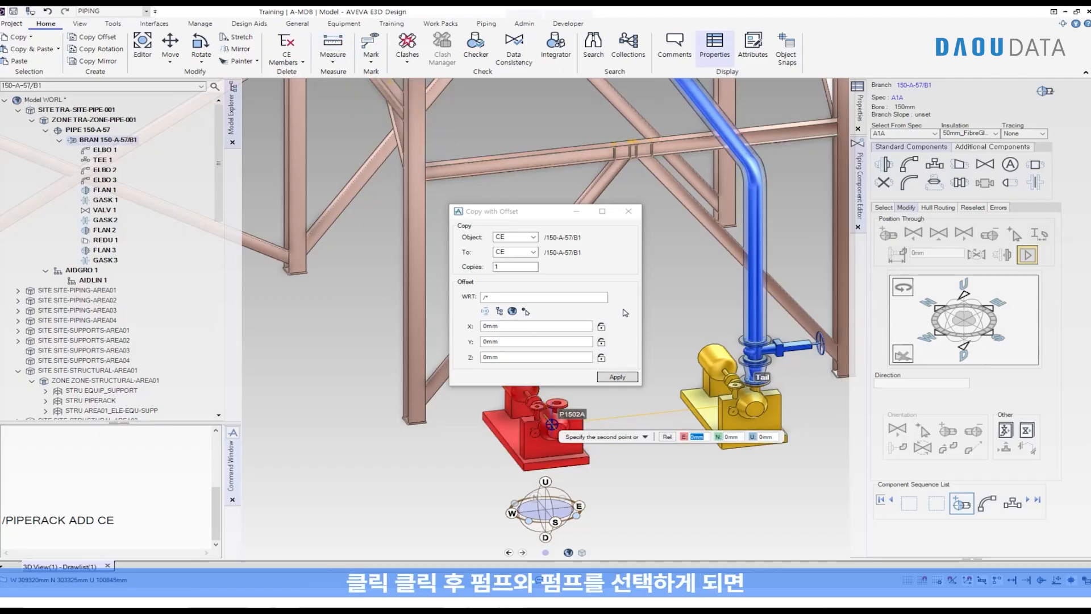
{"action": "left_click", "coordinate": [743, 403]}
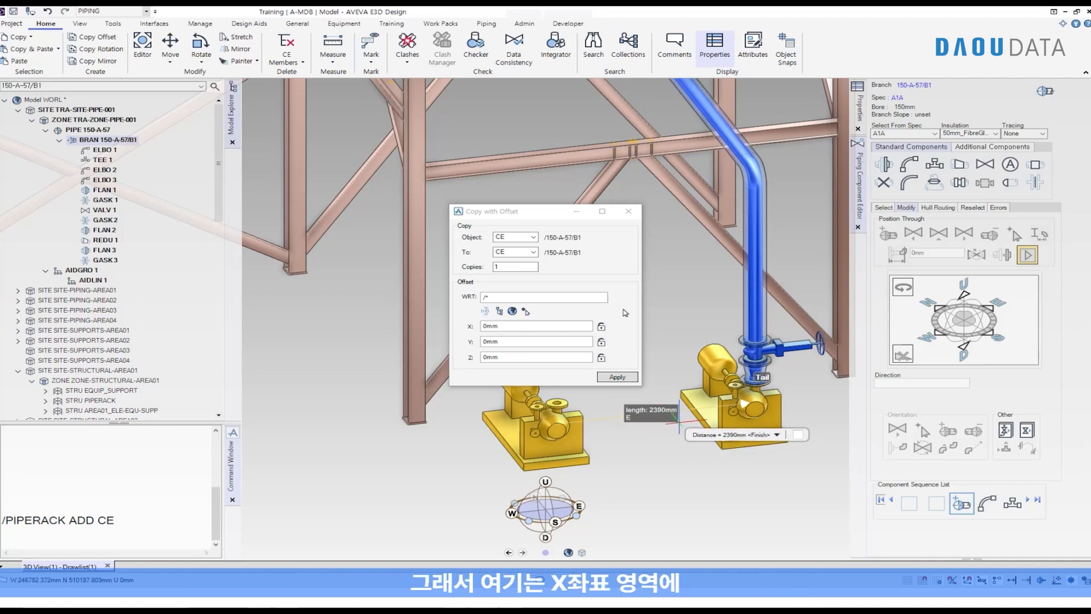
Copy the branch once with an X offset of -2390 mm, retain the copy, and close the copy settings and the measurement
{"action": "left_click", "coordinate": [503, 325]}
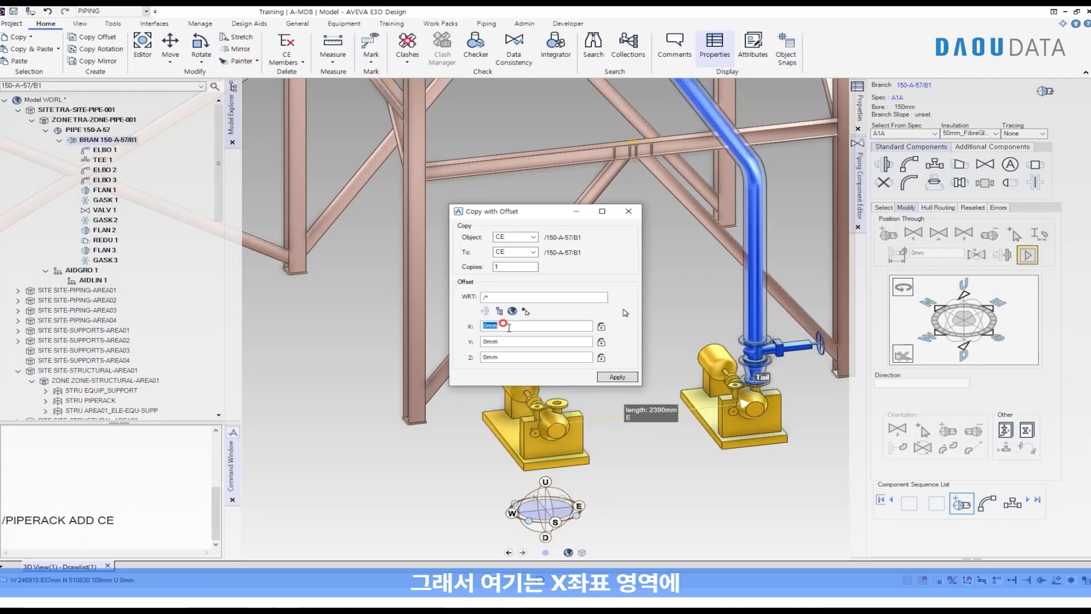
{"action": "type", "text": "-239"}
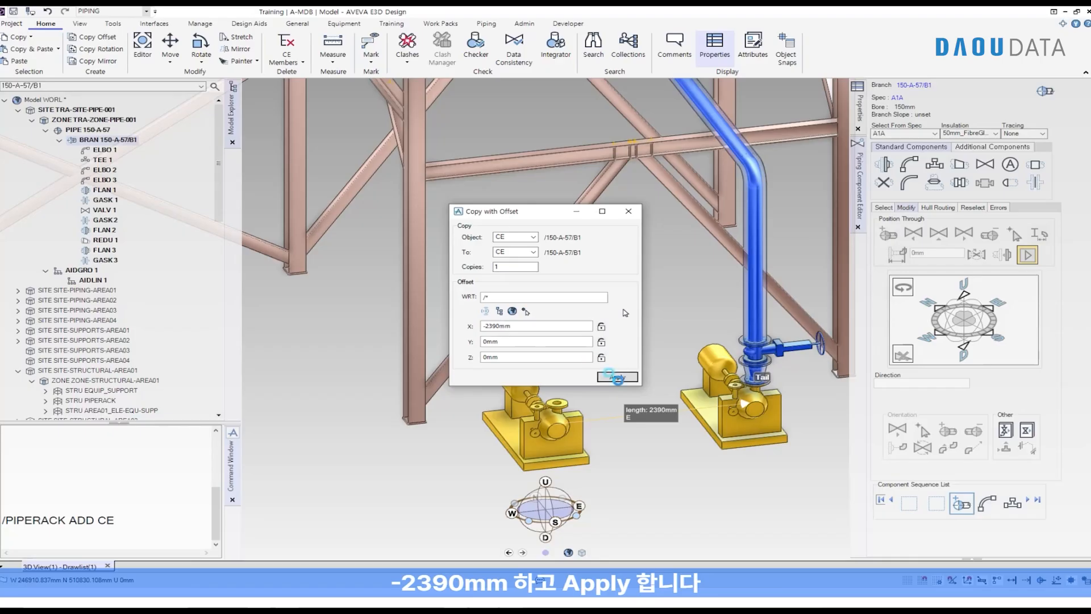
{"action": "left_click", "coordinate": [616, 376]}
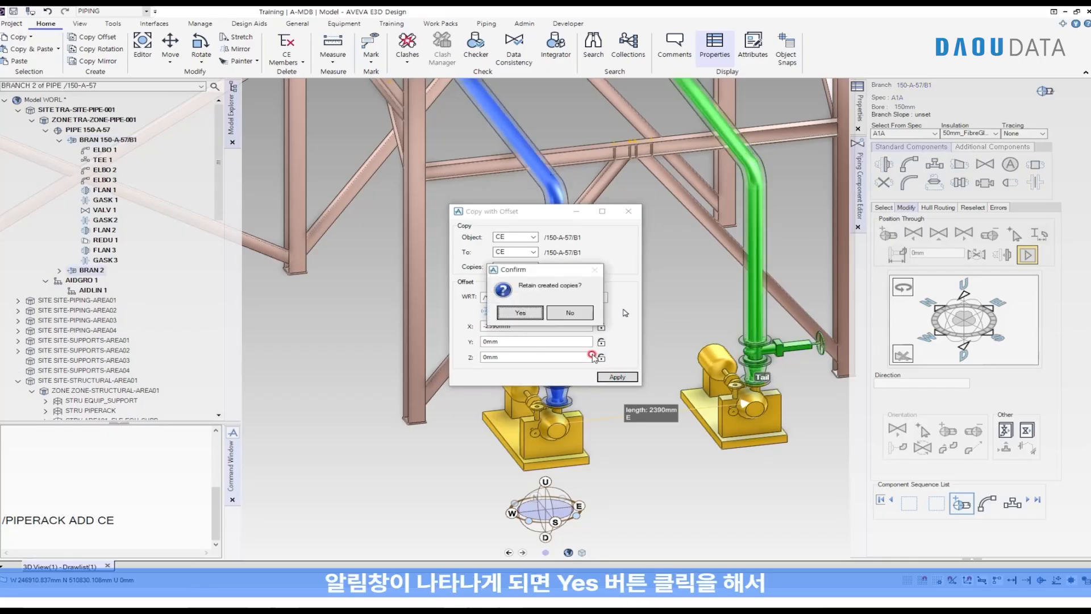
{"action": "left_click", "coordinate": [489, 295]}
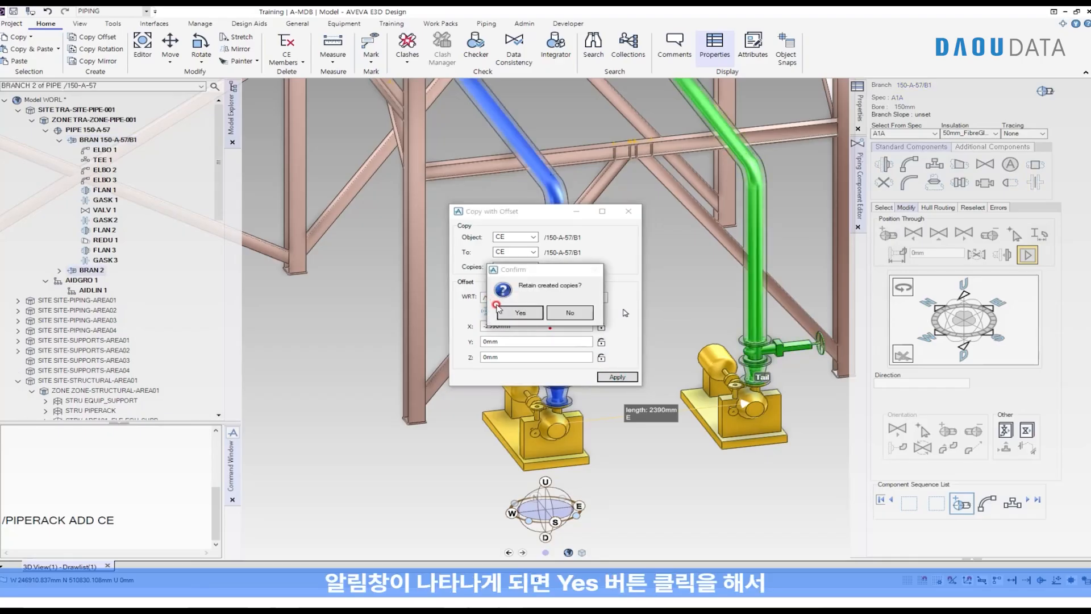
{"action": "left_click", "coordinate": [531, 313]}
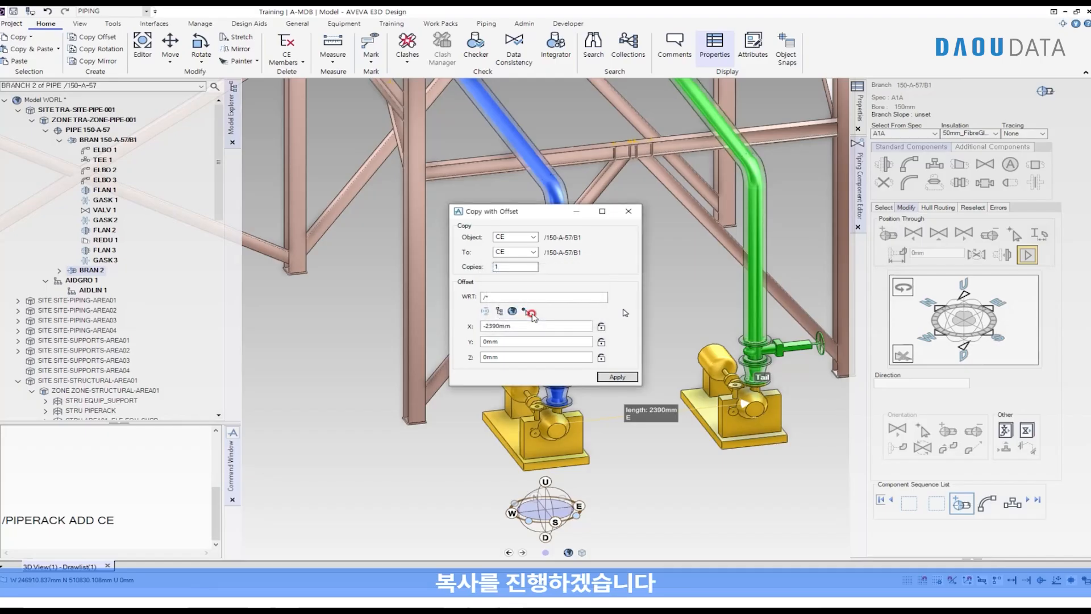
{"action": "left_click", "coordinate": [623, 225]}
{"action": "left_click", "coordinate": [628, 211]}
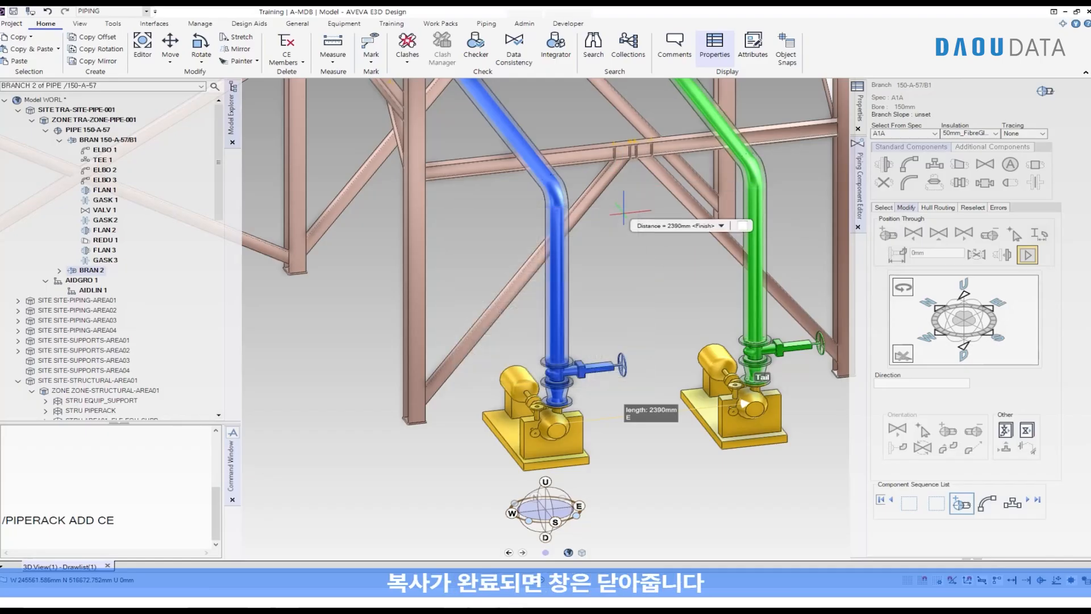
{"action": "key", "text": "Escape"}
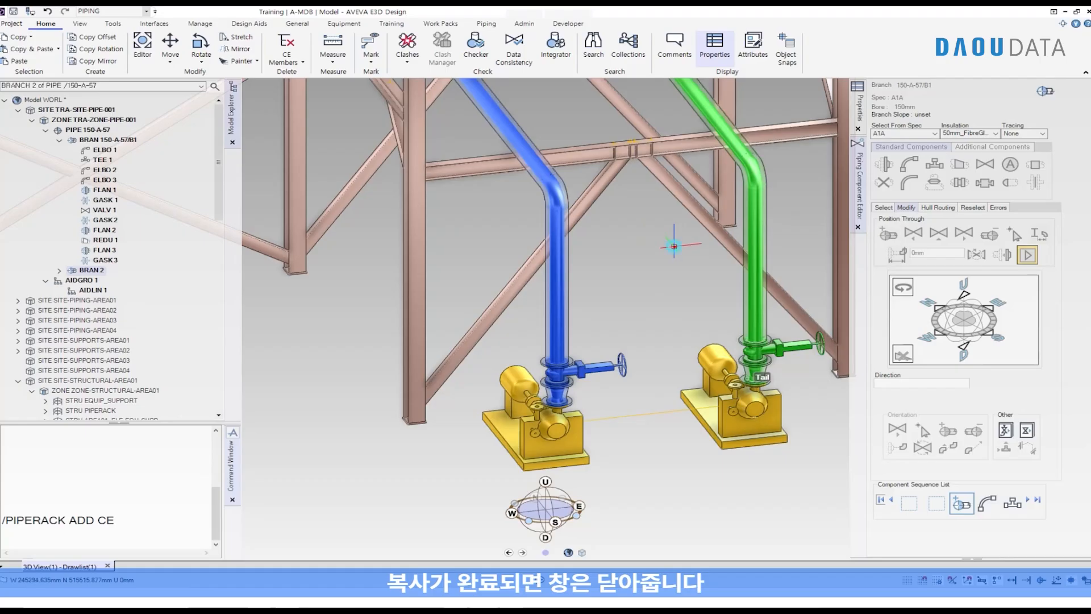
{"action": "mouse_move", "coordinate": [753, 392]}
{"action": "left_mouse_down"}
{"action": "mouse_move", "coordinate": [607, 416]}
{"action": "mouse_move", "coordinate": [789, 257]}
{"action": "mouse_move", "coordinate": [732, 409]}
{"action": "left_mouse_up"}
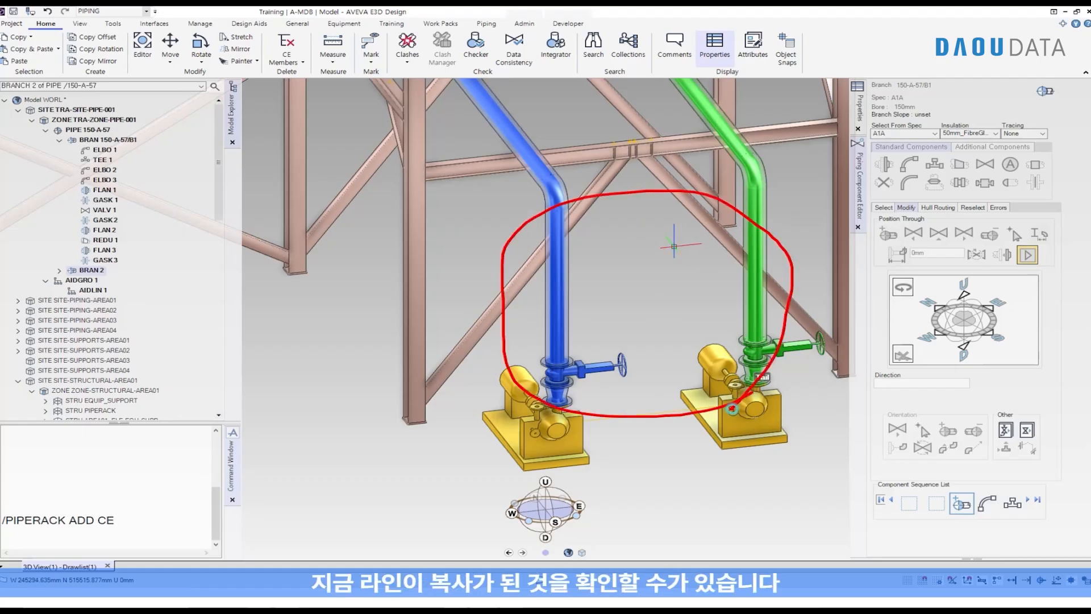
{"action": "key", "text": "Escape"}
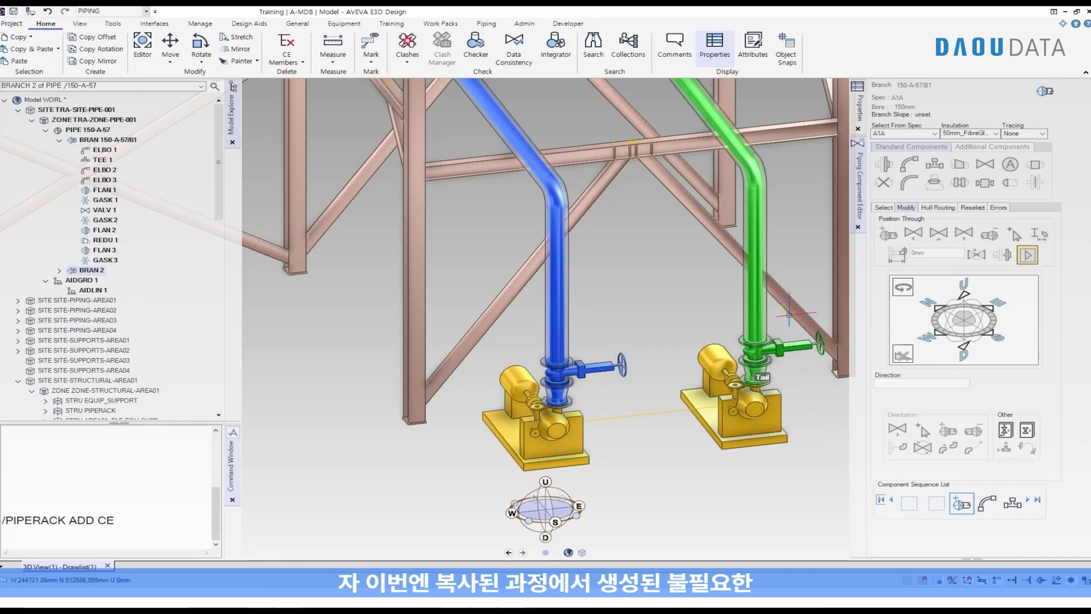
Delete the range from the first elbow to the tee at the upper end of the copied branch, confirming the deletion
{"action": "middle_click_drag", "start_coordinate": [751, 249], "coordinate": [774, 390]}
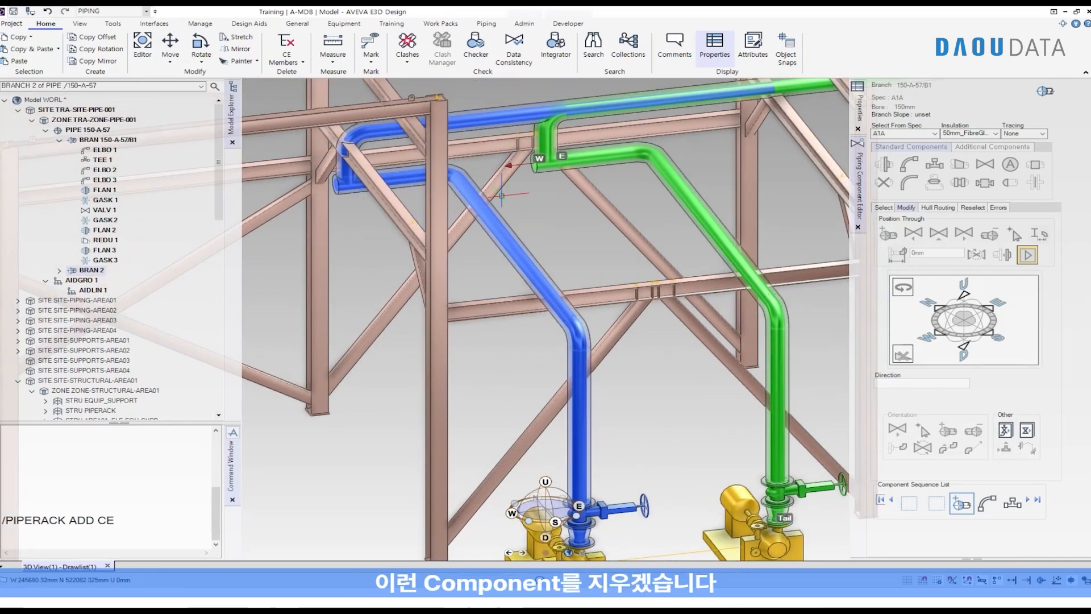
{"action": "middle_click_drag", "start_coordinate": [616, 224], "coordinate": [520, 211]}
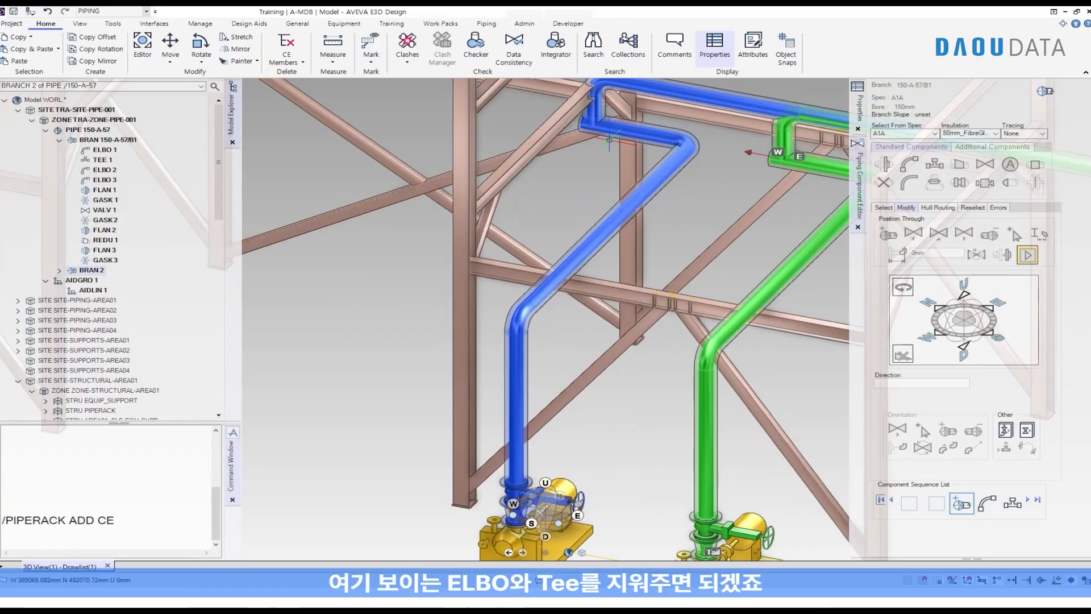
{"action": "middle_click_drag", "start_coordinate": [617, 147], "coordinate": [616, 231]}
{"action": "left_click_drag", "start_coordinate": [614, 170], "coordinate": [615, 164]}
{"action": "mouse_move", "coordinate": [603, 212]}
{"action": "left_mouse_down"}
{"action": "mouse_move", "coordinate": [564, 215]}
{"action": "mouse_move", "coordinate": [599, 222]}
{"action": "left_mouse_up"}
{"action": "key", "text": "Escape"}
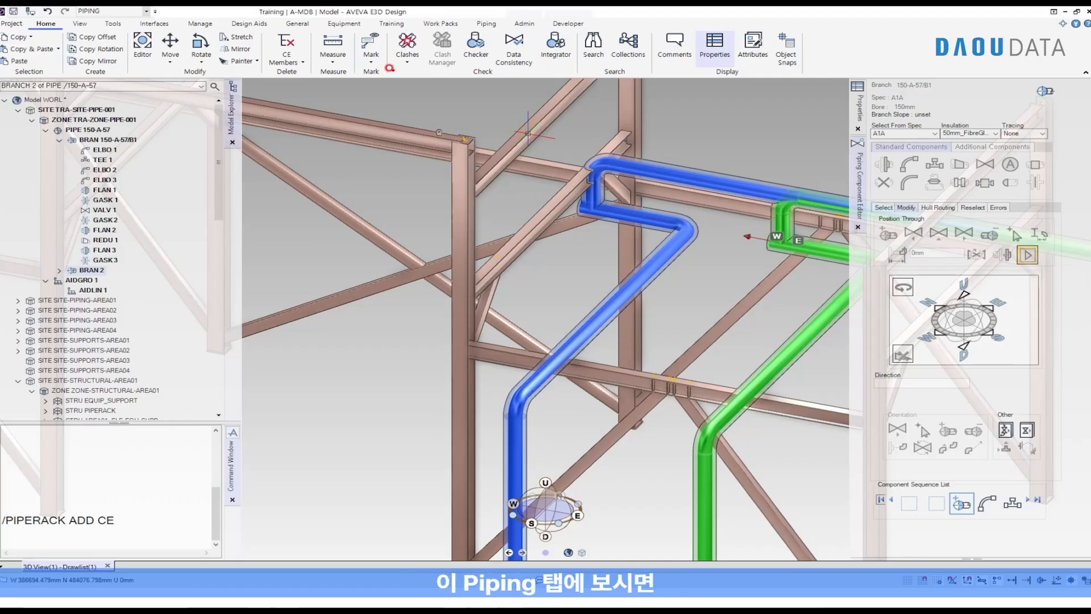
{"action": "left_click", "coordinate": [486, 23]}
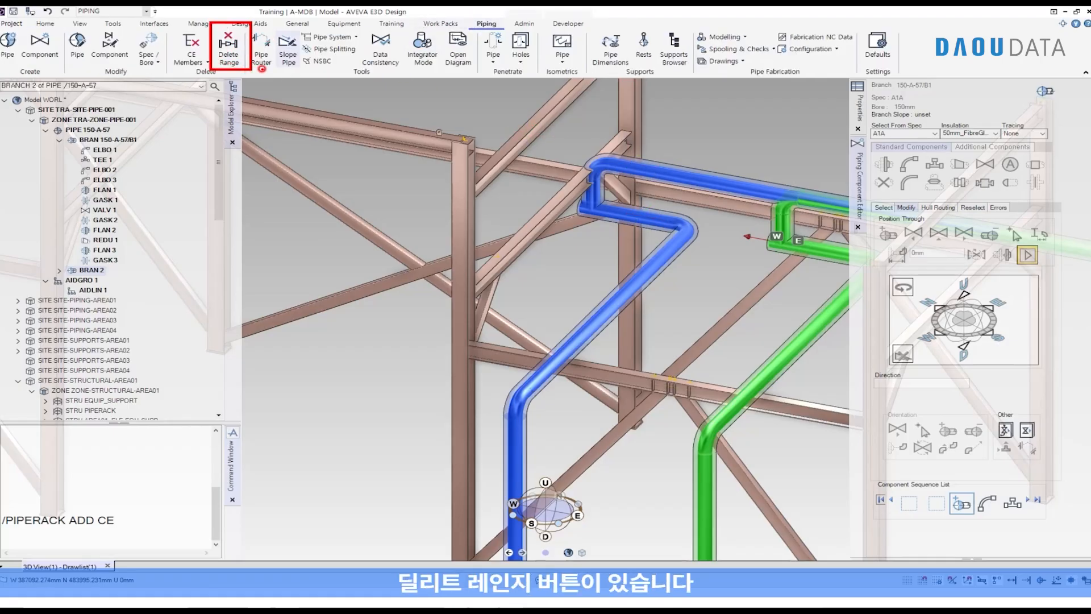
{"action": "left_click", "coordinate": [228, 48]}
{"action": "left_click", "coordinate": [603, 166]}
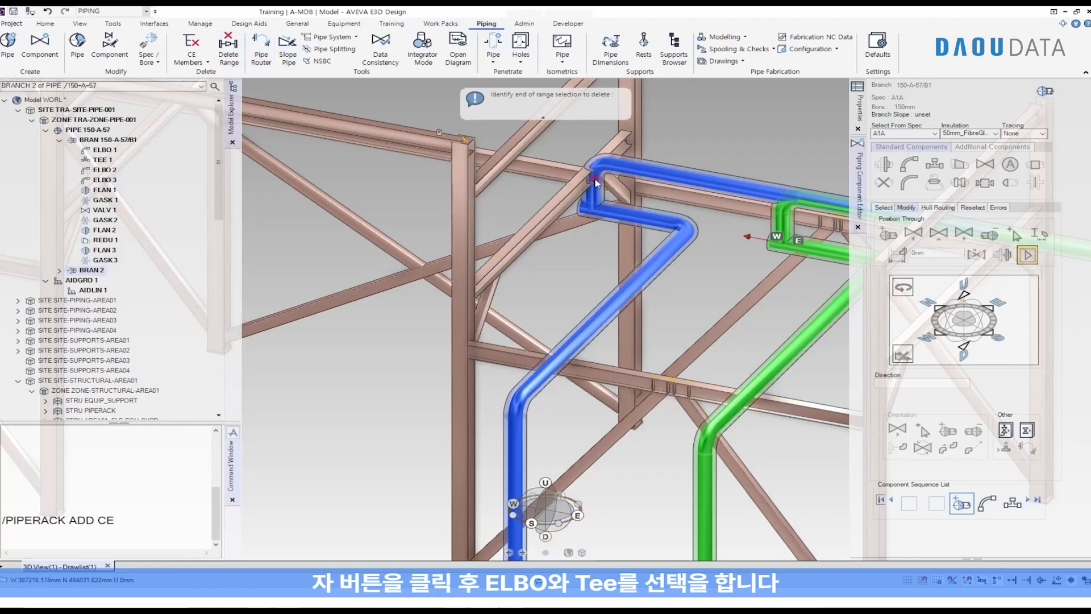
{"action": "left_click", "coordinate": [597, 212]}
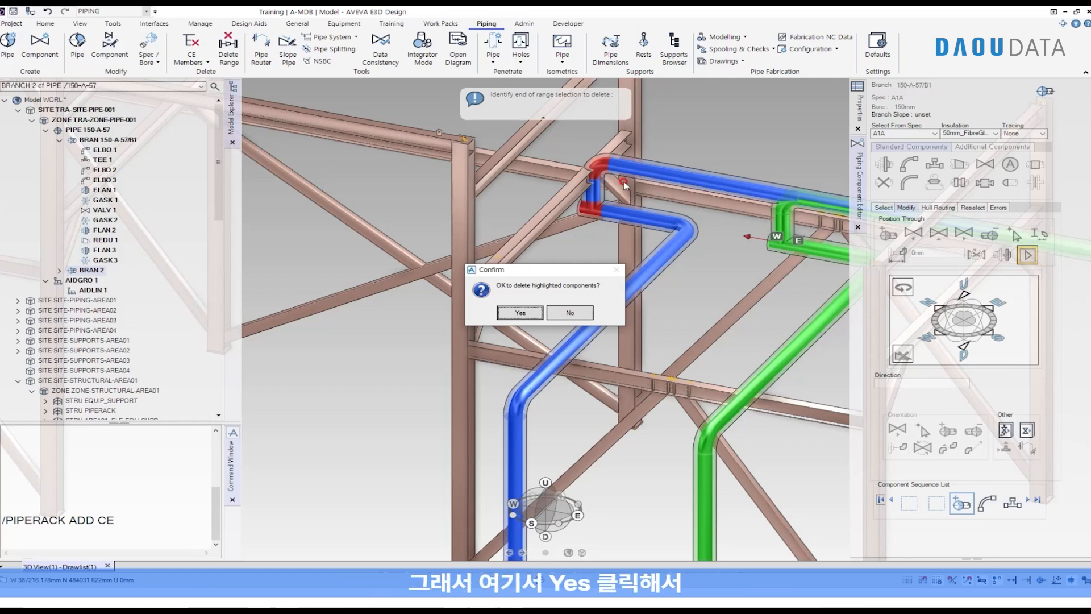
{"action": "left_click", "coordinate": [520, 313]}
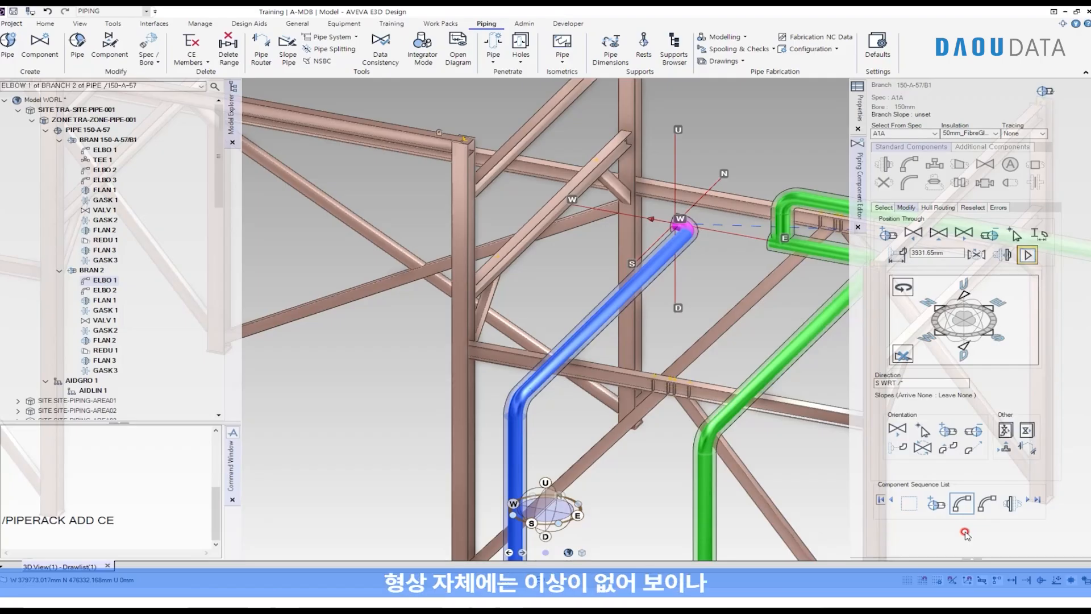
Select the copied branch, BRAN 2 of pipe 150-A-57, and open it for pipe modification
{"action": "scroll", "coordinate": [691, 461], "scroll_direction": "down", "scroll_amount": 3}
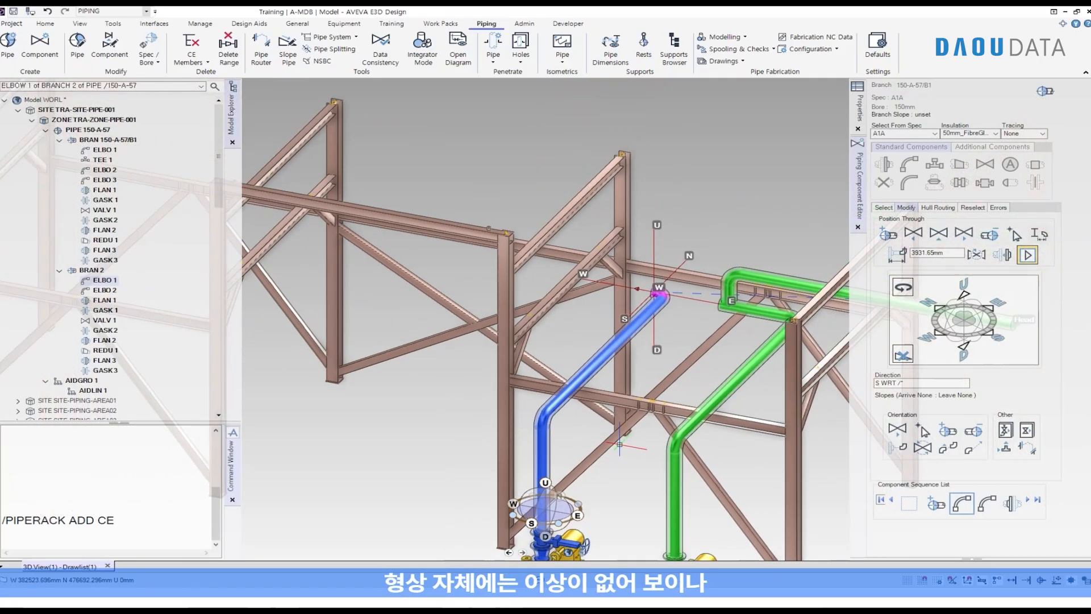
{"action": "middle_click_drag", "start_coordinate": [623, 446], "coordinate": [632, 284]}
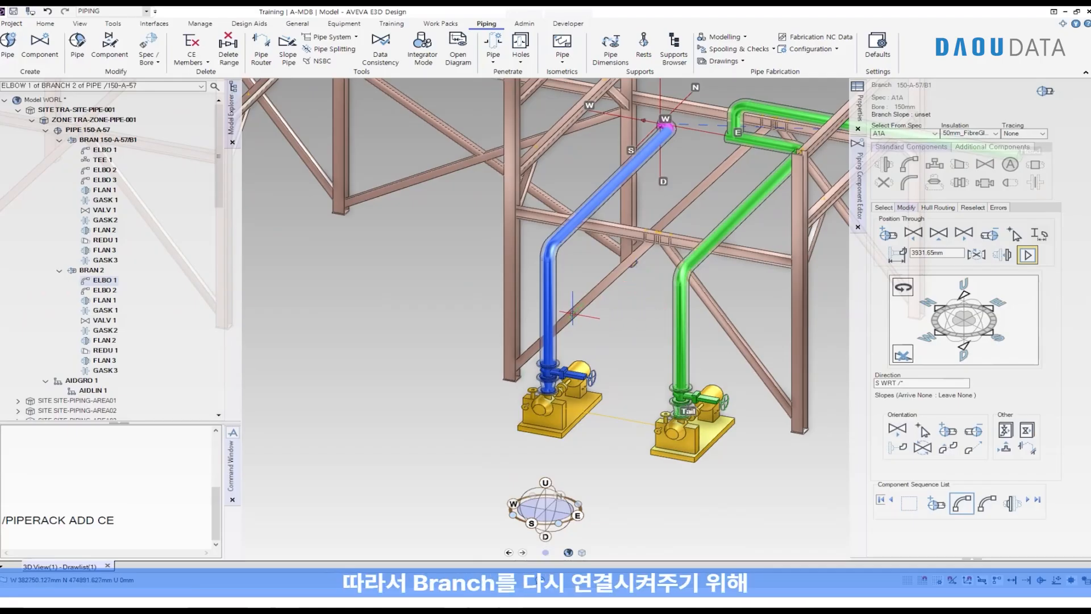
{"action": "middle_click_drag", "start_coordinate": [584, 313], "coordinate": [651, 317], "text": "shift"}
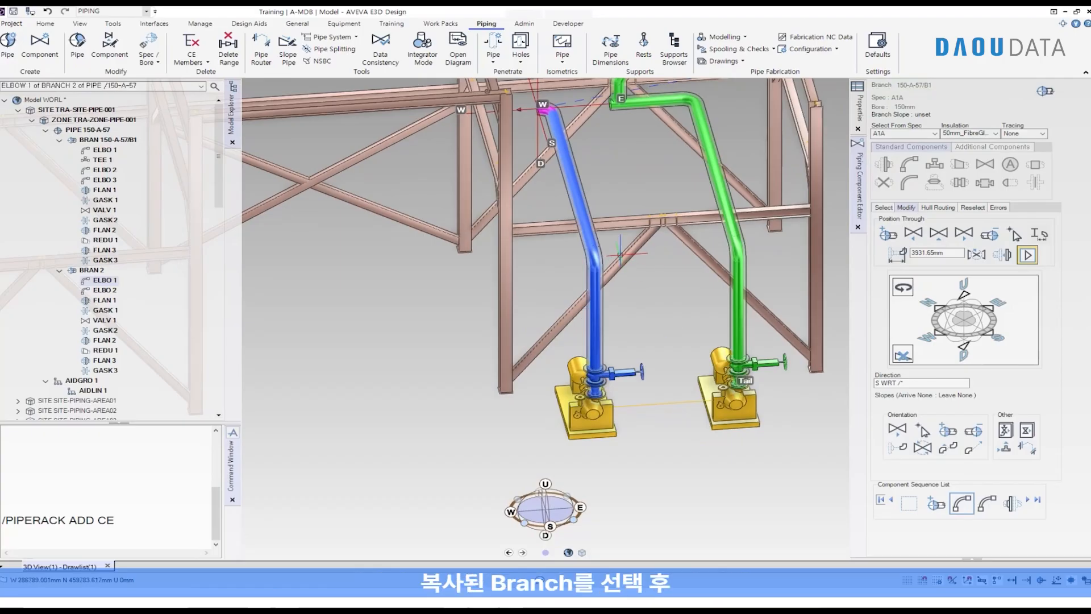
{"action": "left_click", "coordinate": [578, 199]}
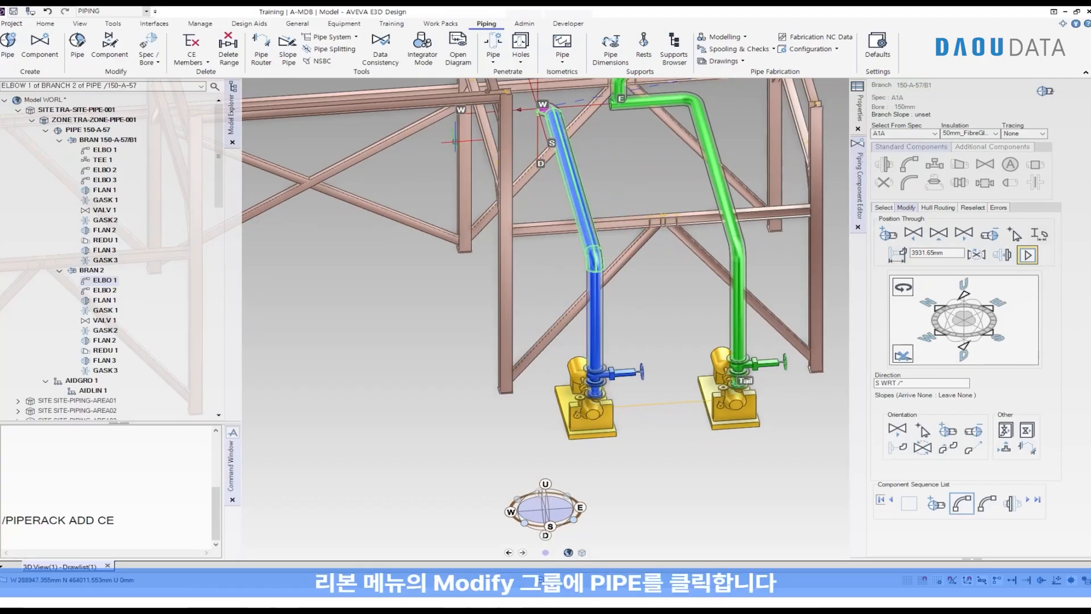
{"action": "left_click", "coordinate": [101, 54]}
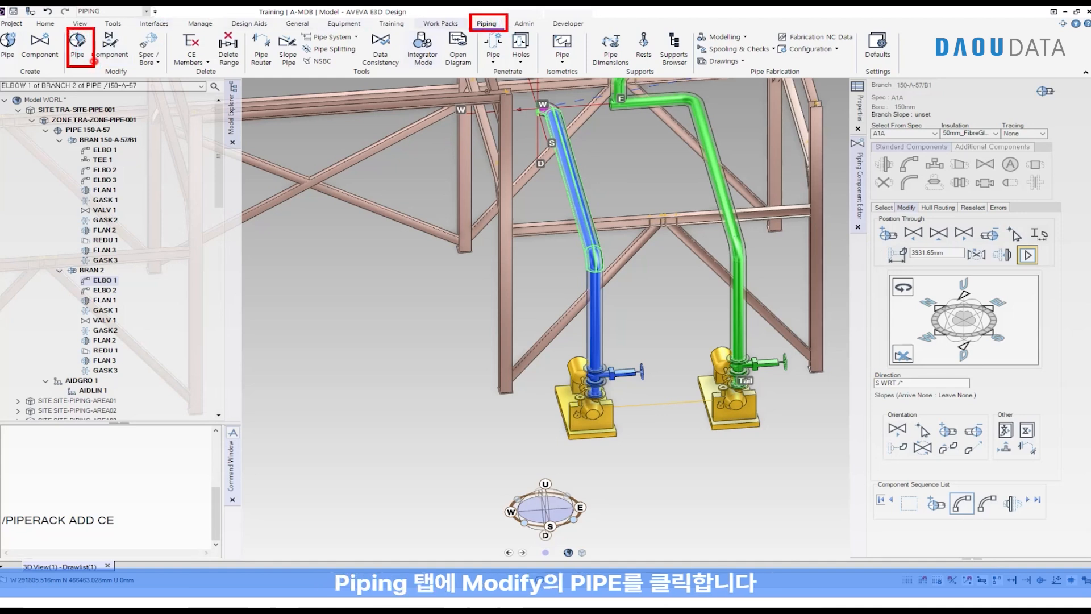
{"action": "left_click", "coordinate": [93, 61]}
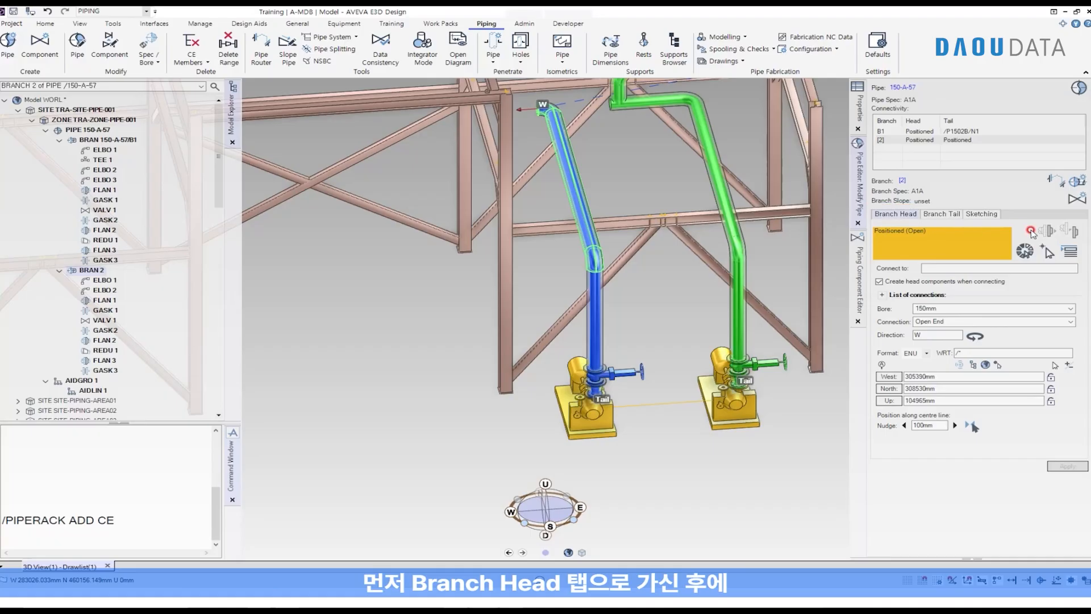
Connect the head of the copied branch to TEE 1 of branch 150-A-57/B1 by picking the tee in the model
{"action": "left_click", "coordinate": [1049, 253]}
{"action": "middle_click_drag", "start_coordinate": [668, 141], "coordinate": [689, 246]}
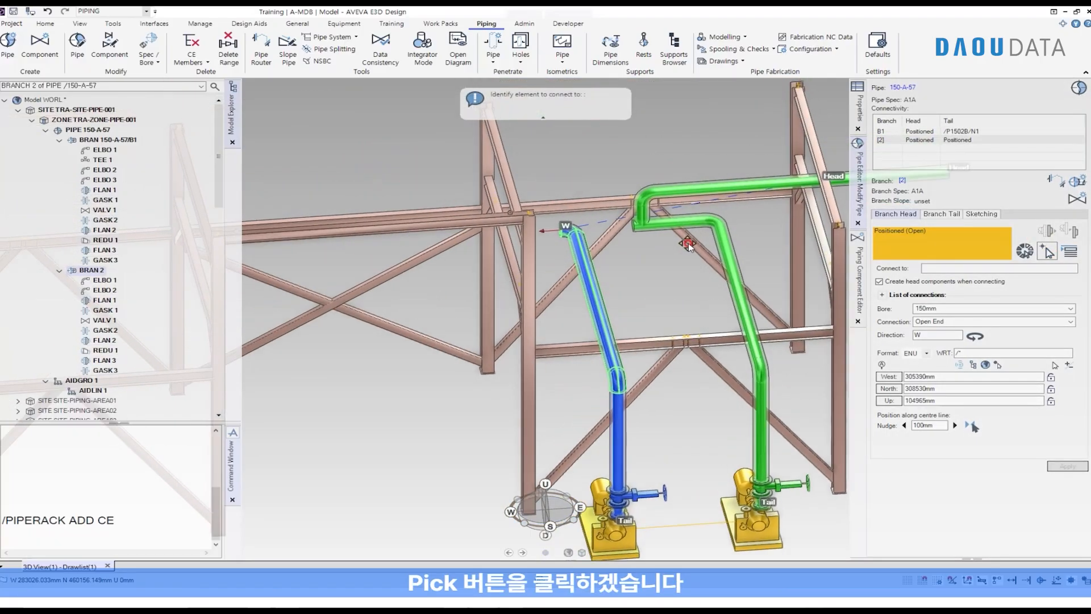
{"action": "scroll", "coordinate": [659, 238], "scroll_direction": "up", "scroll_amount": 4}
{"action": "scroll", "coordinate": [627, 231], "scroll_direction": "up", "scroll_amount": 3}
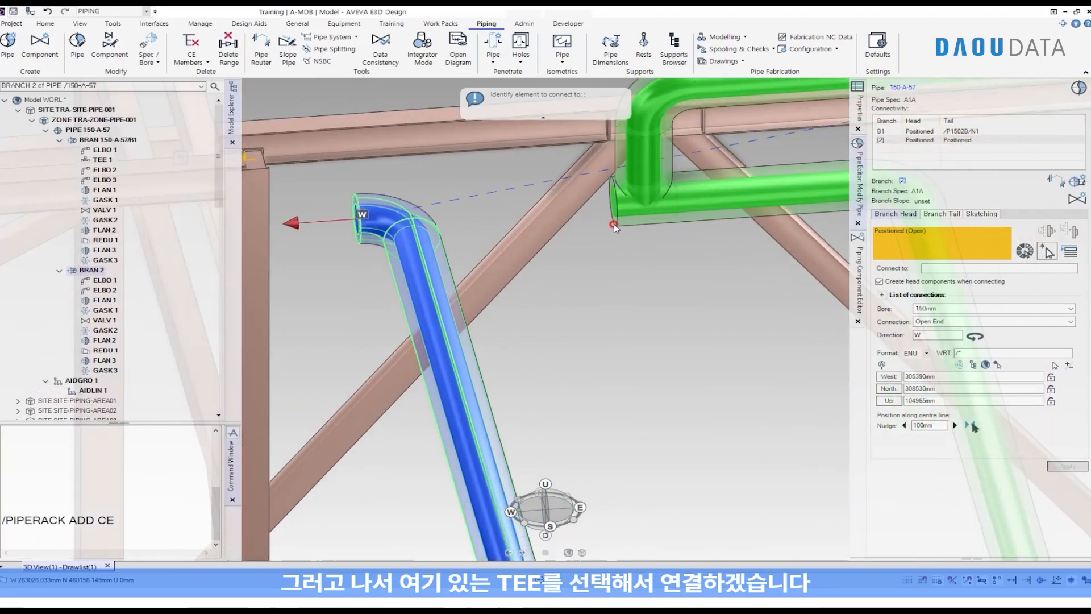
{"action": "left_click", "coordinate": [624, 213]}
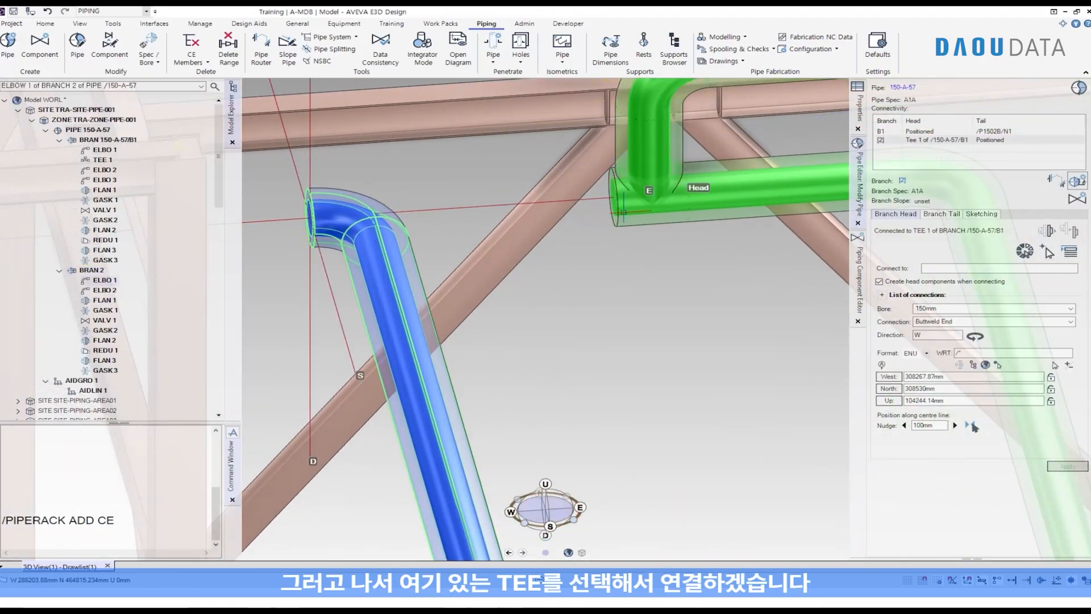
Connect the tail of the copied branch to nozzle P1502A/N1 by picking it on the pump
{"action": "scroll", "coordinate": [624, 212], "scroll_direction": "down", "scroll_amount": 6}
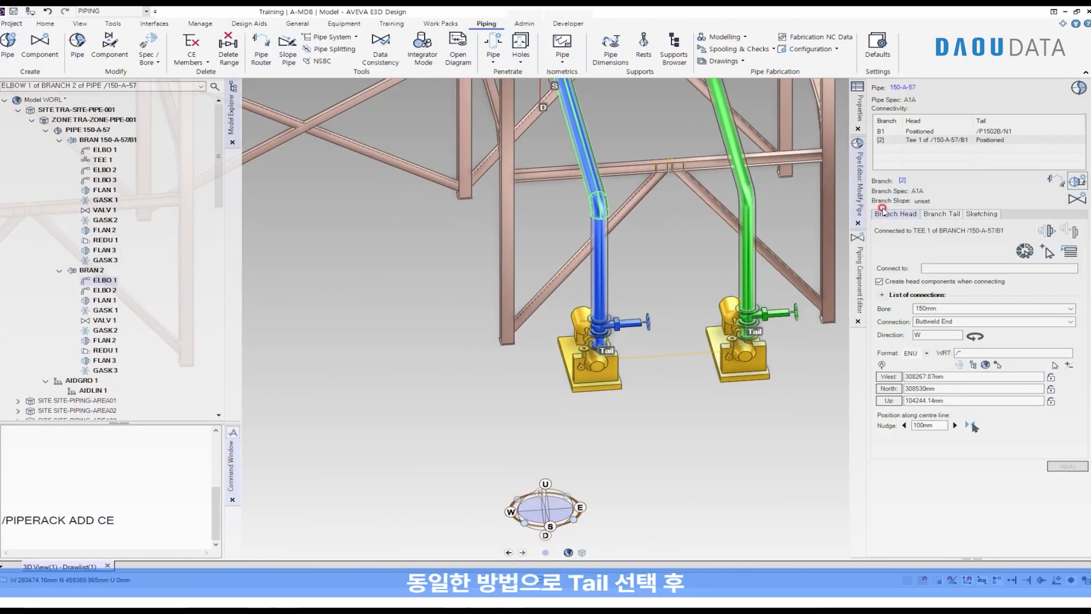
{"action": "left_click", "coordinate": [942, 214]}
{"action": "left_click", "coordinate": [1046, 252]}
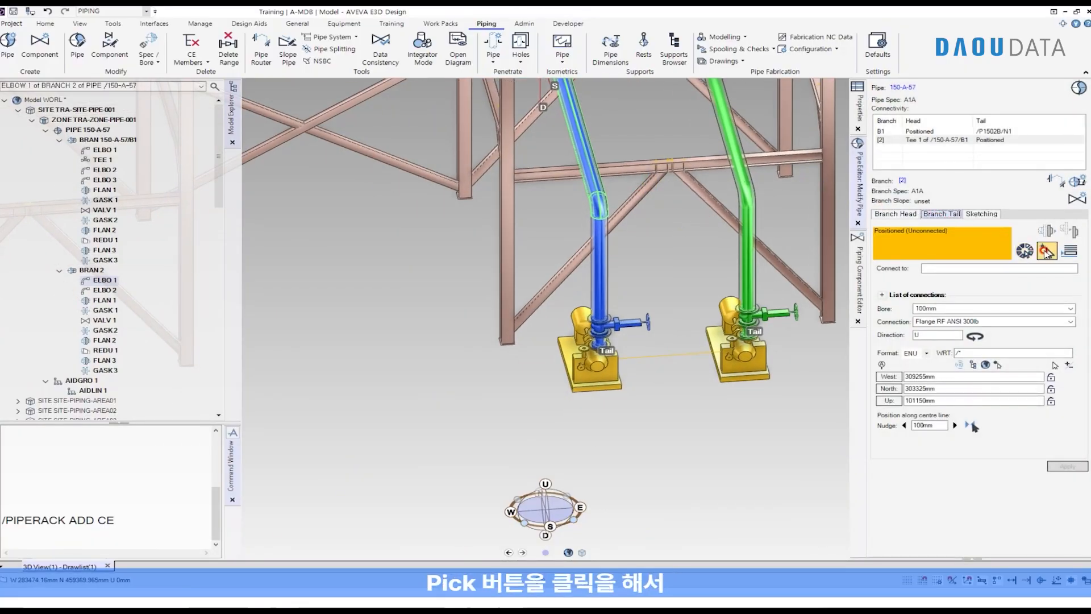
{"action": "left_click", "coordinate": [1046, 252]}
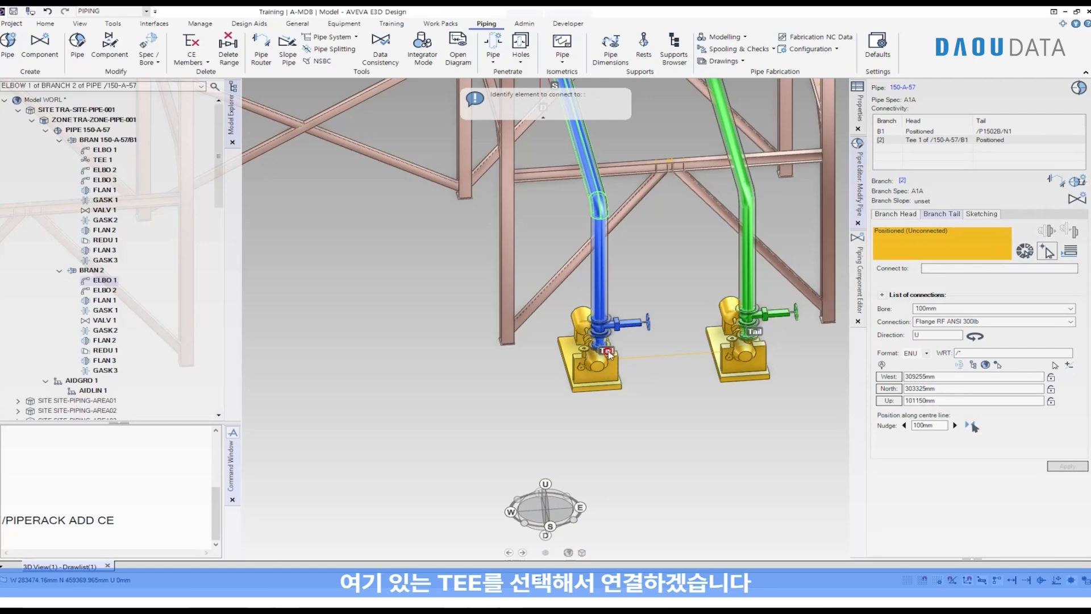
{"action": "scroll", "coordinate": [608, 353], "scroll_direction": "up", "scroll_amount": 8}
{"action": "left_click", "coordinate": [574, 344]}
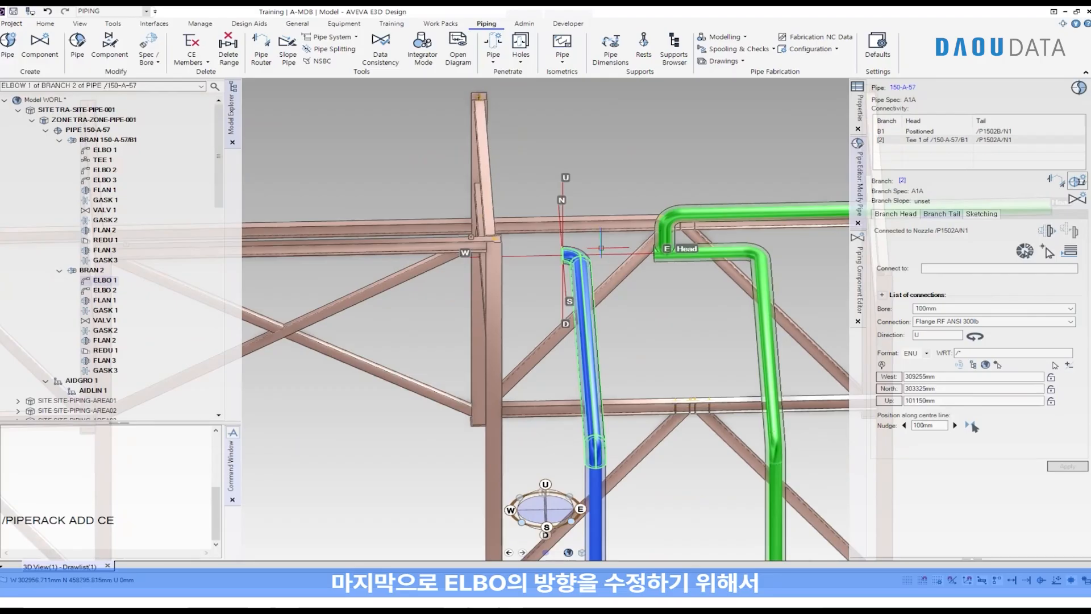
Select the first elbow of the copied branch, BRAN 2, and open it for component modification
{"action": "left_click", "coordinate": [574, 253]}
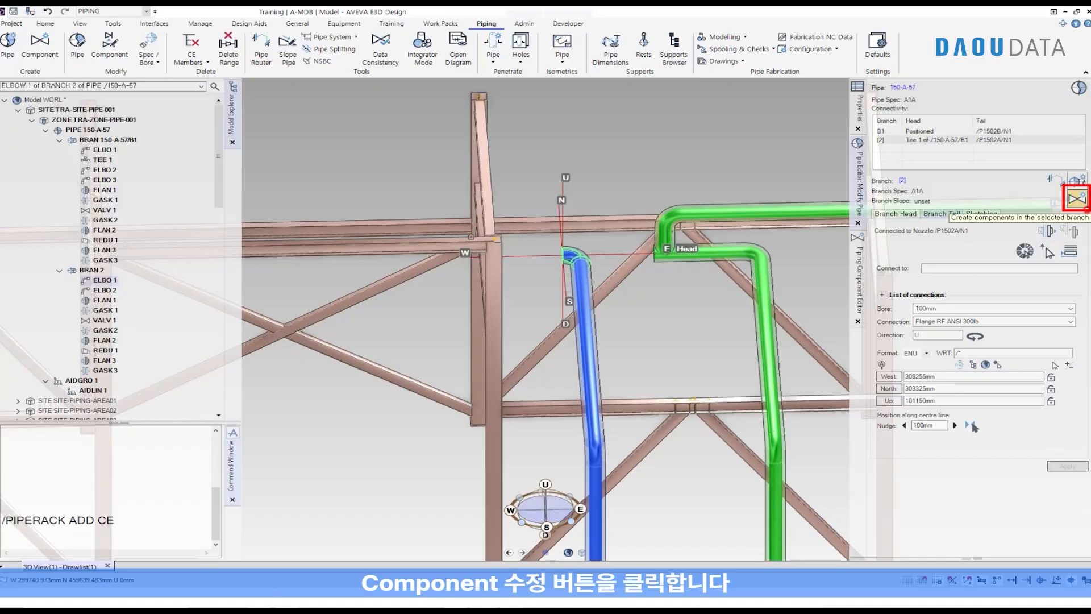
{"action": "left_click", "coordinate": [1080, 201]}
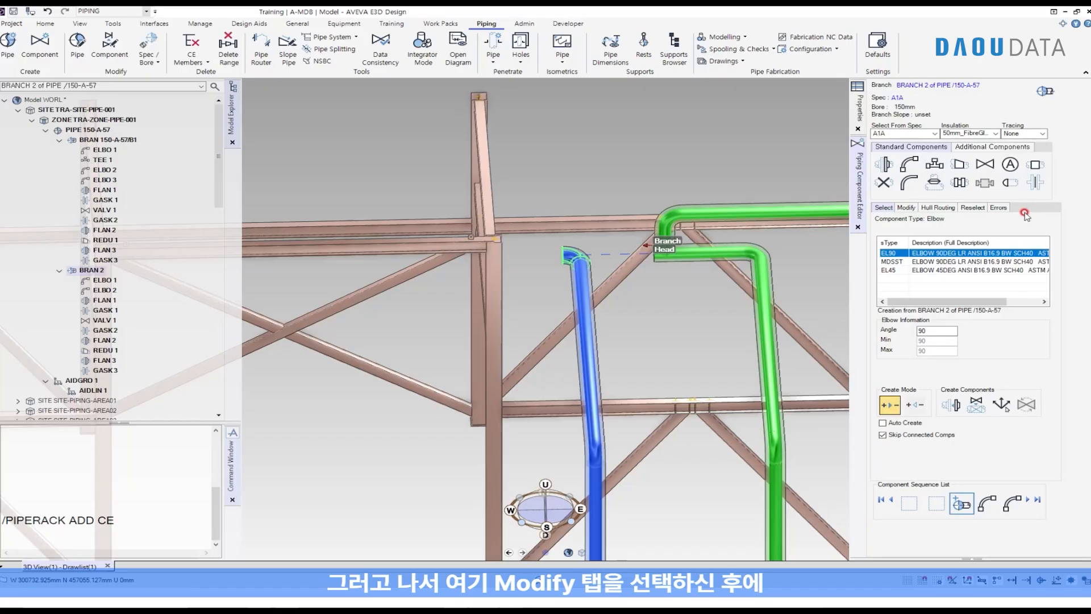
{"action": "left_click", "coordinate": [918, 208]}
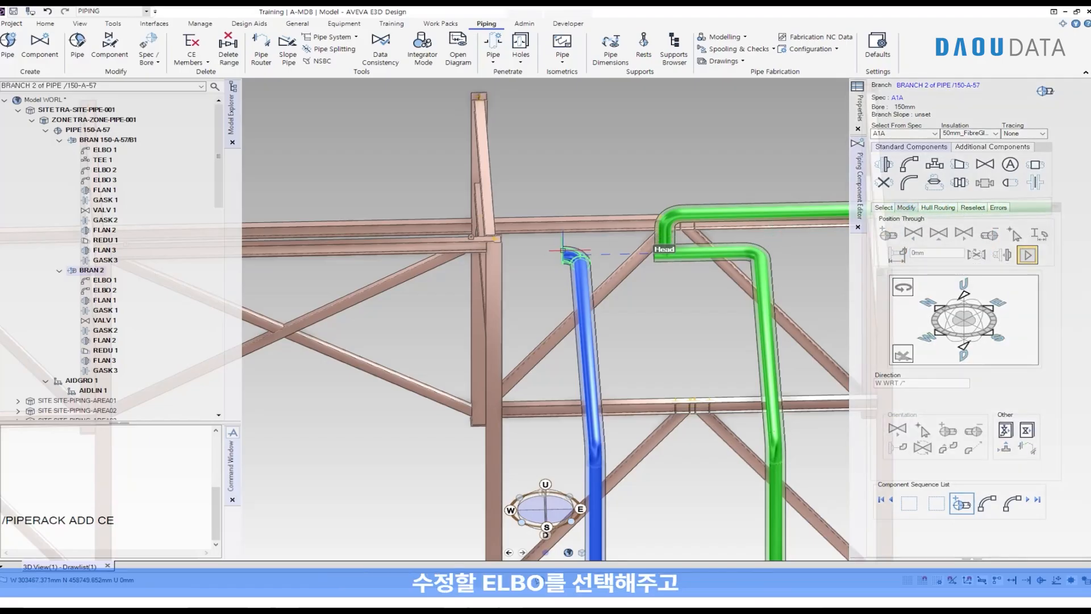
{"action": "left_click", "coordinate": [563, 253]}
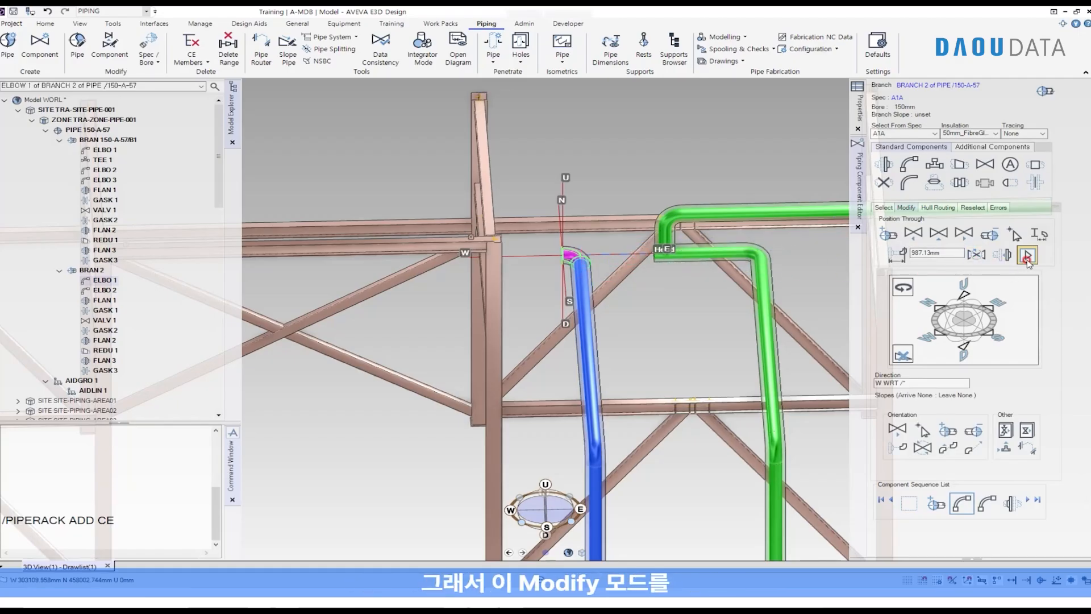
Switch the component editing mode to backwards and direct the first elbow of BRAN 2 east towards the tee
{"action": "left_click", "coordinate": [1029, 255]}
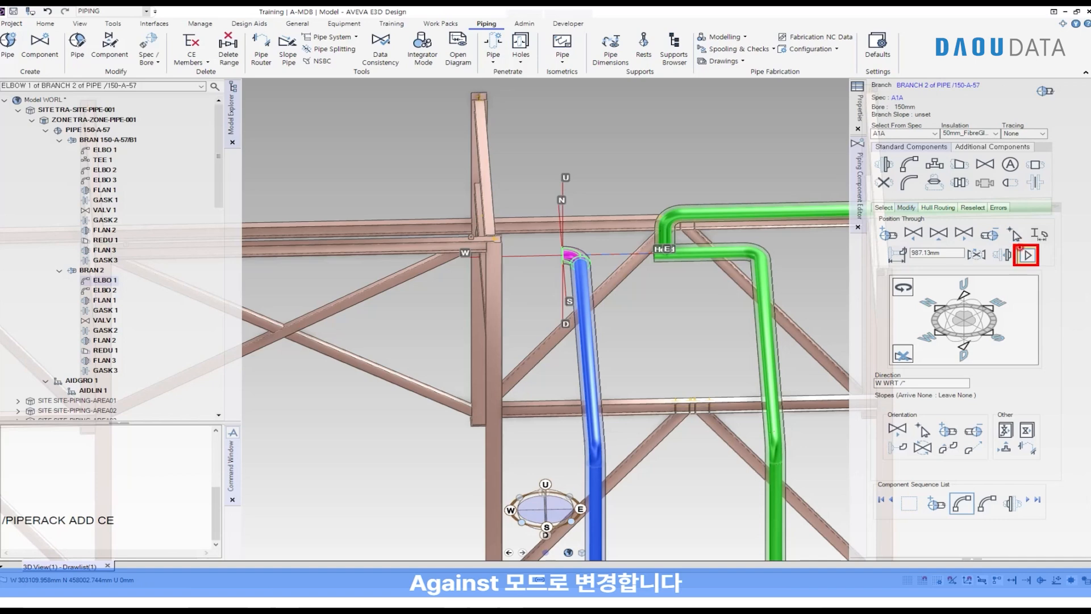
{"action": "scroll", "coordinate": [619, 272], "scroll_direction": "up", "scroll_amount": 2}
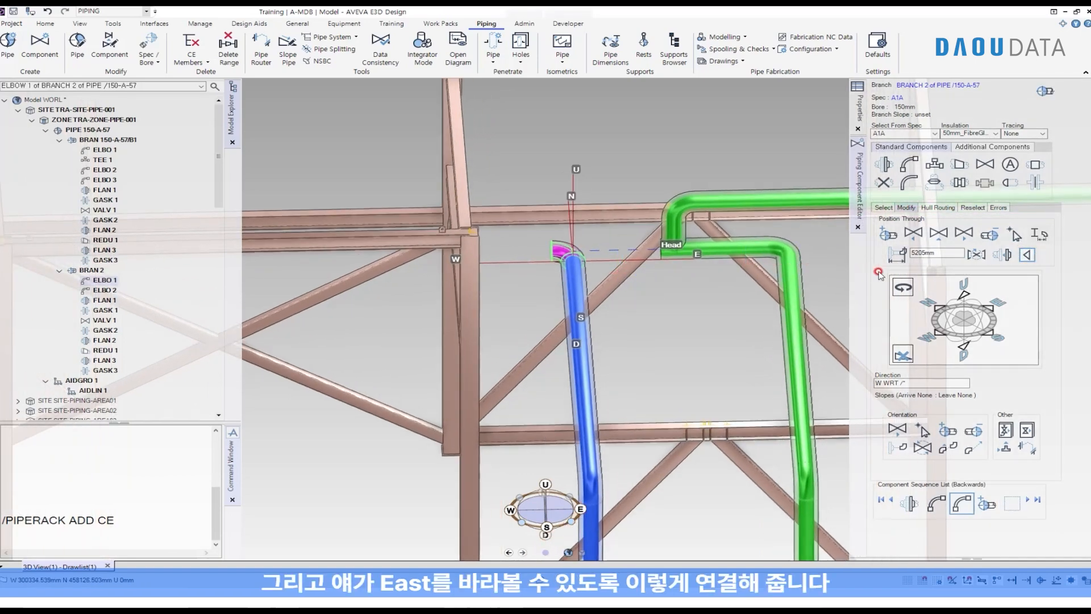
{"action": "left_click", "coordinate": [990, 309]}
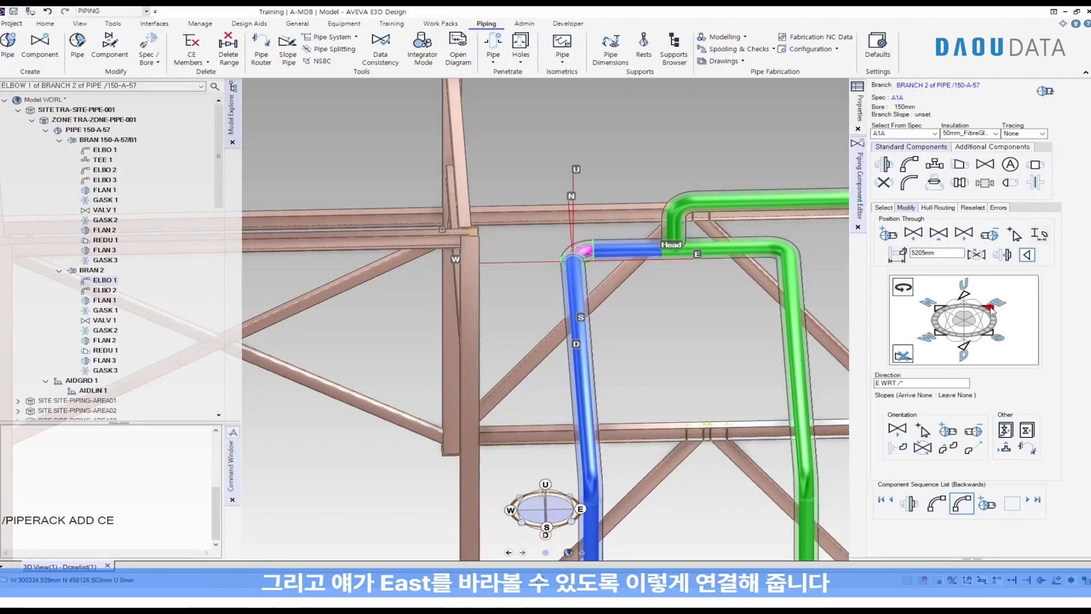
{"action": "scroll", "coordinate": [708, 260], "scroll_direction": "down", "scroll_amount": 4}
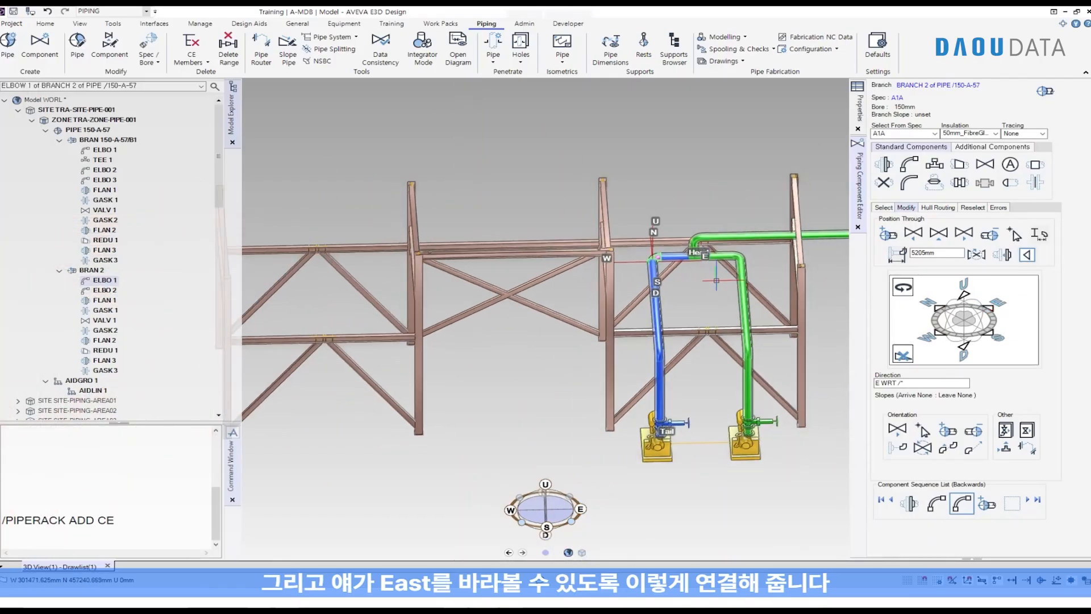
{"action": "middle_click_drag", "start_coordinate": [717, 280], "coordinate": [659, 251]}
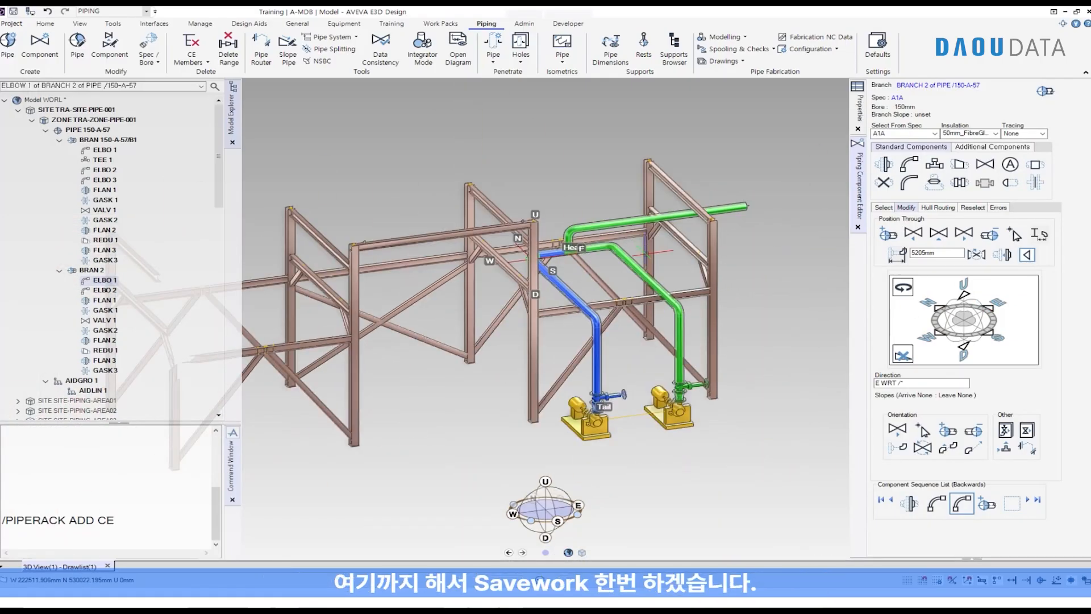
Save the work with Unclaim All enabled
{"action": "left_click", "coordinate": [13, 11]}
{"action": "left_click", "coordinate": [522, 313]}
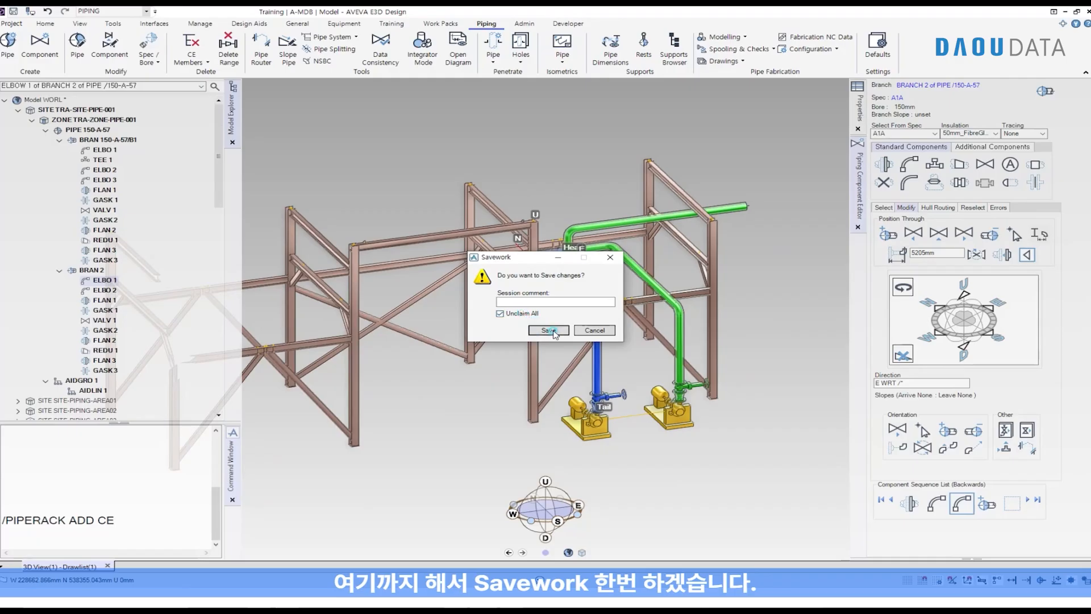
{"action": "left_click", "coordinate": [549, 330]}
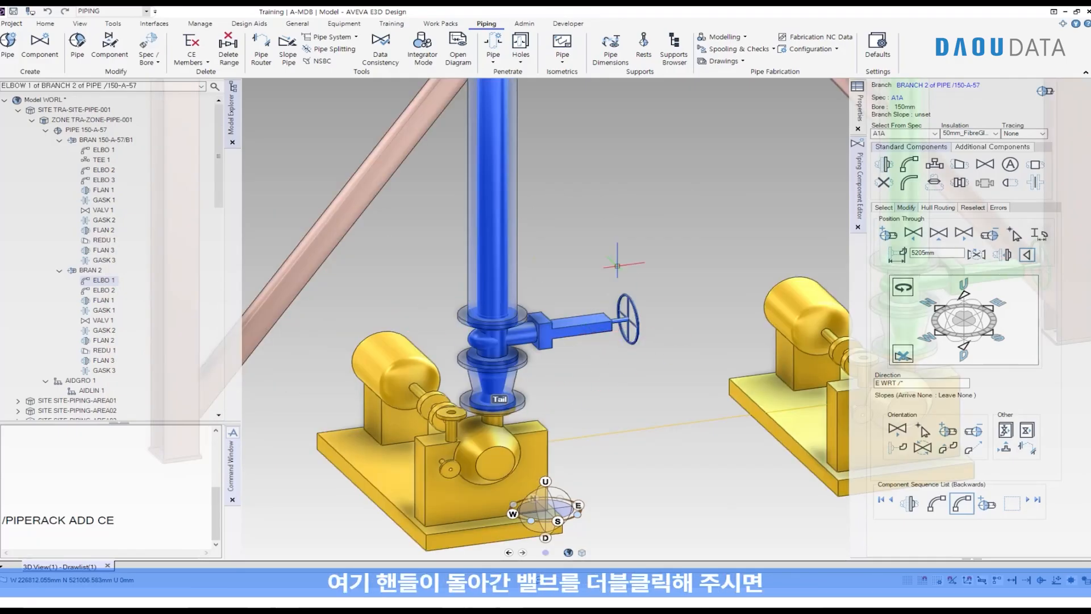
Rotate VALV 1 of BRAN 2 and VALV 1 of branch 150-A-57/B1 about their pipes so both handwheels face south
{"action": "double_click", "coordinate": [572, 328]}
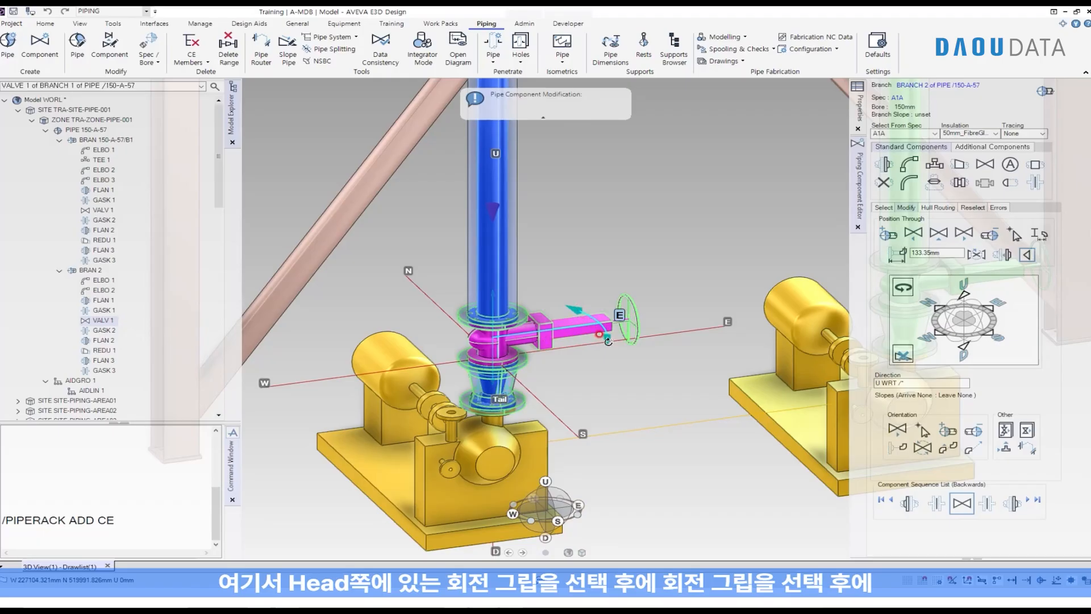
{"action": "left_click_drag", "start_coordinate": [609, 341], "coordinate": [463, 532]}
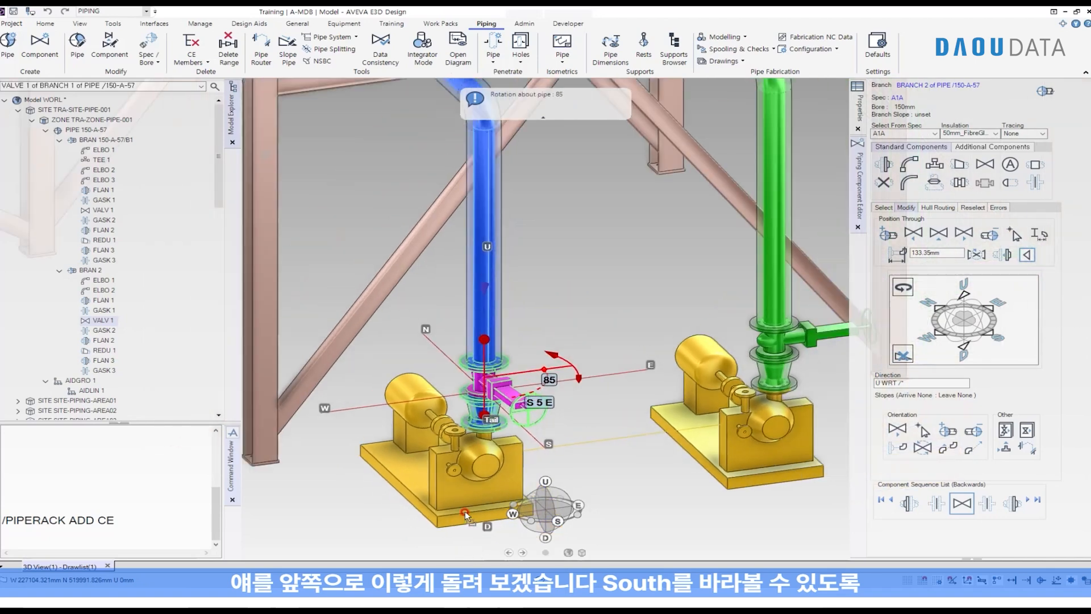
{"action": "left_click_drag", "start_coordinate": [465, 513], "coordinate": [425, 546]}
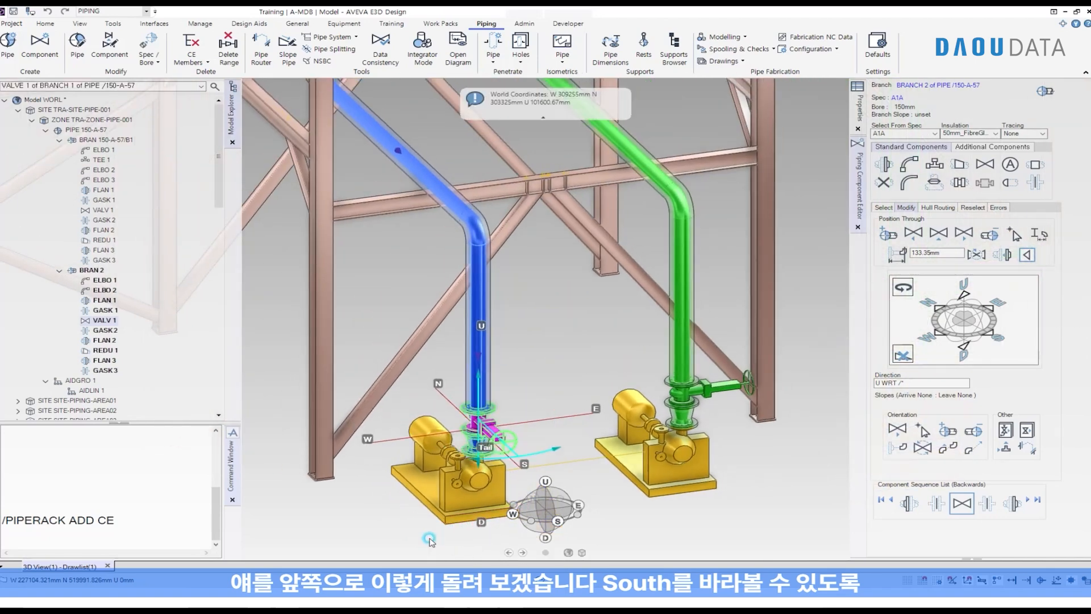
{"action": "left_click", "coordinate": [729, 388]}
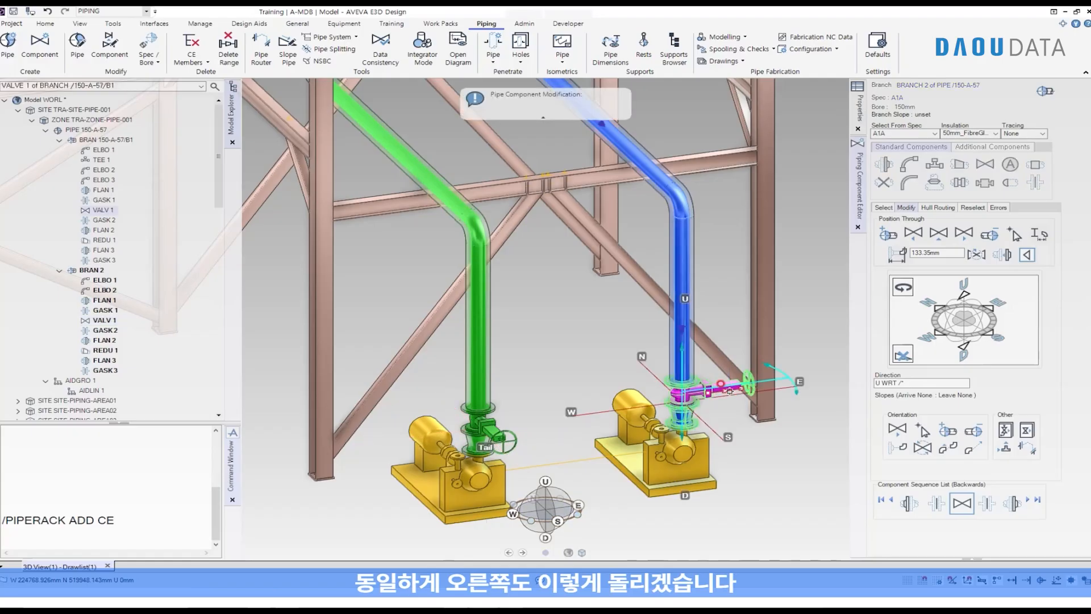
{"action": "left_click_drag", "start_coordinate": [793, 387], "coordinate": [785, 448]}
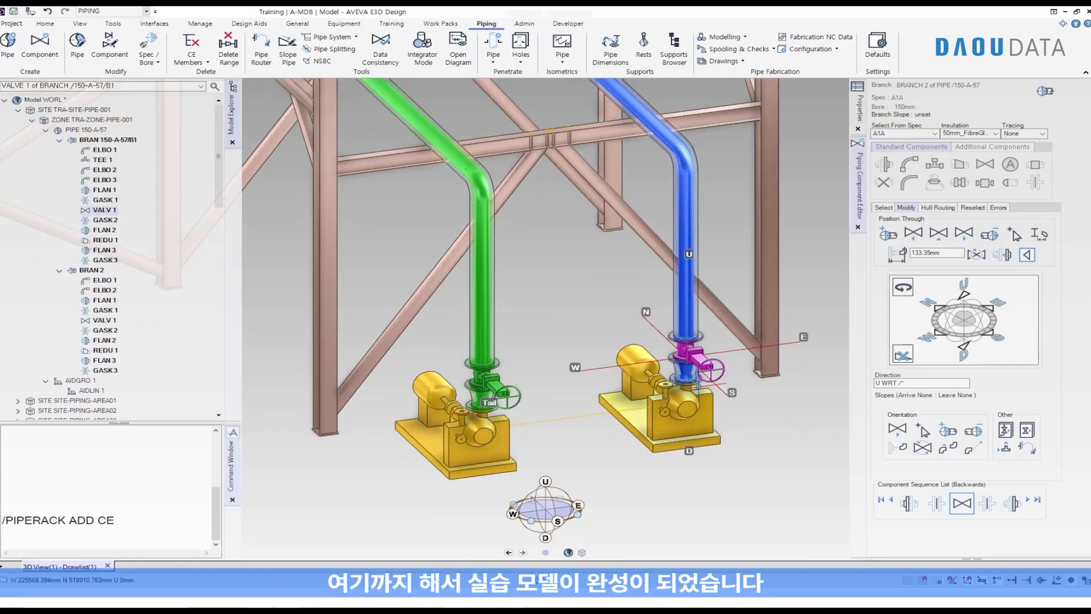